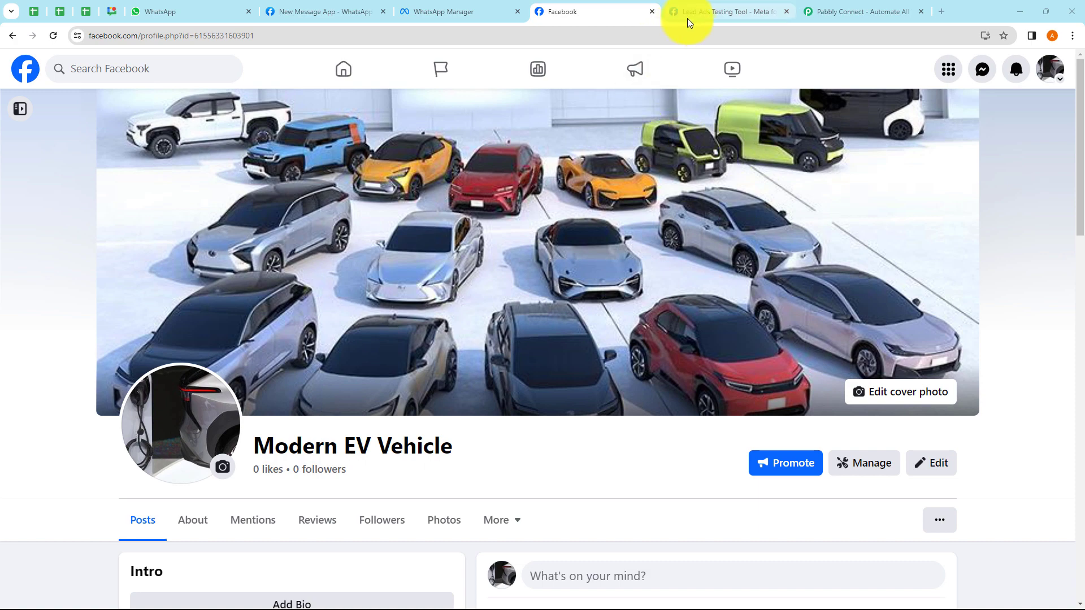
- Review the lead test form, then view the modern_ev_vehicles template in WhatsApp Manager
{"action": "left_click", "coordinate": [690, 17]}
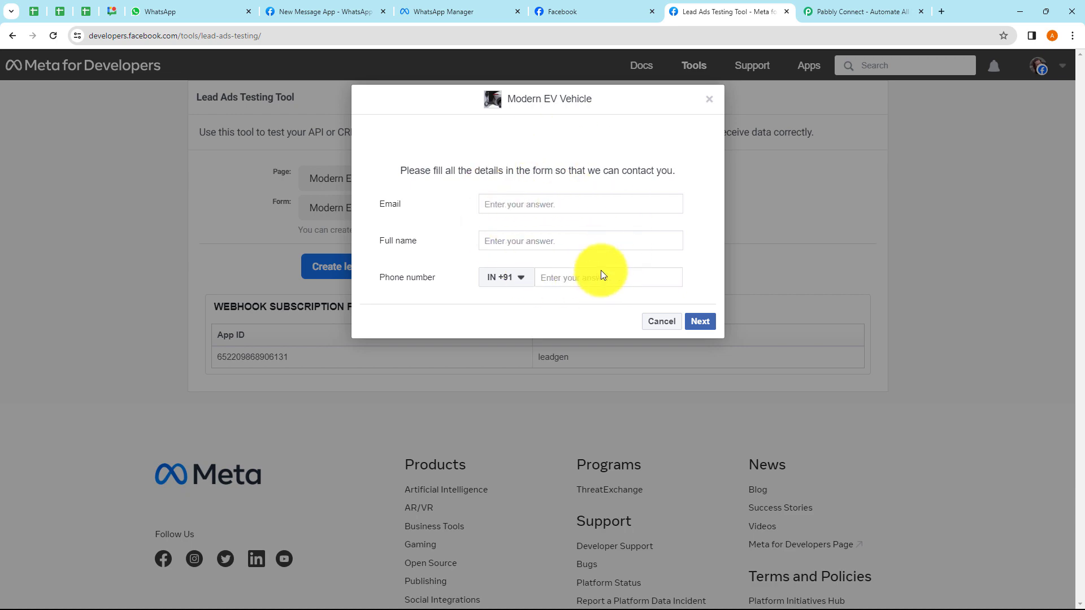
{"action": "left_click", "coordinate": [454, 17]}
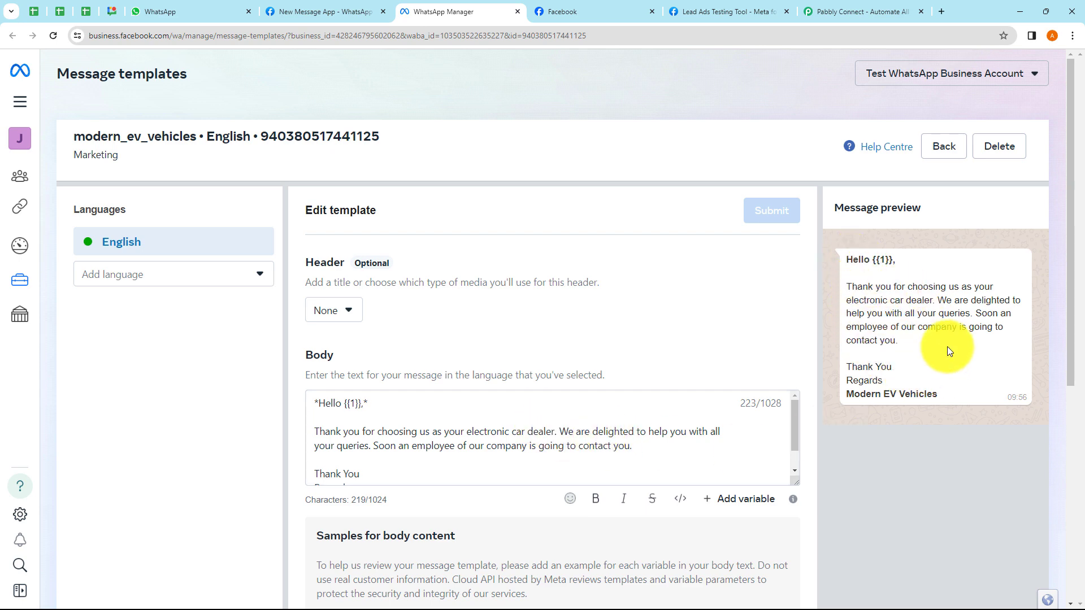
- Compare the lead's received WhatsApp greeting with the template, then move to Pabbly Connect
{"action": "left_click", "coordinate": [181, 7]}
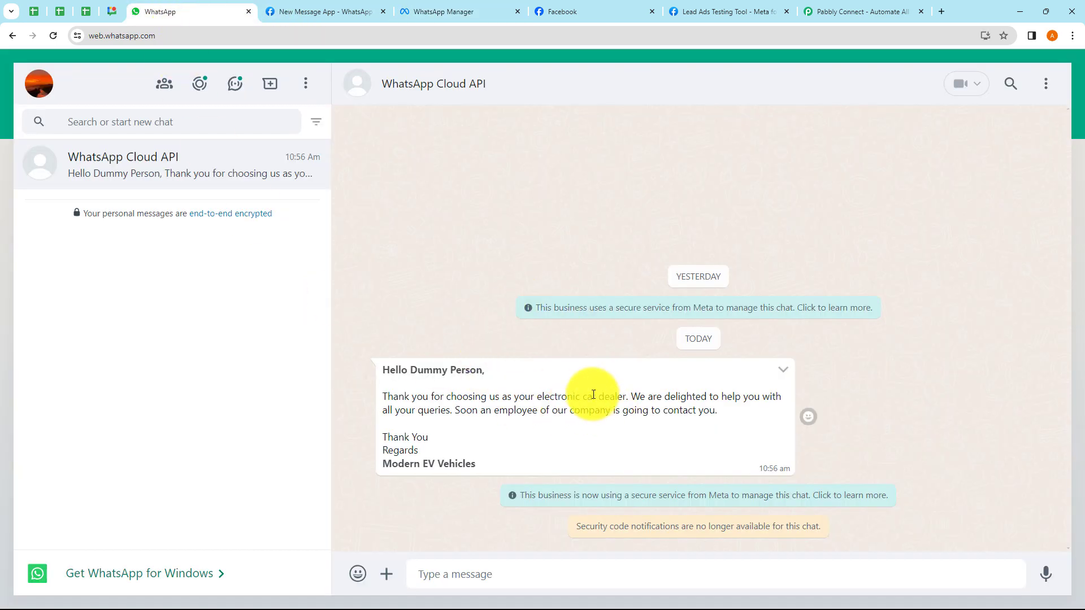
{"action": "left_click", "coordinate": [426, 13]}
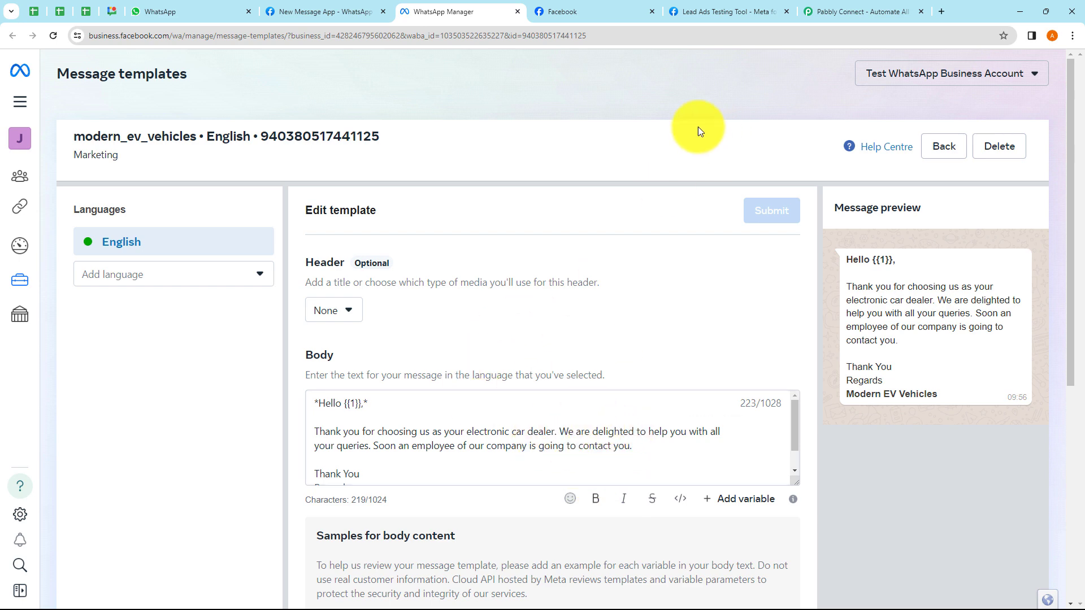
{"action": "left_click", "coordinate": [840, 13]}
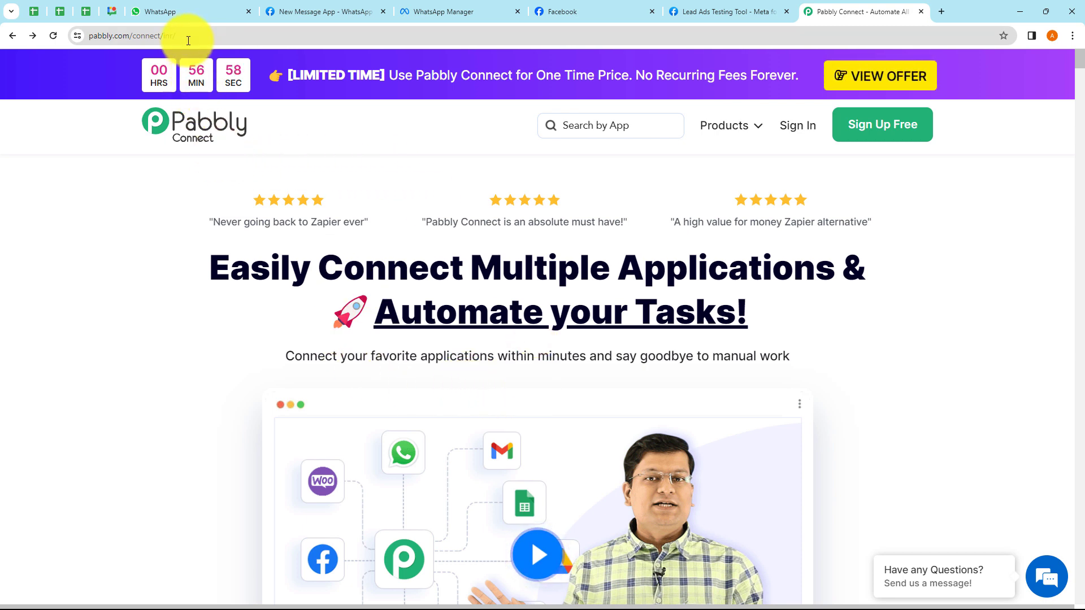
- Open the Pabbly Connect Dashboard from the accounts page and begin a new workflow
{"action": "left_click", "coordinate": [107, 38]}
{"action": "left_click", "coordinate": [385, 156]}
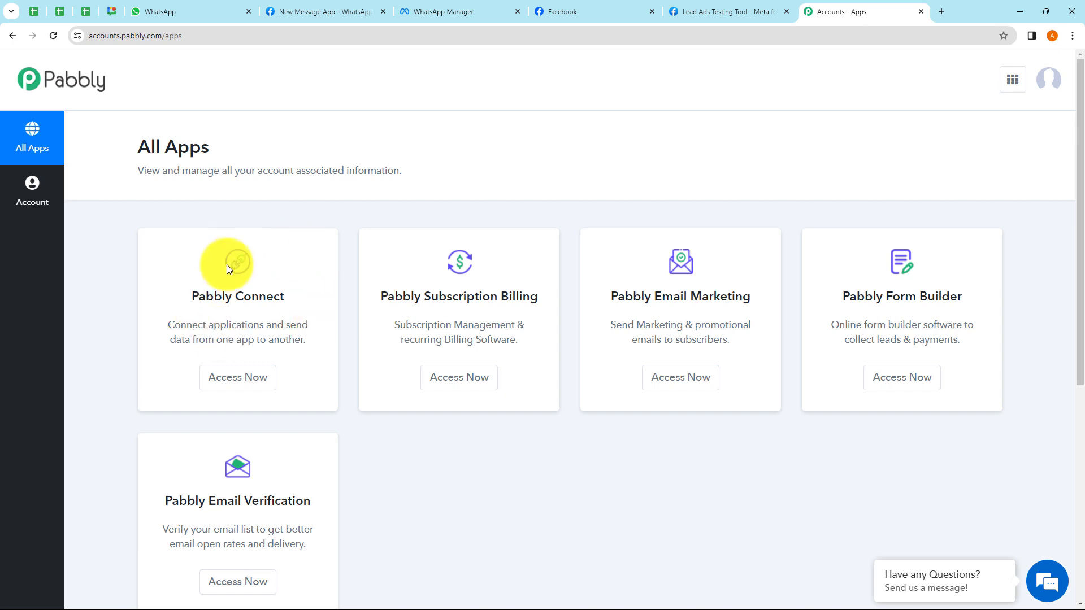
{"action": "left_click", "coordinate": [252, 384]}
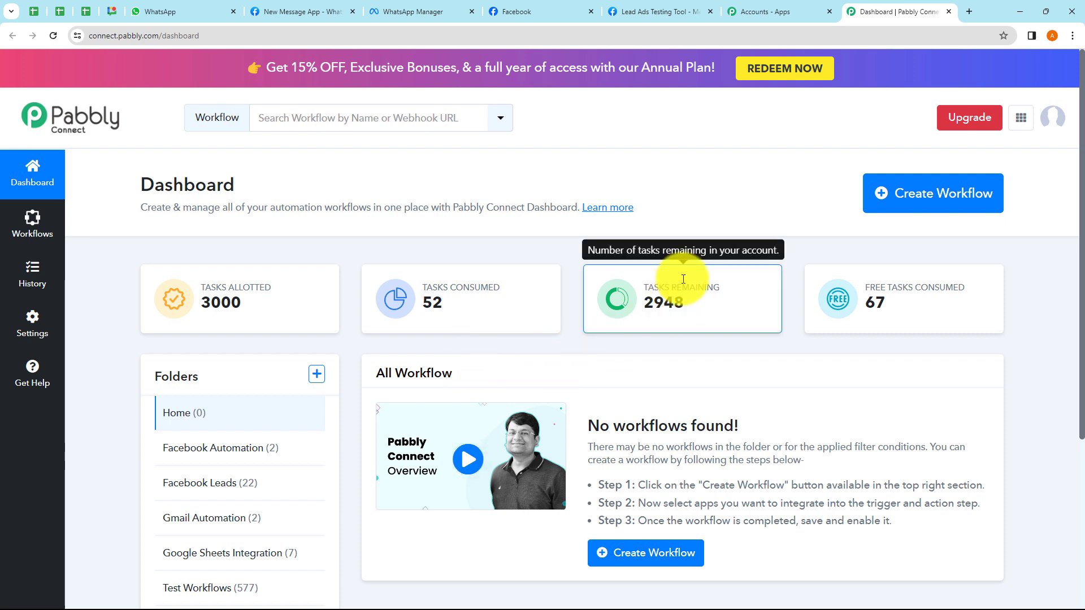
{"action": "left_click", "coordinate": [914, 195]}
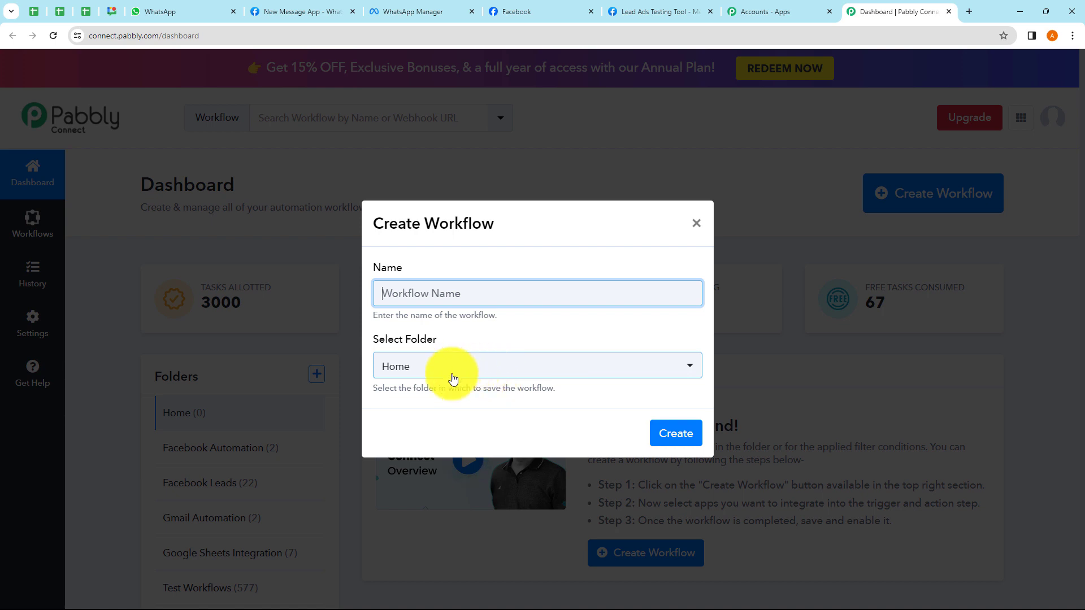
- Look over the folder list and new-folder form, cancelling both without changes
{"action": "left_click", "coordinate": [489, 374]}
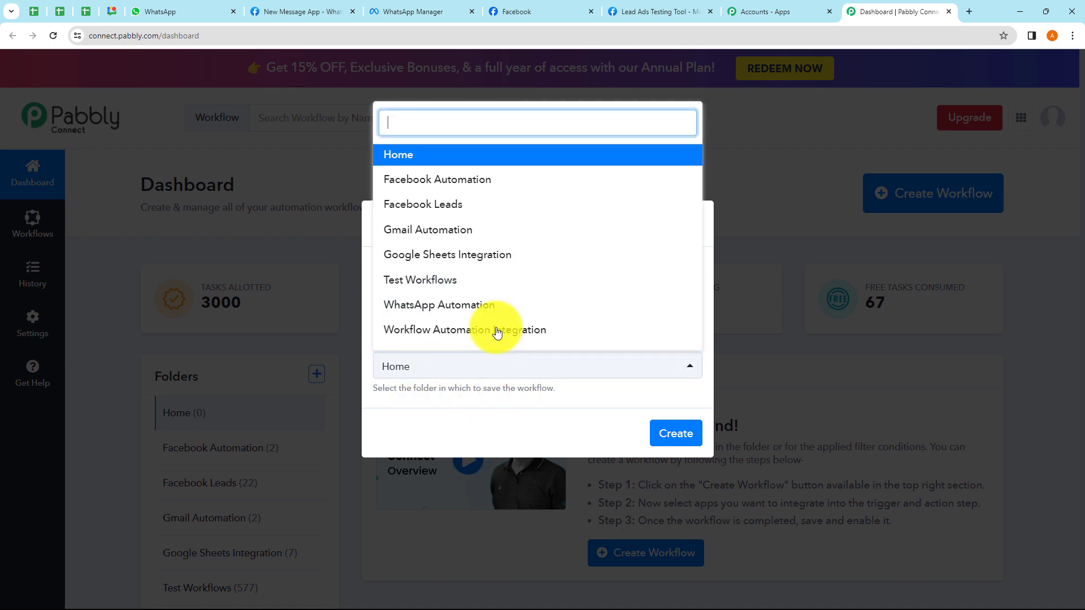
{"action": "left_click", "coordinate": [472, 415]}
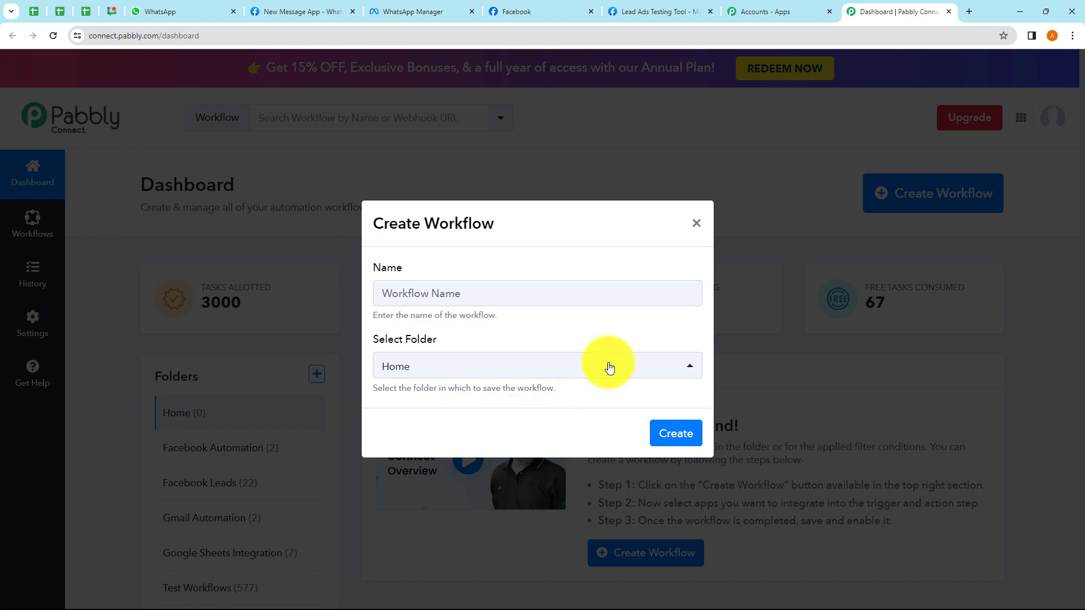
{"action": "left_click", "coordinate": [696, 230]}
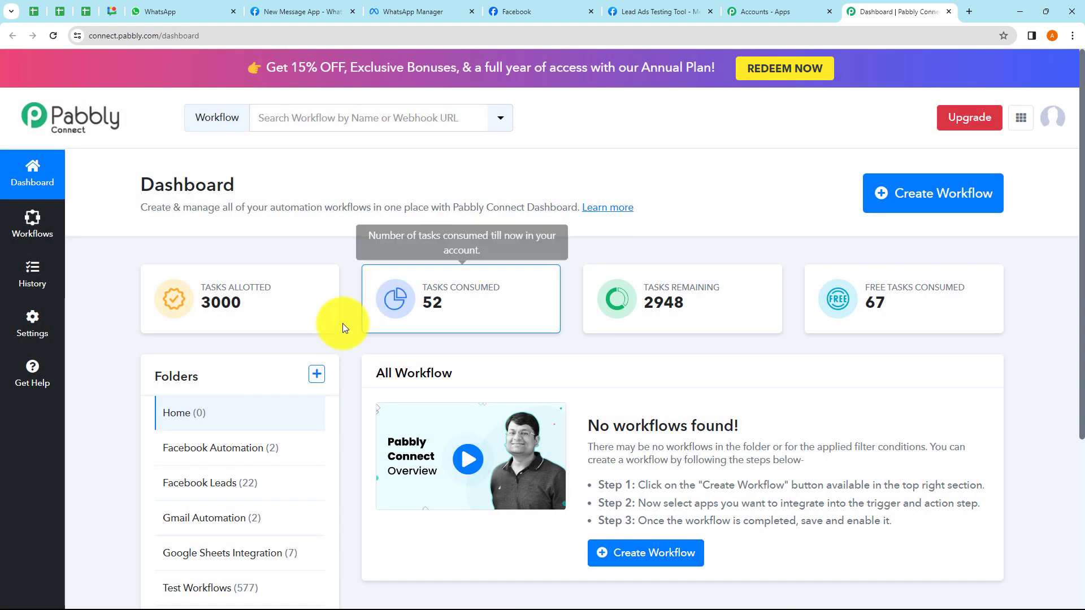
{"action": "left_click", "coordinate": [316, 374]}
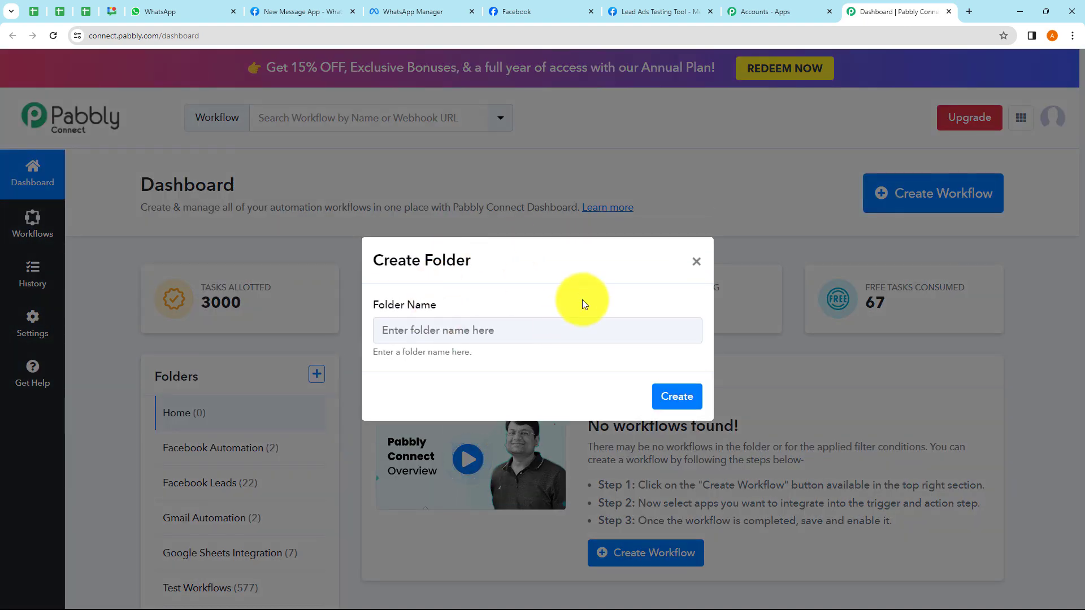
{"action": "left_click", "coordinate": [696, 261]}
- Create the electric-vehicle WhatsApp workflow with the pasted name in the WhatsApp Automation folder
{"action": "left_click", "coordinate": [894, 195]}
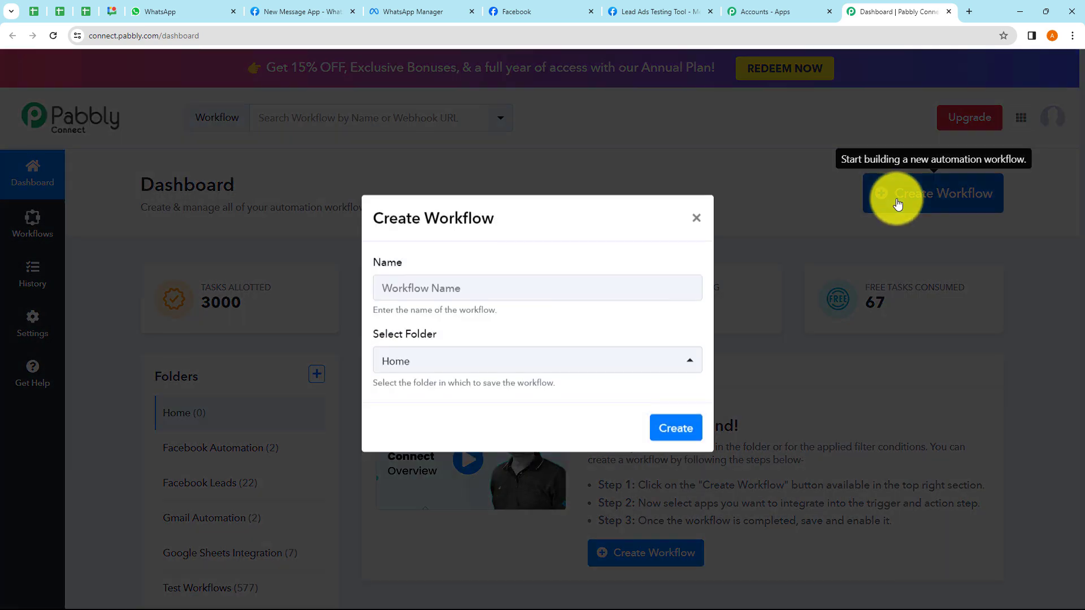
{"action": "left_click", "coordinate": [412, 295]}
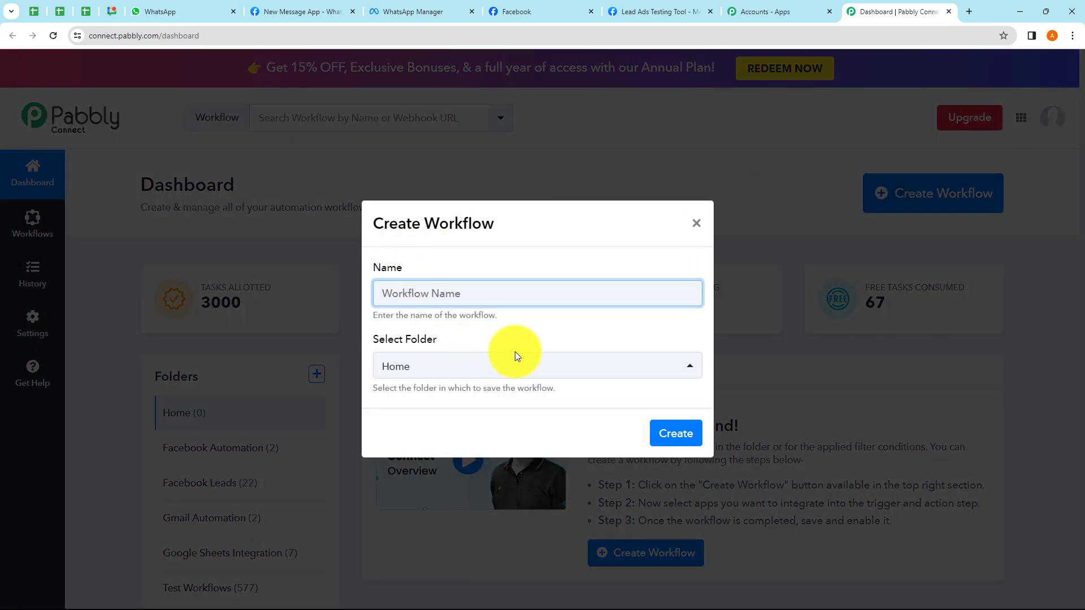
{"action": "type", "text": "Send Automated WhatsApp Message to your Electric Vehicle Business"}
{"action": "left_click", "coordinate": [385, 297]}
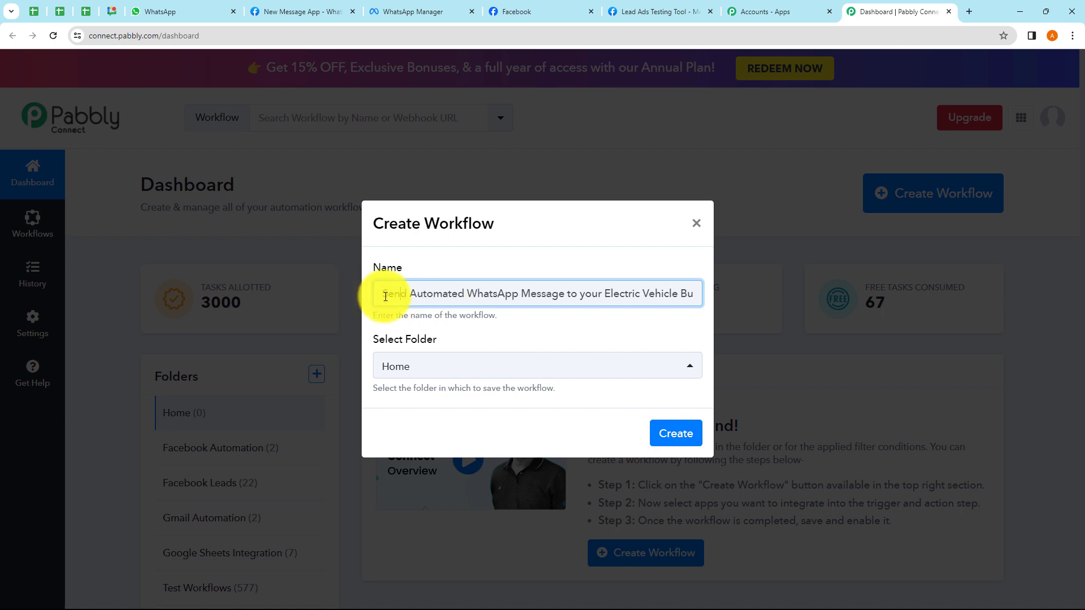
{"action": "left_click_drag", "start_coordinate": [385, 297], "coordinate": [663, 320]}
{"action": "left_click", "coordinate": [595, 307]}
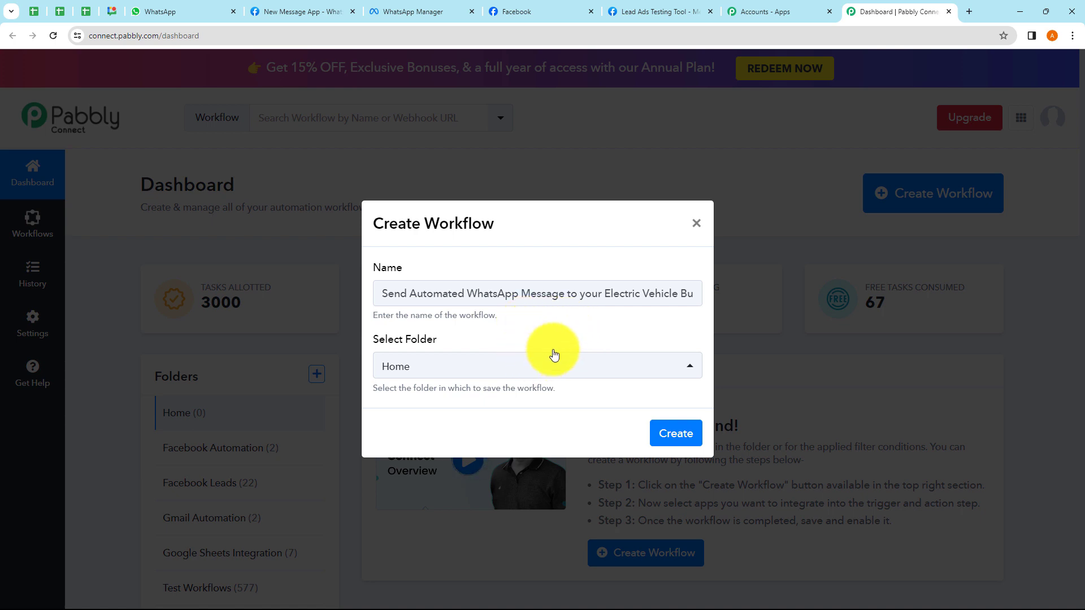
{"action": "left_click", "coordinate": [469, 369]}
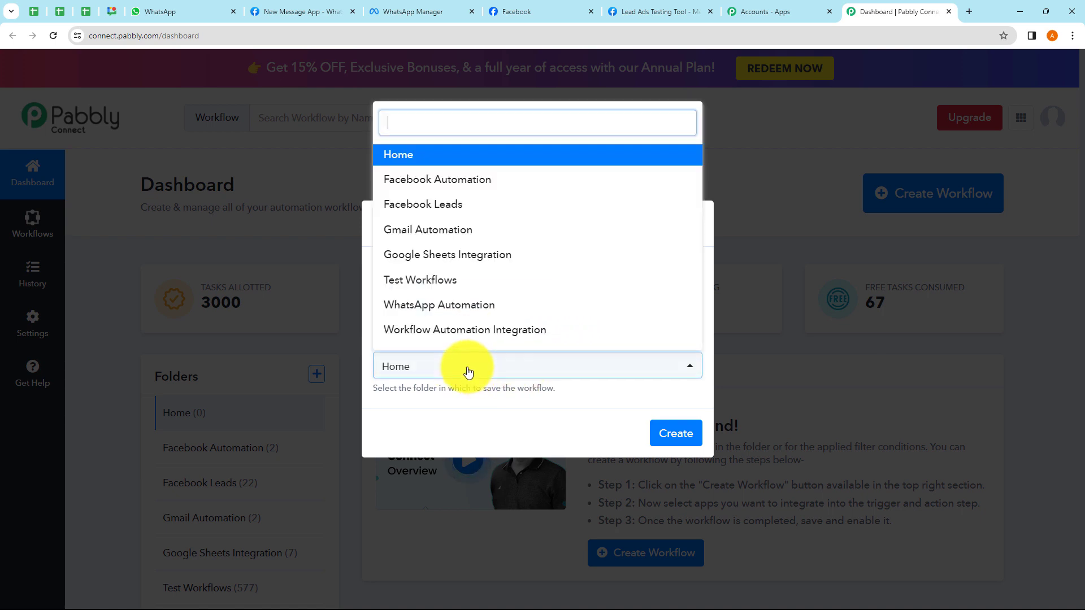
{"action": "left_click", "coordinate": [448, 305]}
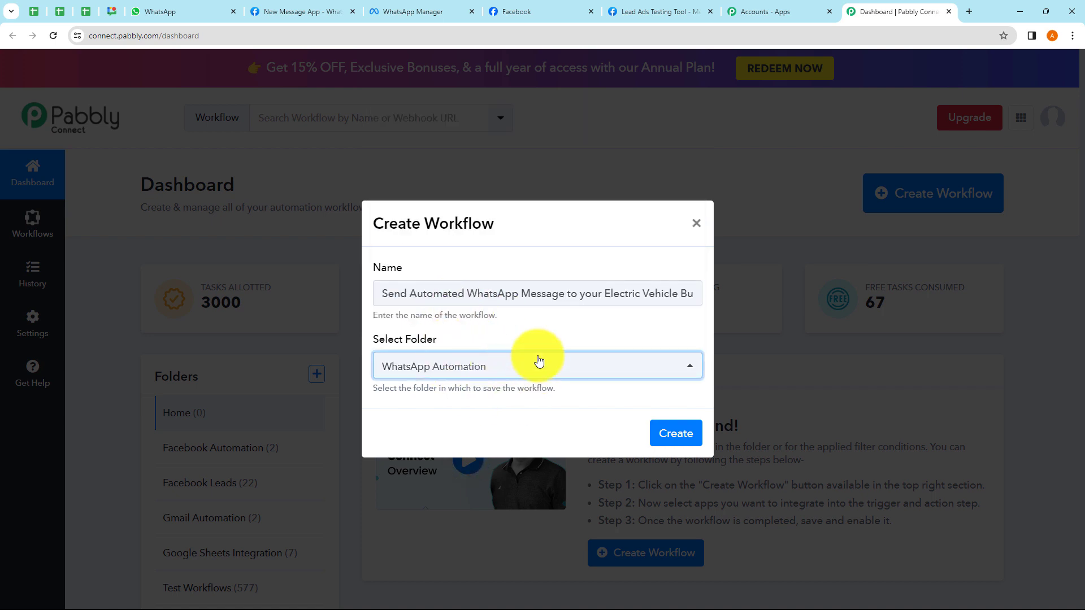
{"action": "left_click", "coordinate": [510, 408]}
{"action": "left_click", "coordinate": [667, 440]}
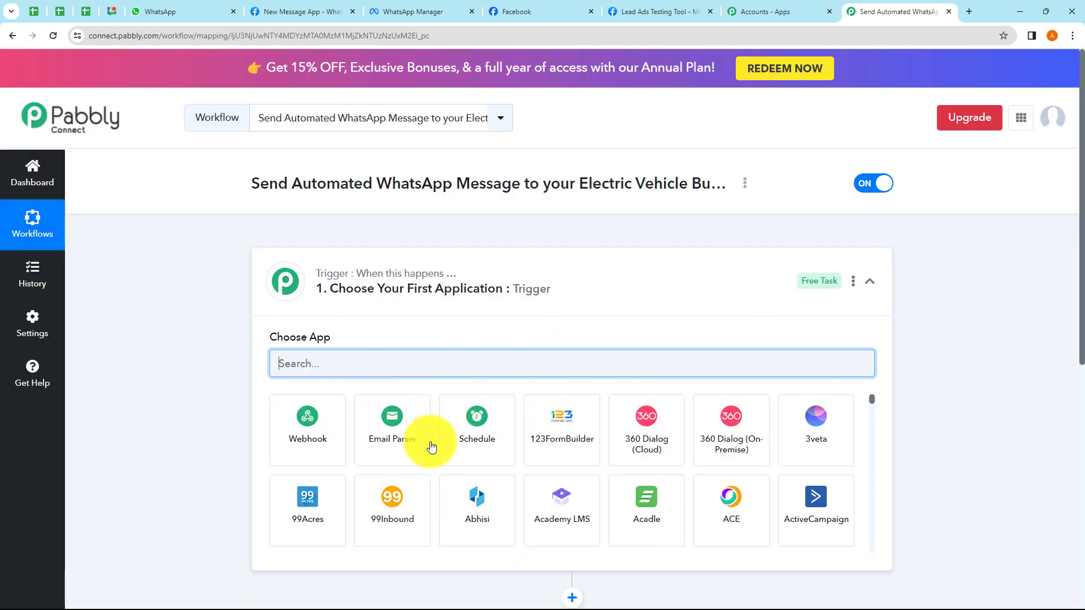
- Toggle the Trigger and Action step cards, leaving the Trigger's Choose App list expanded
{"action": "left_click", "coordinate": [573, 304]}
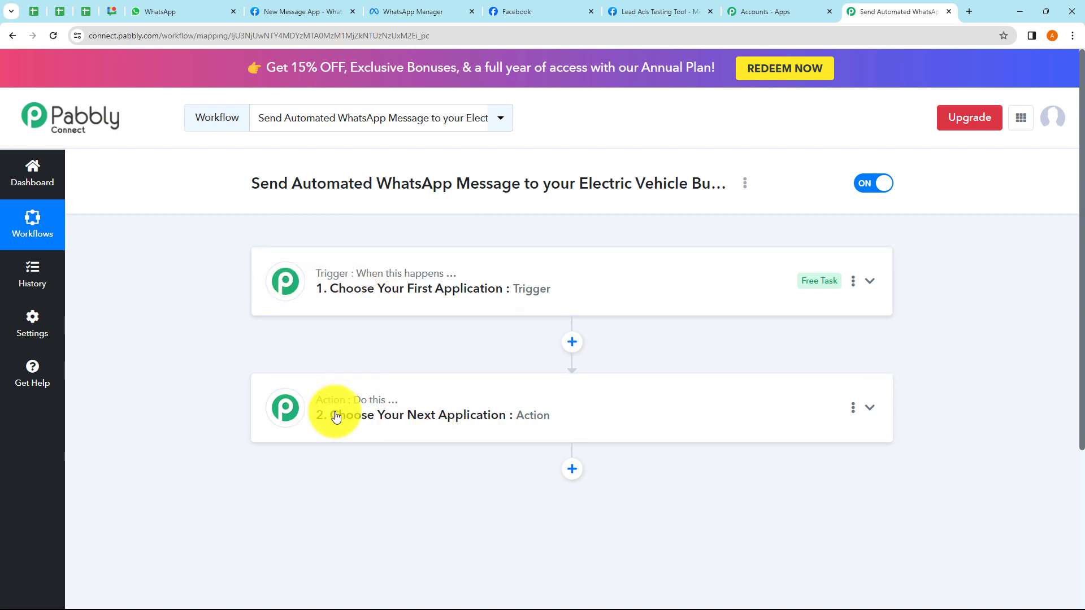
{"action": "mouse_move", "coordinate": [310, 366]}
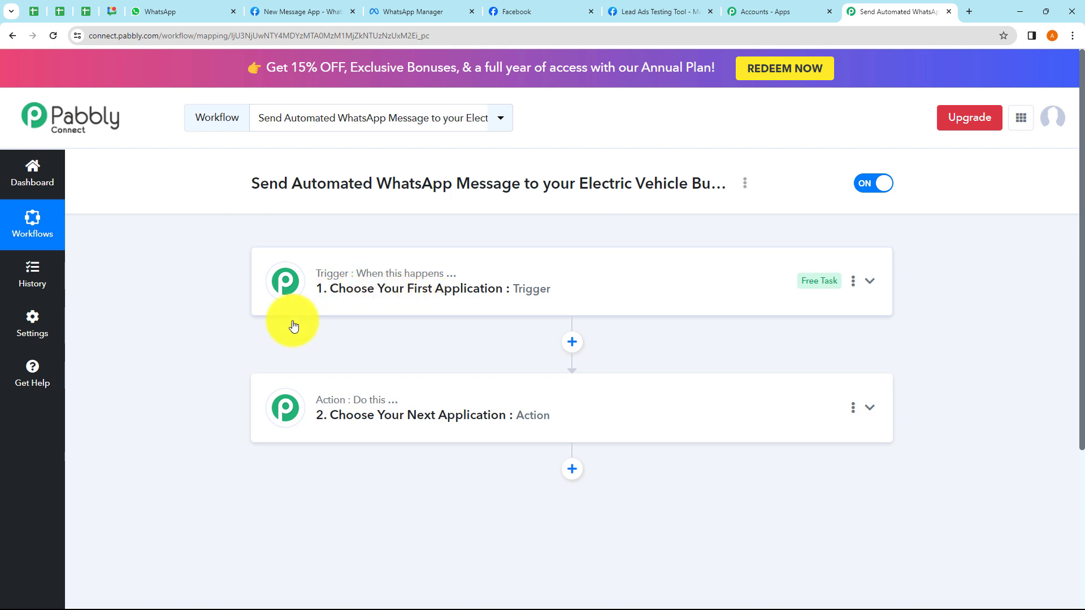
{"action": "mouse_move", "coordinate": [323, 410]}
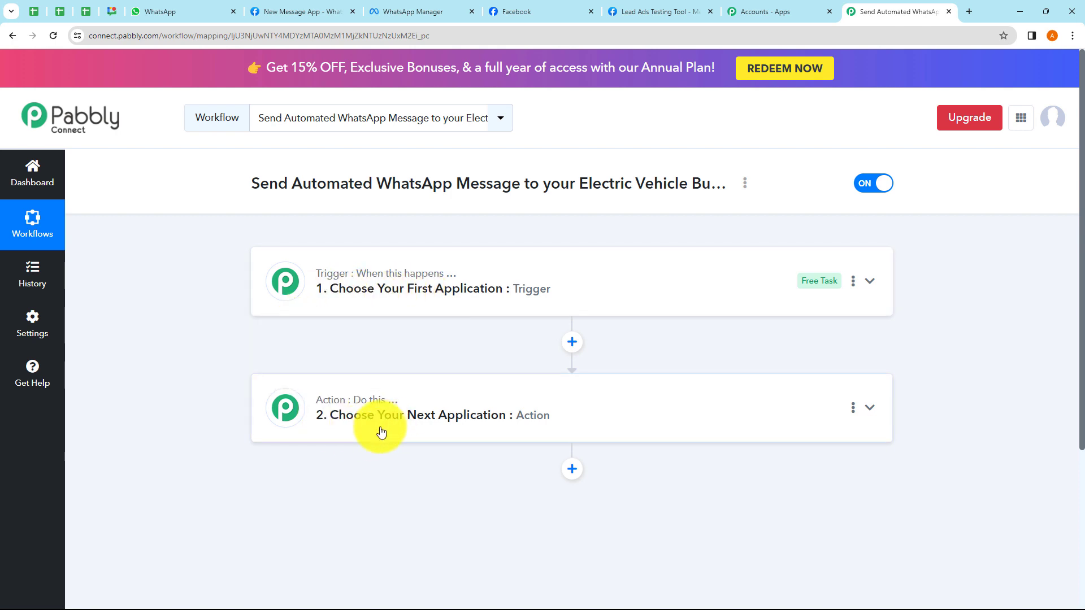
{"action": "left_click", "coordinate": [362, 304]}
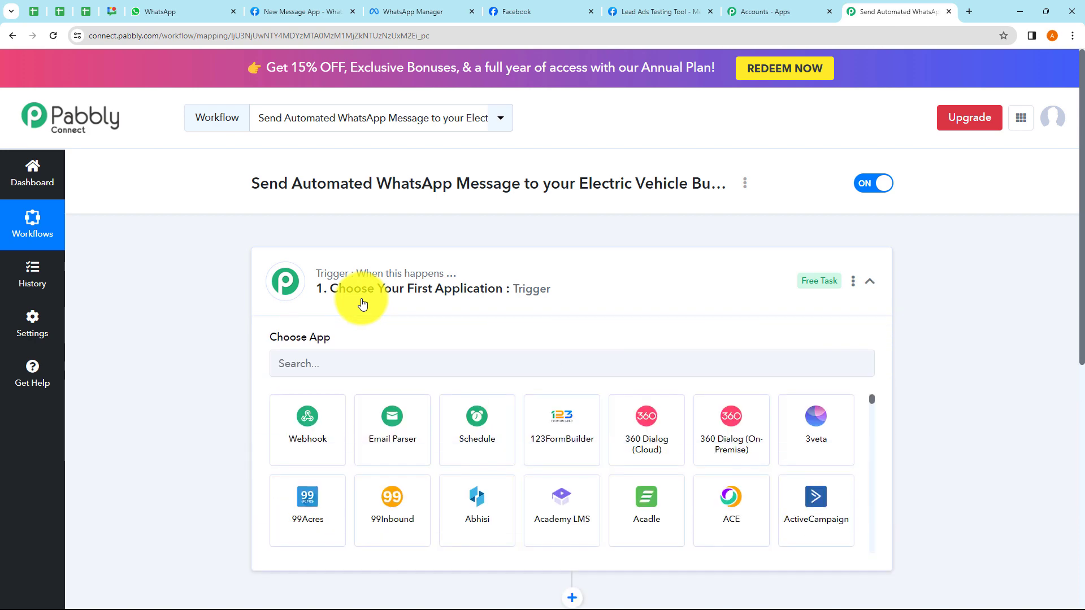
{"action": "left_click", "coordinate": [363, 304]}
{"action": "left_click", "coordinate": [339, 438]}
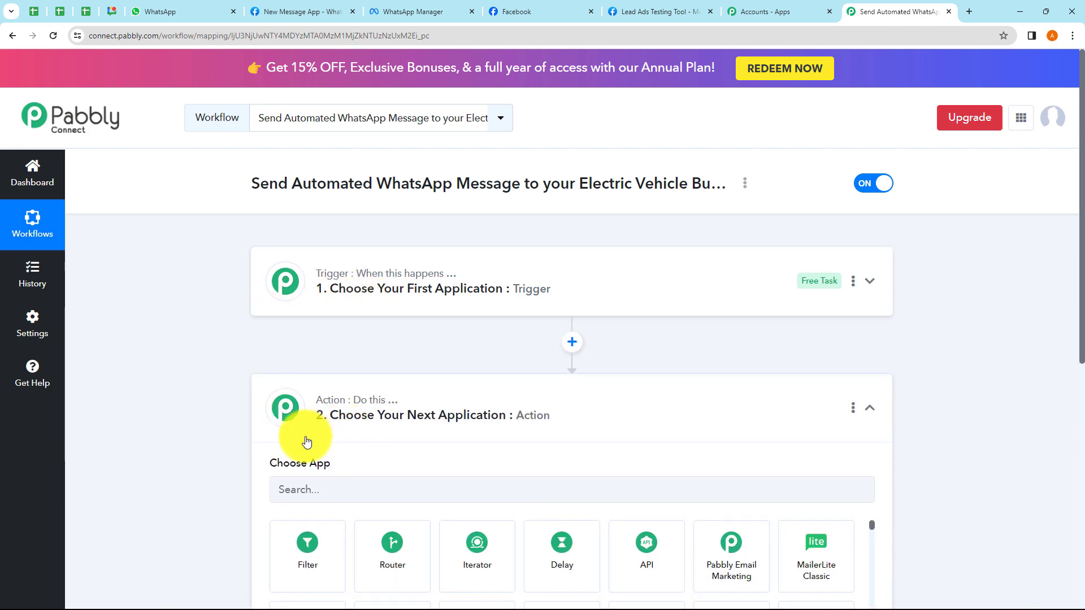
{"action": "left_click", "coordinate": [364, 240]}
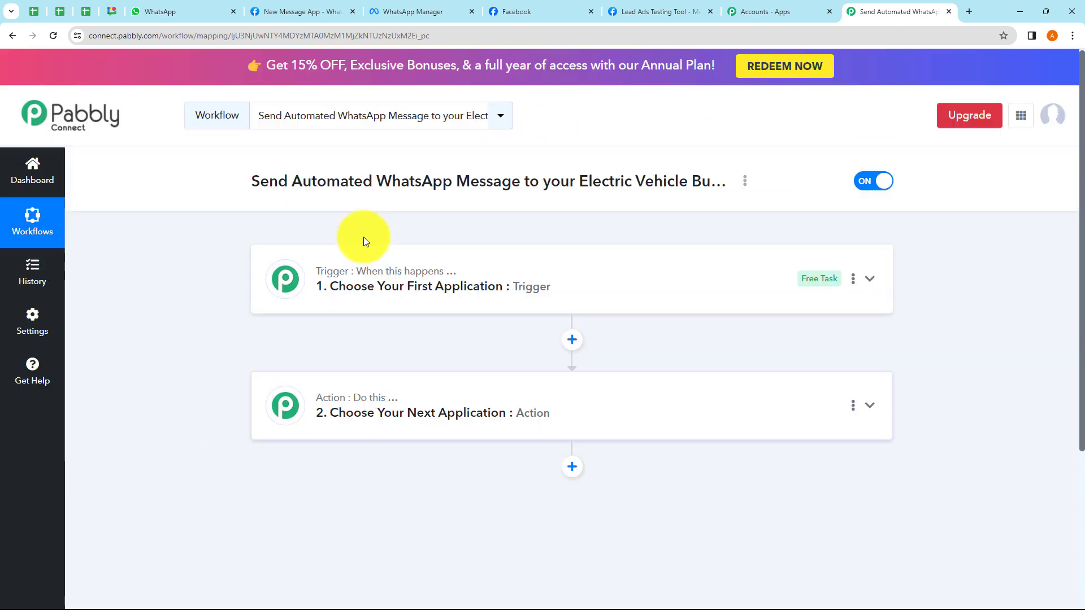
{"action": "left_click", "coordinate": [372, 306]}
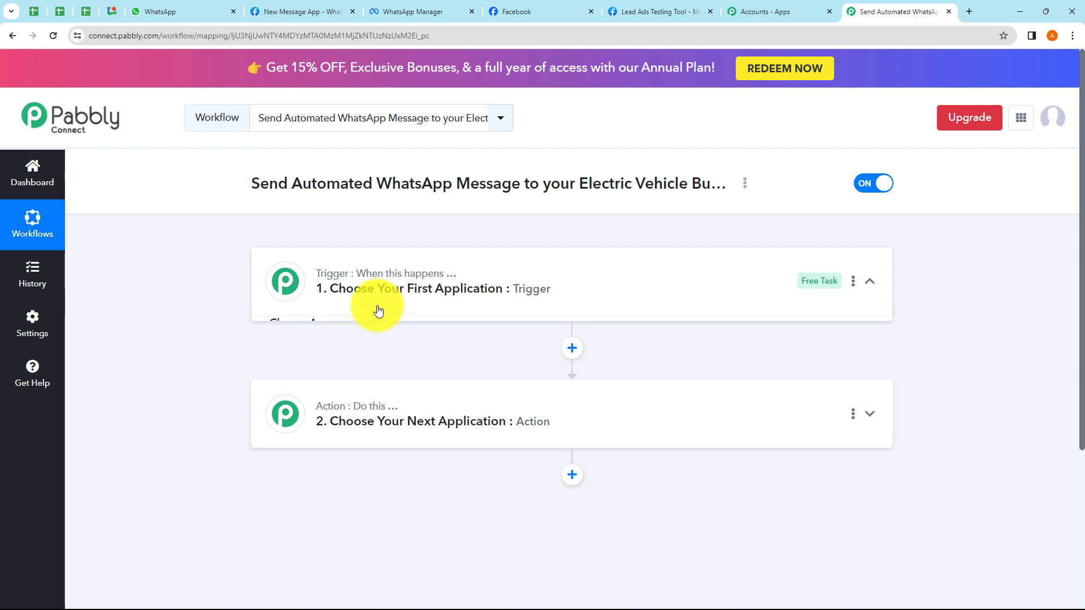
{"action": "left_click", "coordinate": [332, 303]}
{"action": "left_click", "coordinate": [364, 431]}
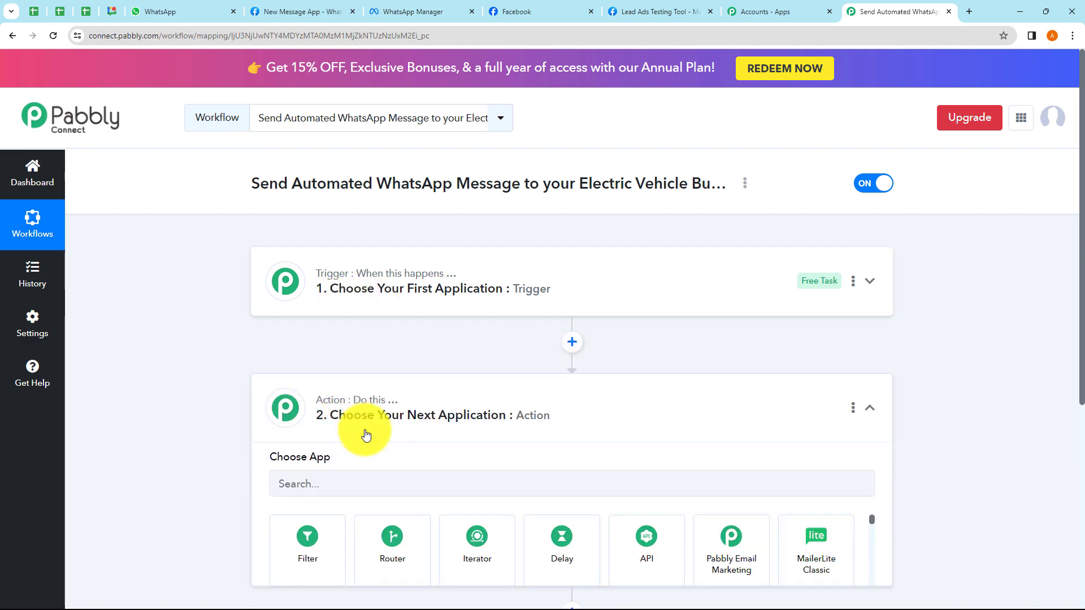
{"action": "left_click", "coordinate": [382, 234]}
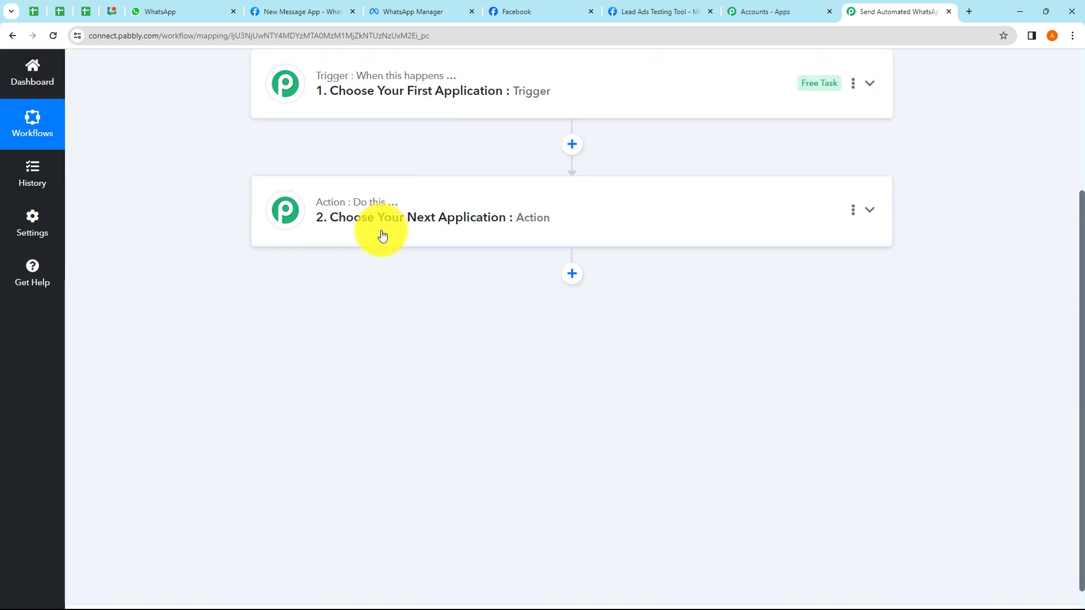
{"action": "left_click", "coordinate": [380, 227]}
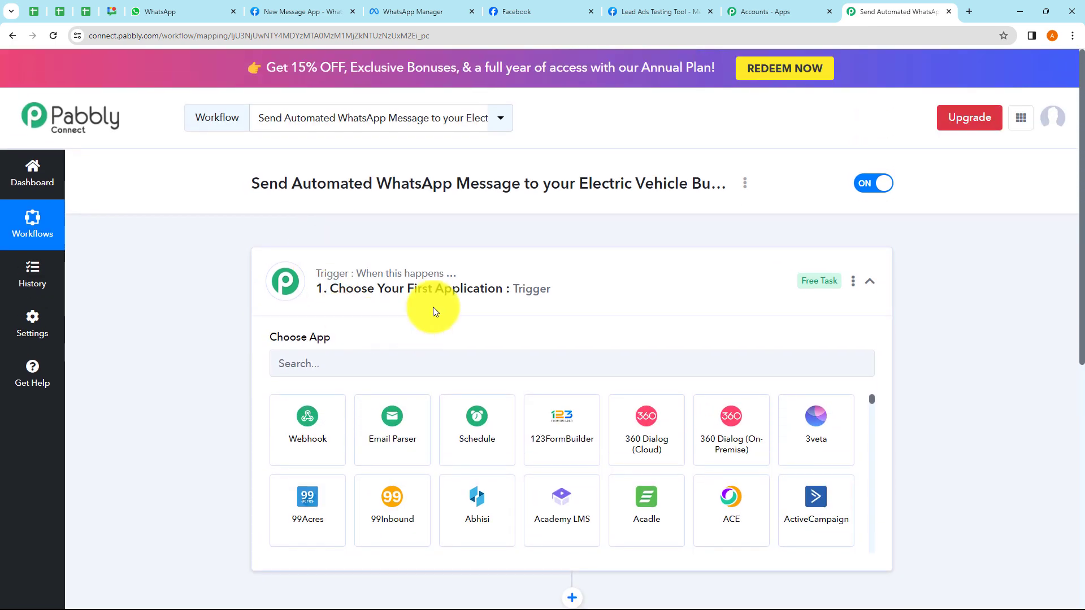
- Set the trigger to Facebook Lead Ads with the New Lead (Instant) event and begin connecting
{"action": "left_click", "coordinate": [366, 356]}
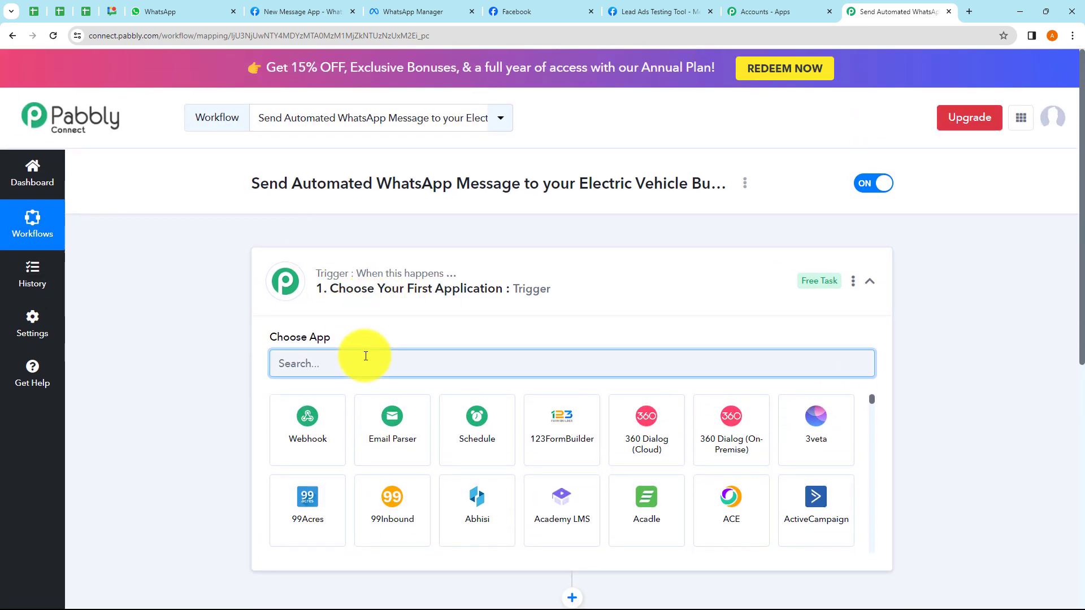
{"action": "type", "text": "Fac"}
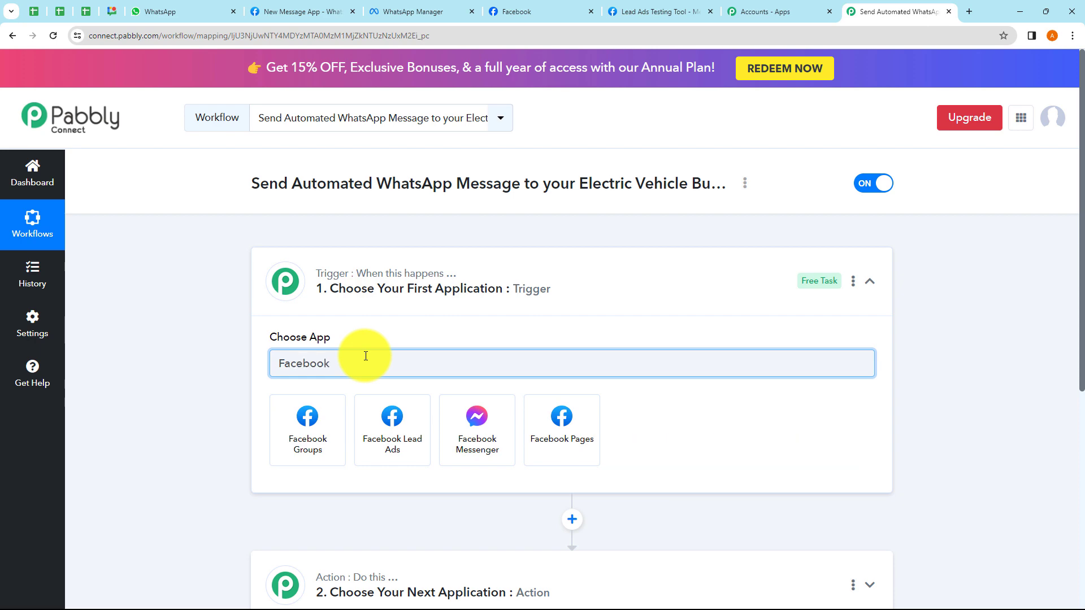
{"action": "type", "text": "ebook"}
{"action": "left_click", "coordinate": [399, 422]}
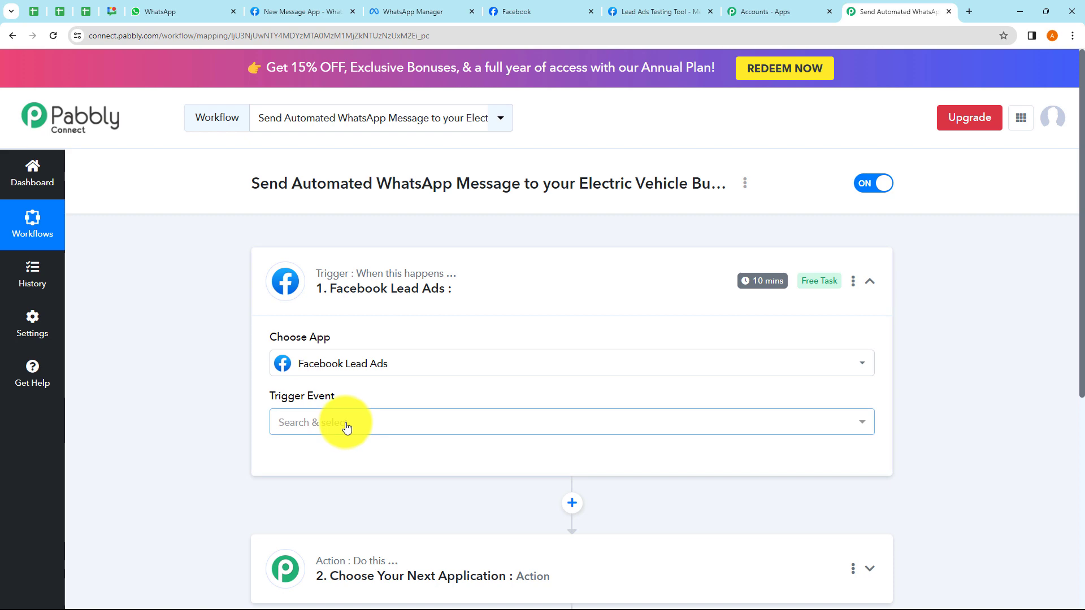
{"action": "left_click", "coordinate": [346, 423]}
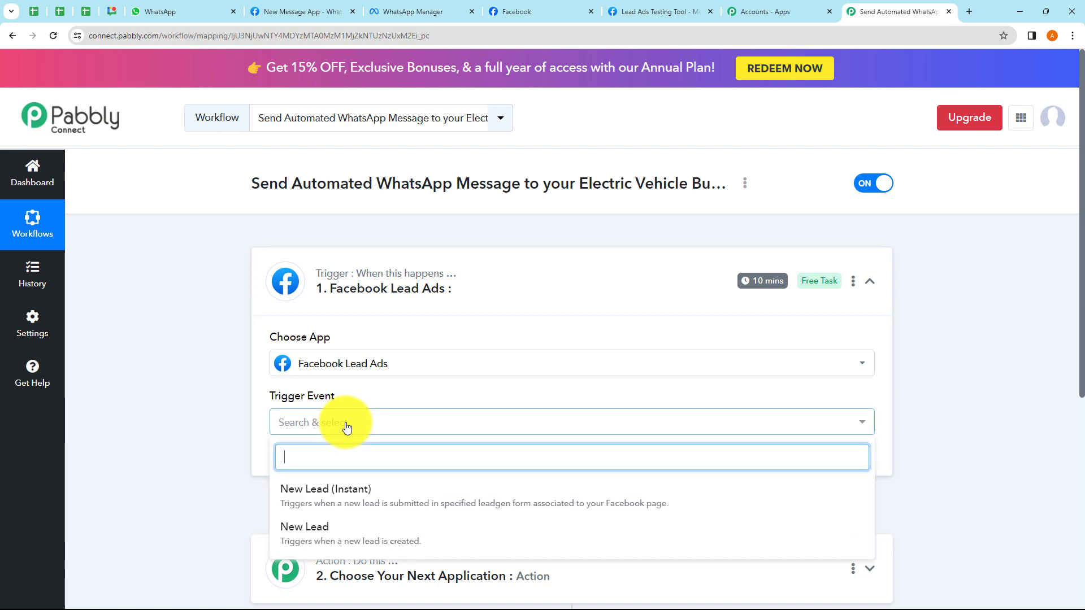
{"action": "left_click", "coordinate": [334, 505]}
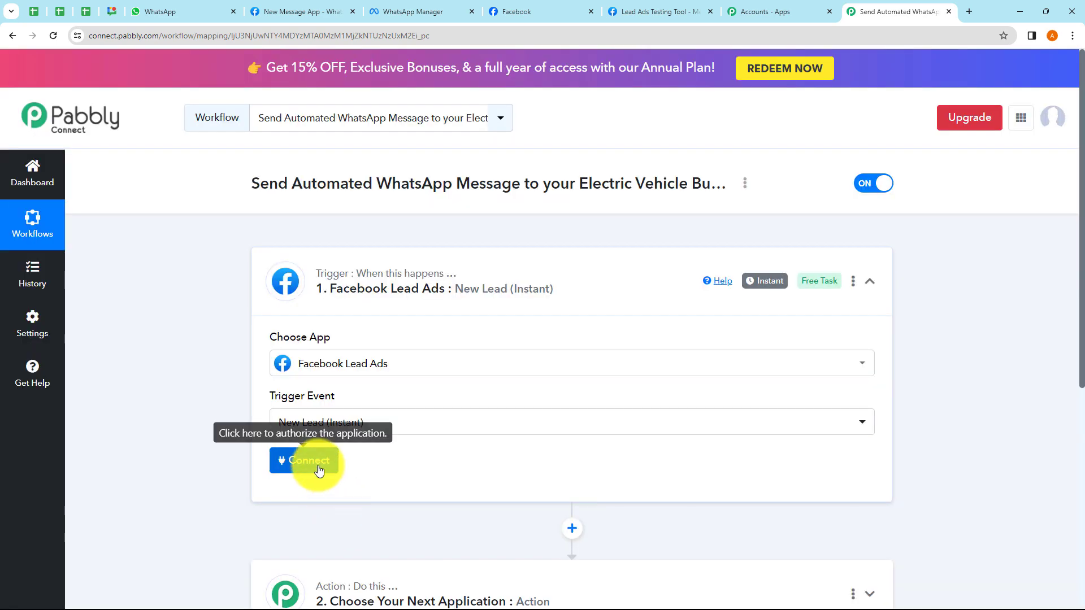
{"action": "left_click", "coordinate": [318, 467]}
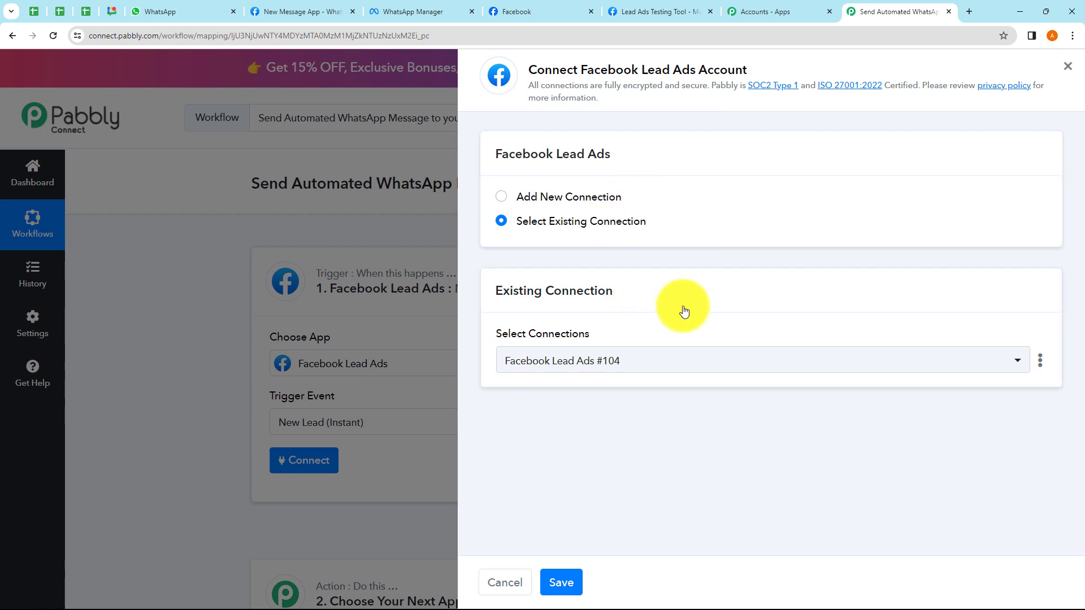
- Keep the existing Facebook Lead Ads #104 connection and save it for the trigger
{"action": "left_click", "coordinate": [501, 199]}
{"action": "left_click", "coordinate": [501, 221]}
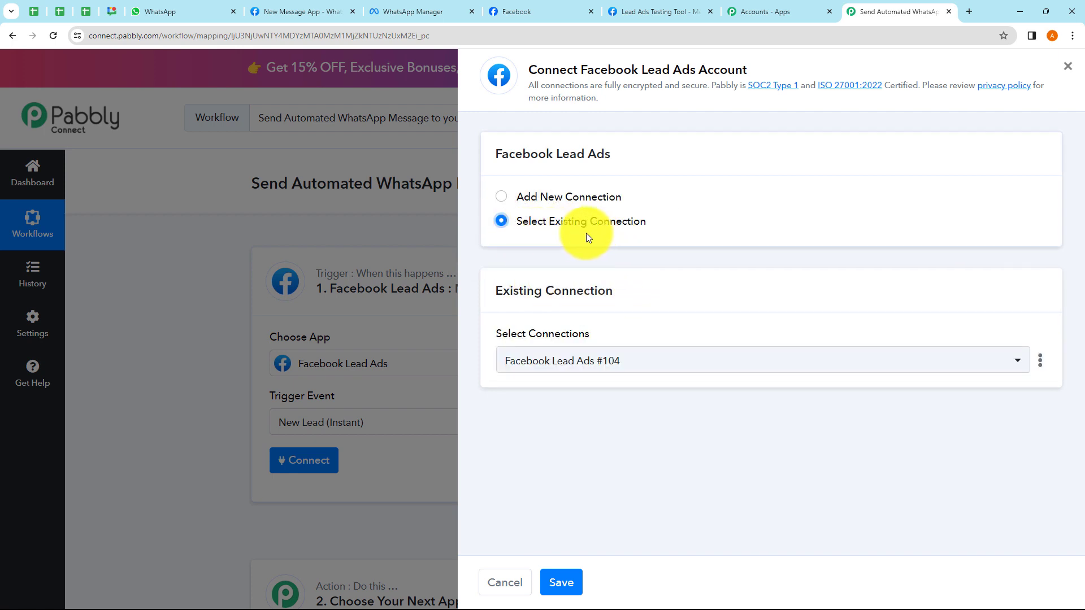
{"action": "left_click", "coordinate": [577, 361]}
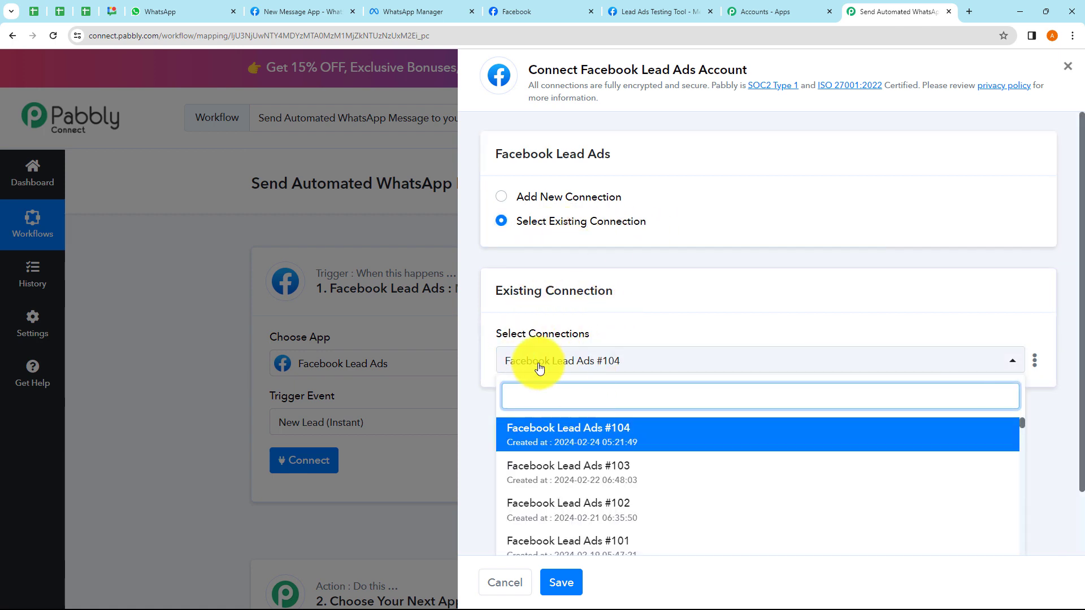
{"action": "left_click", "coordinate": [470, 421]}
{"action": "left_click", "coordinate": [500, 195]}
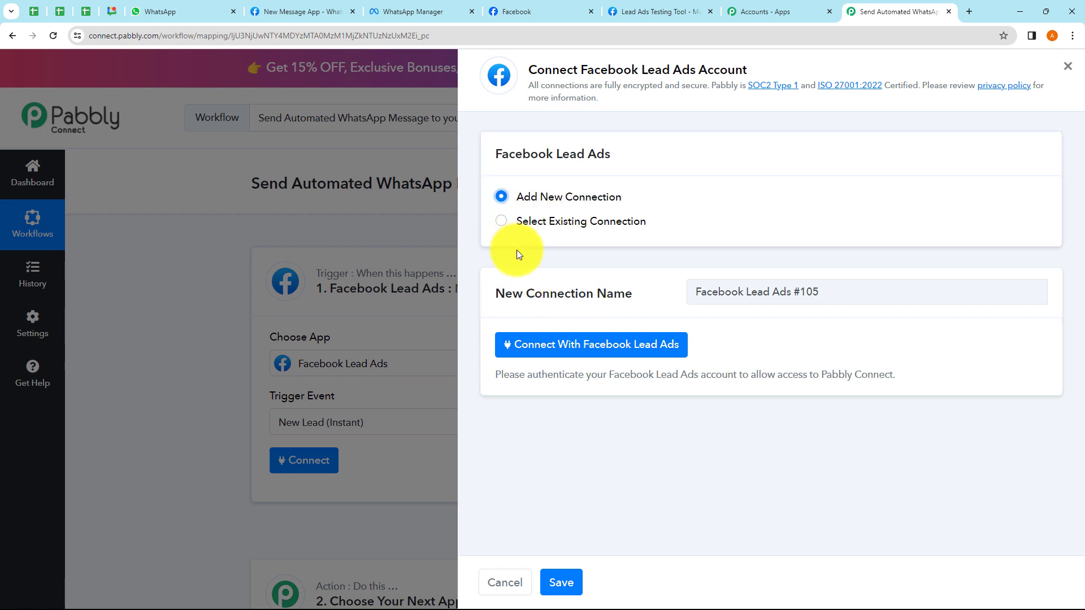
{"action": "left_click", "coordinate": [502, 223]}
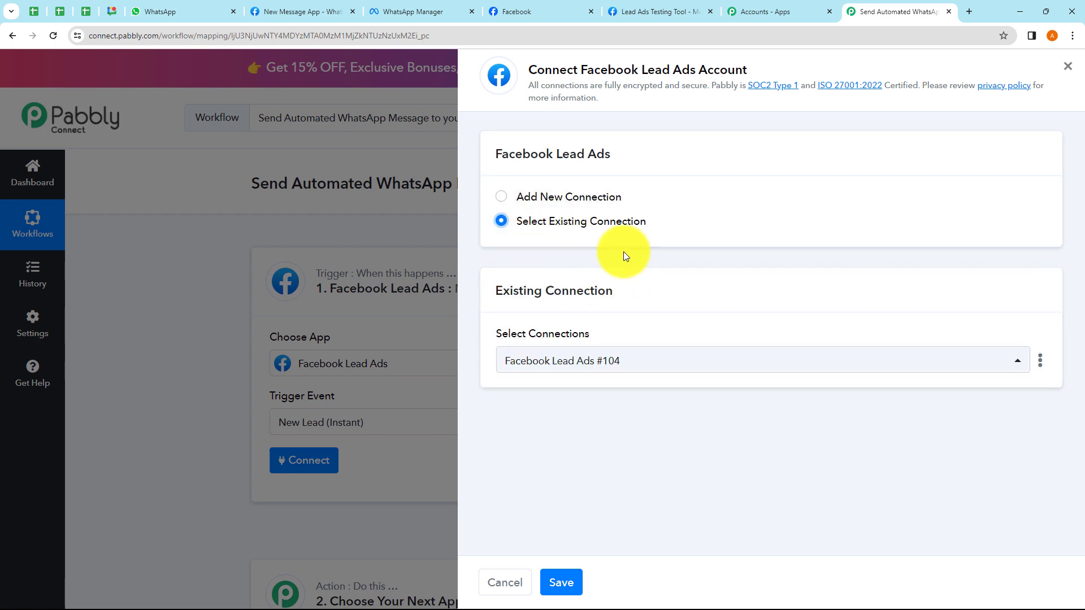
{"action": "left_click", "coordinate": [561, 584]}
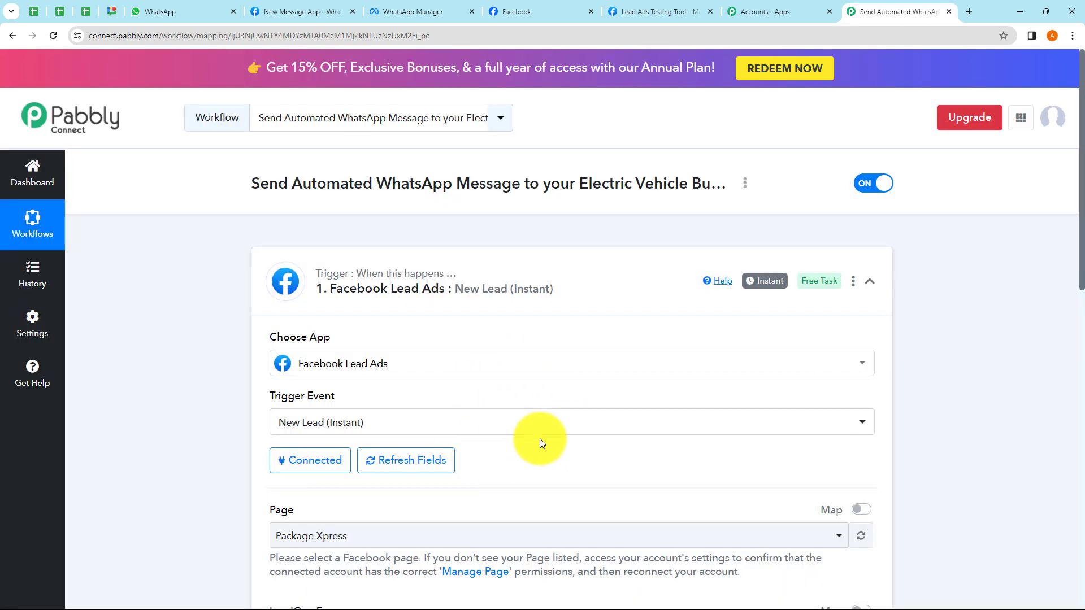
- Choose Modern EV Vehicle as the trigger's Facebook Page
{"action": "scroll", "coordinate": [556, 413], "scroll_direction": "down", "scroll_amount": 1}
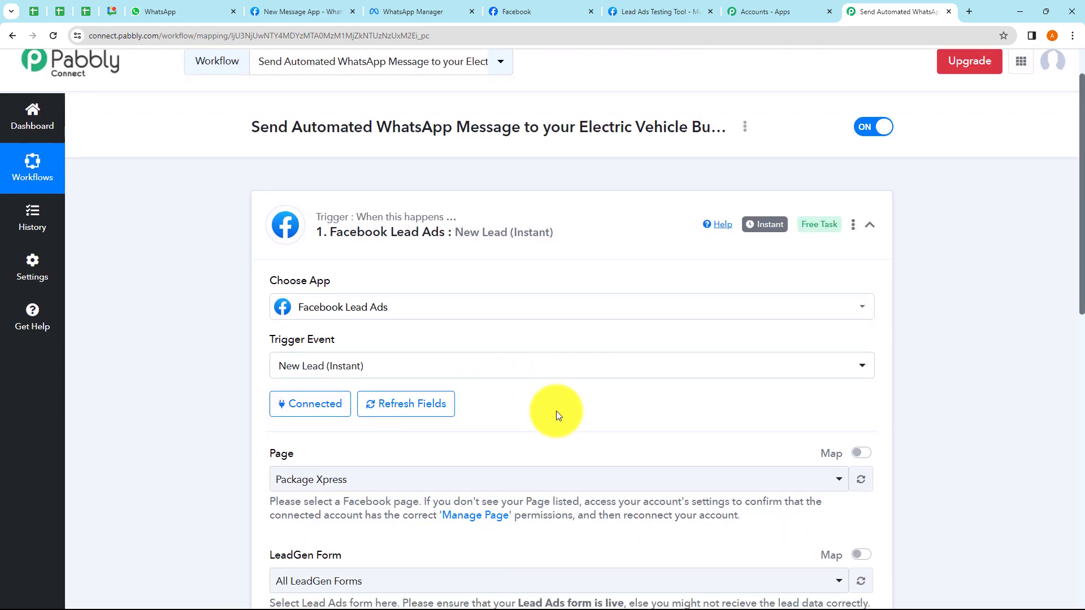
{"action": "scroll", "coordinate": [524, 392], "scroll_direction": "down", "scroll_amount": 2}
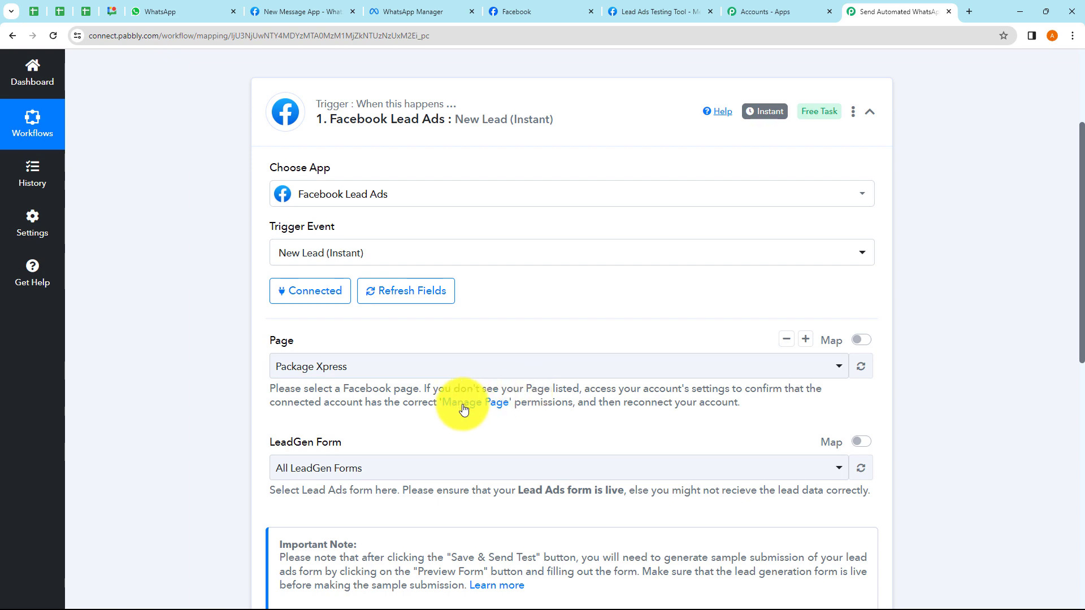
{"action": "scroll", "coordinate": [463, 408], "scroll_direction": "down", "scroll_amount": 2}
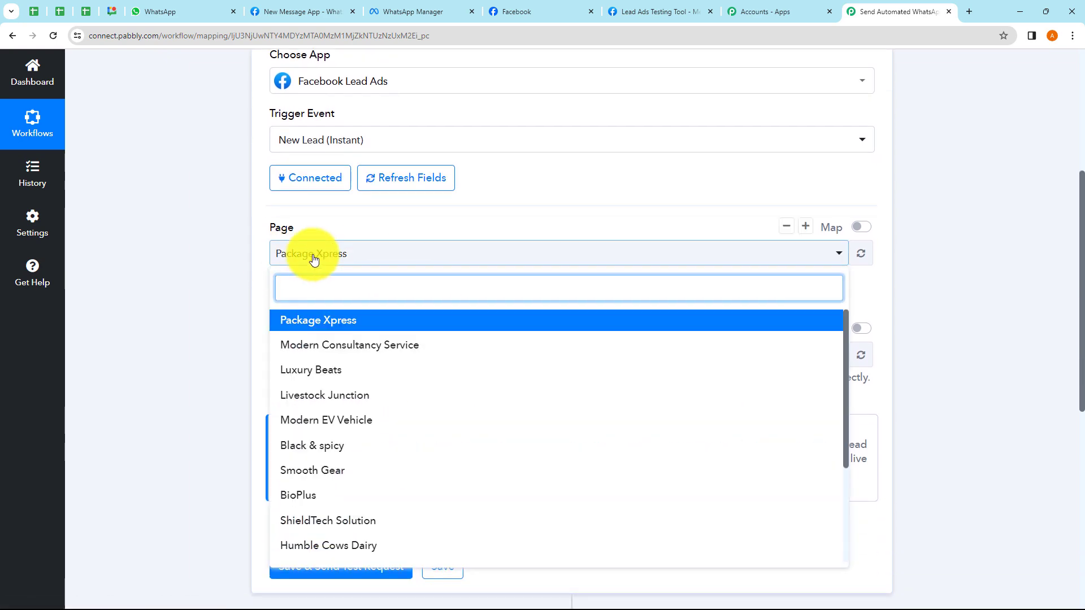
{"action": "left_click", "coordinate": [310, 259]}
{"action": "left_click", "coordinate": [310, 363]}
{"action": "left_click", "coordinate": [310, 361]}
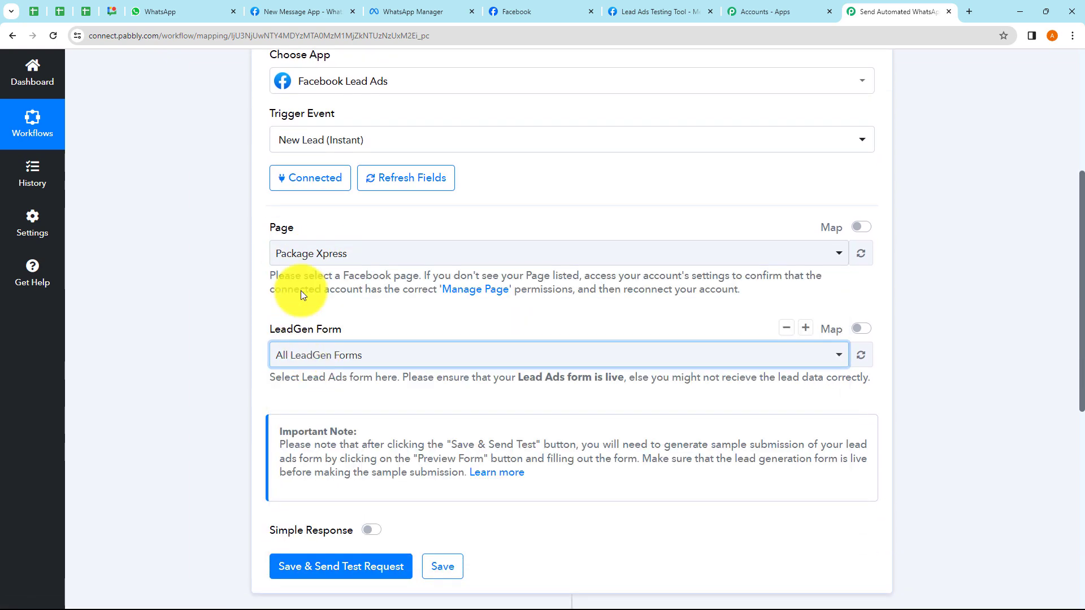
{"action": "left_click", "coordinate": [321, 260]}
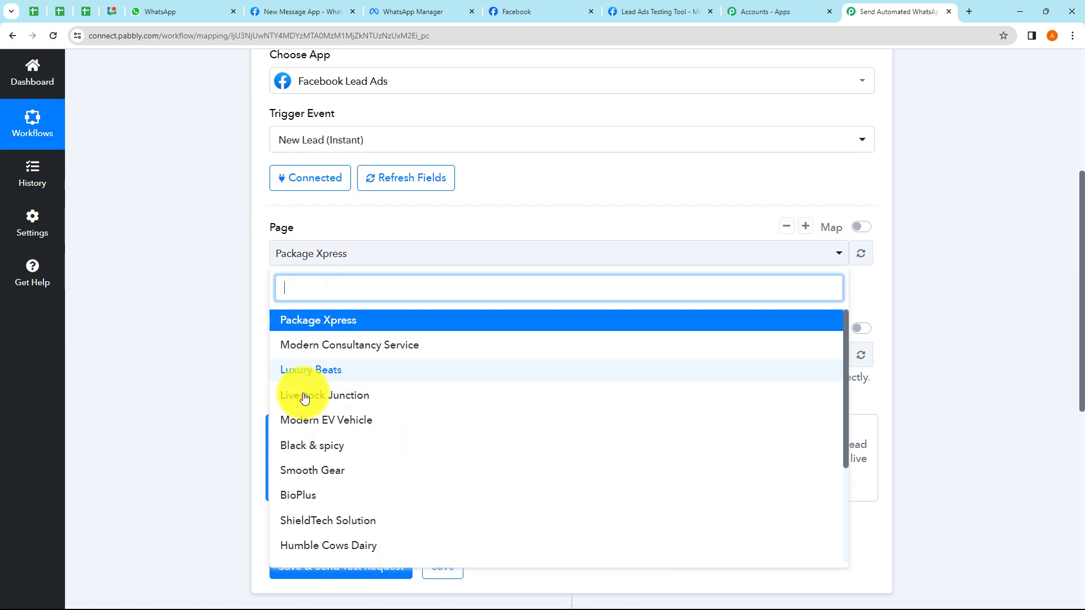
{"action": "left_click", "coordinate": [222, 379]}
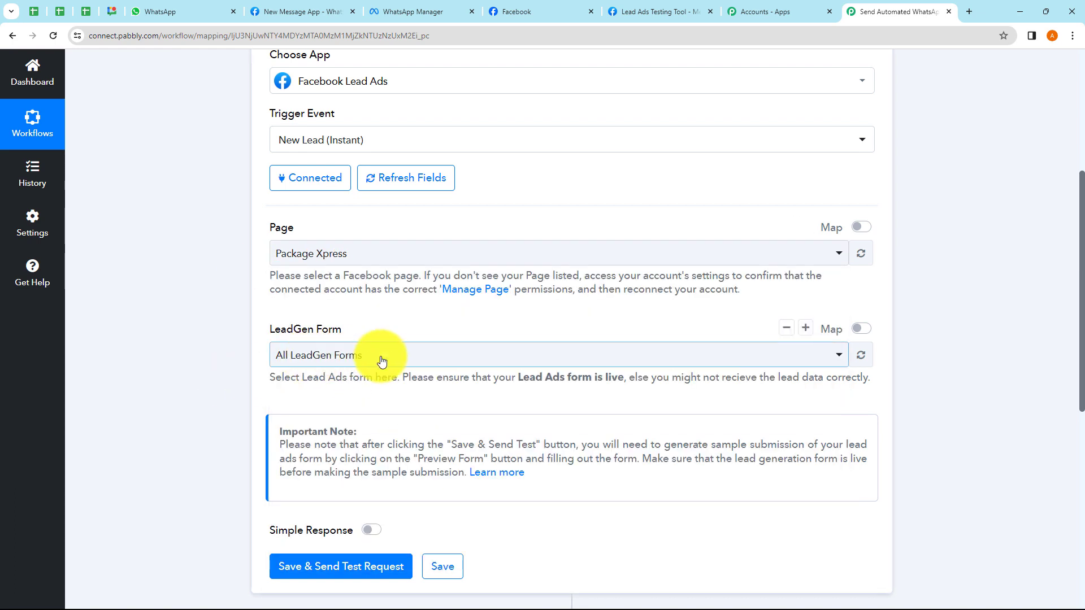
{"action": "left_click", "coordinate": [333, 259]}
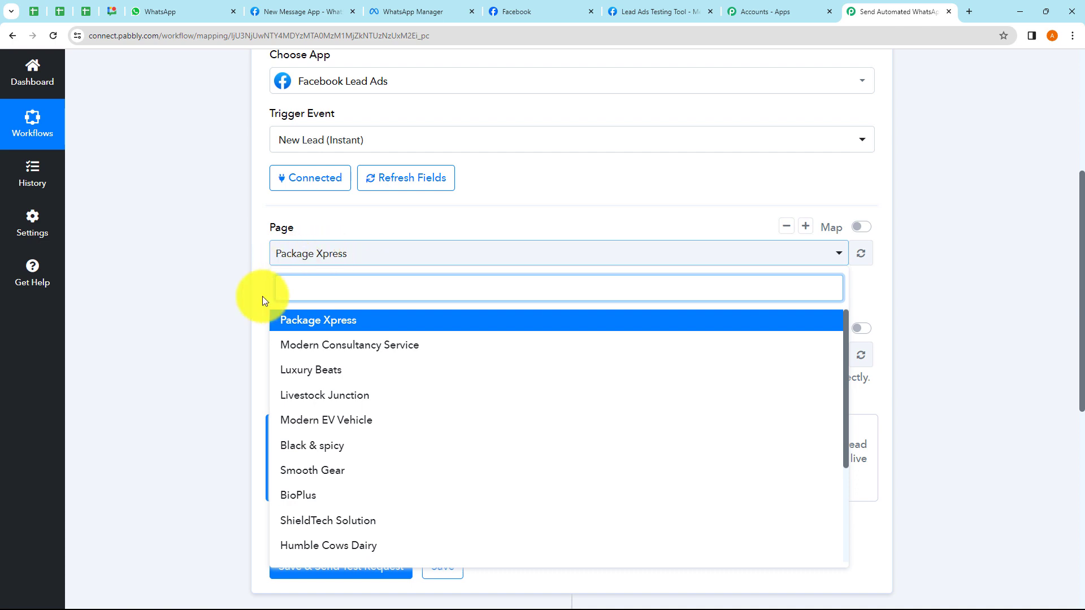
{"action": "left_click", "coordinate": [305, 425]}
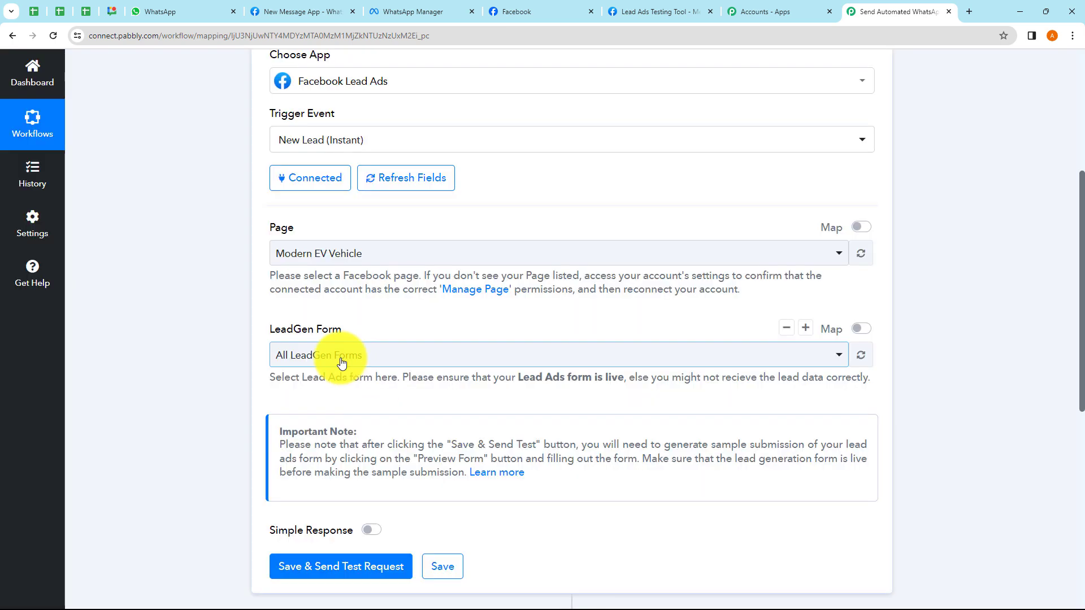
- Set the LeadGen Form to Modern EV Vehicles and save with a test request
{"action": "left_click", "coordinate": [324, 356]}
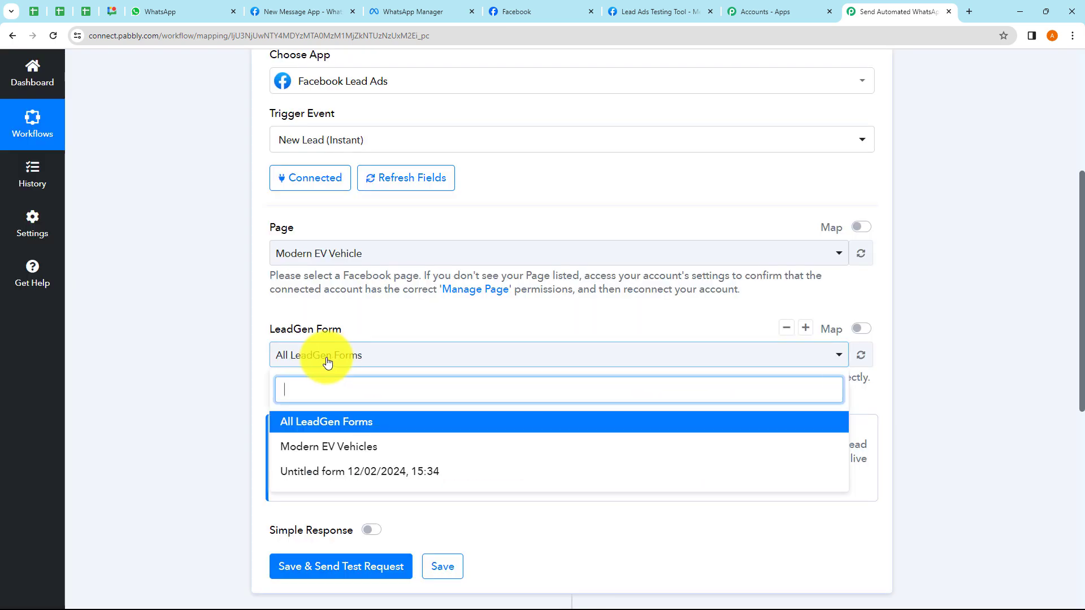
{"action": "left_click", "coordinate": [315, 450]}
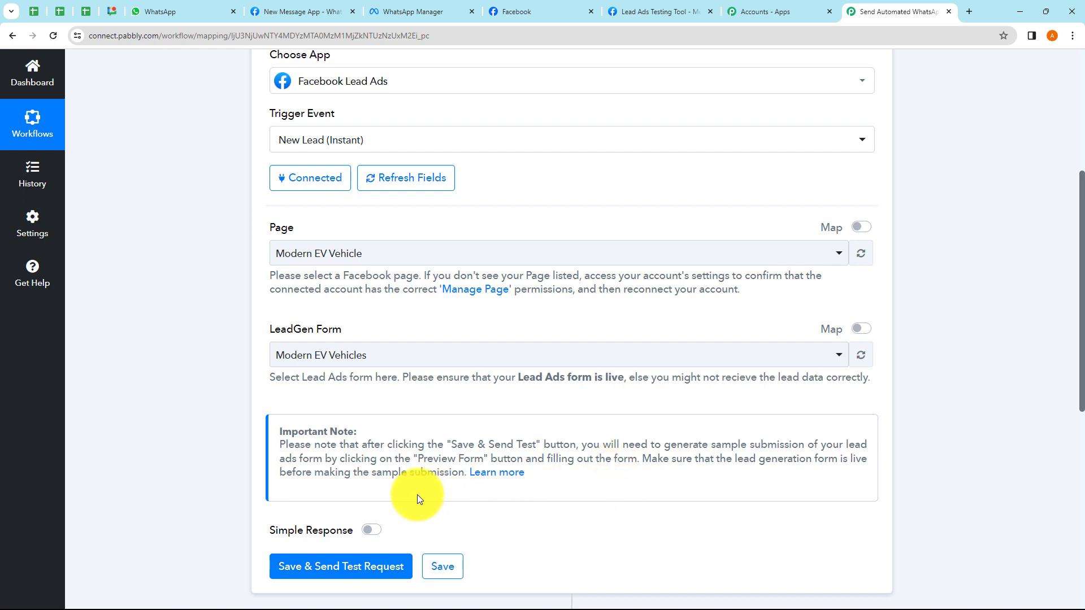
{"action": "left_click_drag", "start_coordinate": [734, 462], "coordinate": [808, 459]}
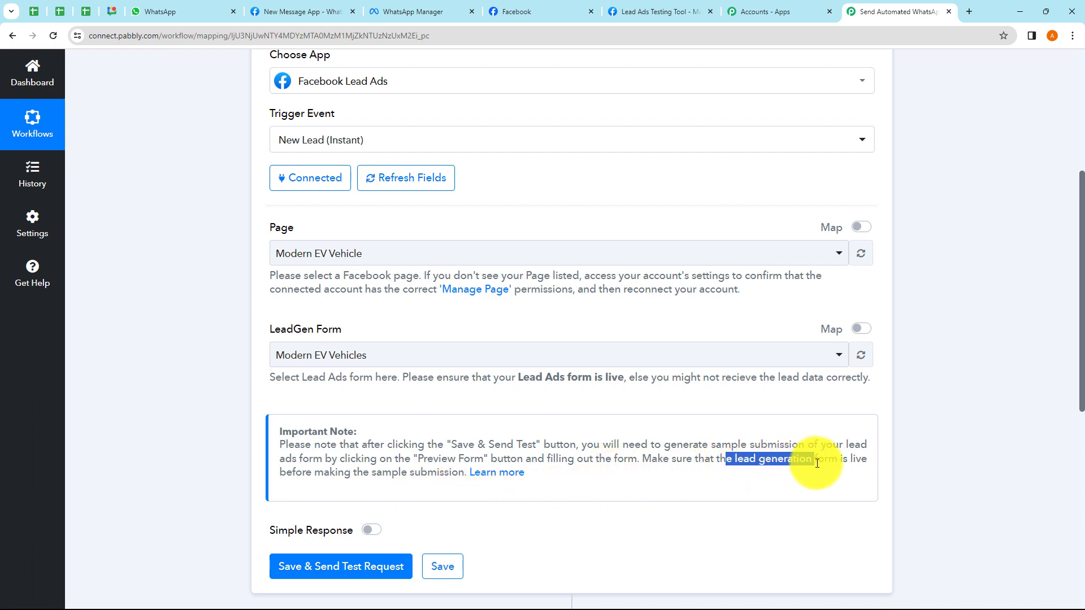
{"action": "left_click", "coordinate": [783, 493]}
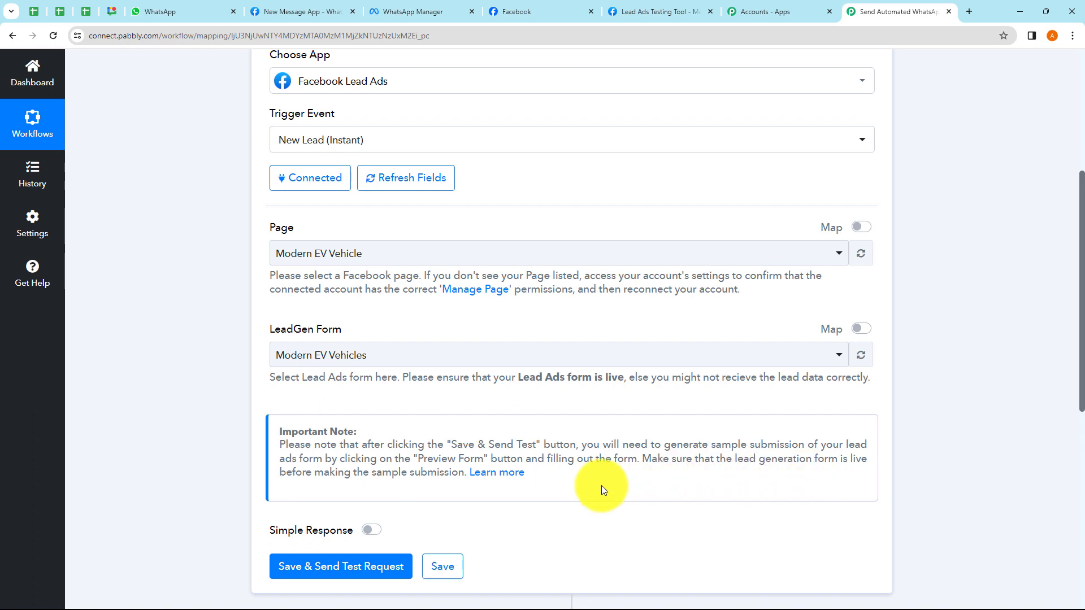
{"action": "left_click_drag", "start_coordinate": [338, 473], "coordinate": [460, 478]}
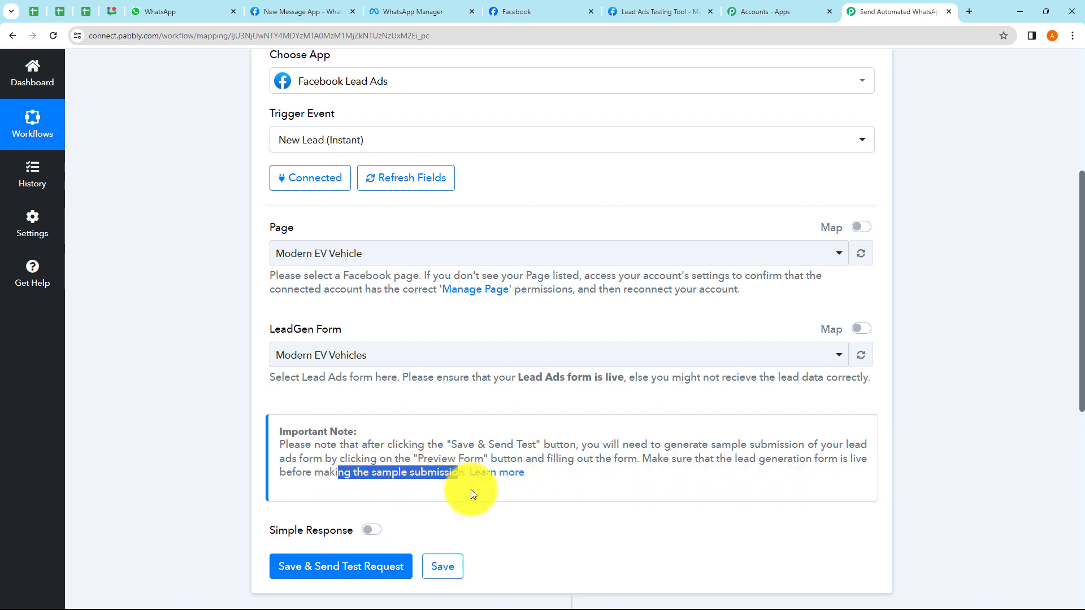
{"action": "left_click", "coordinate": [470, 489]}
{"action": "scroll", "coordinate": [511, 477], "scroll_direction": "up", "scroll_amount": 1}
{"action": "scroll", "coordinate": [486, 463], "scroll_direction": "down", "scroll_amount": 2}
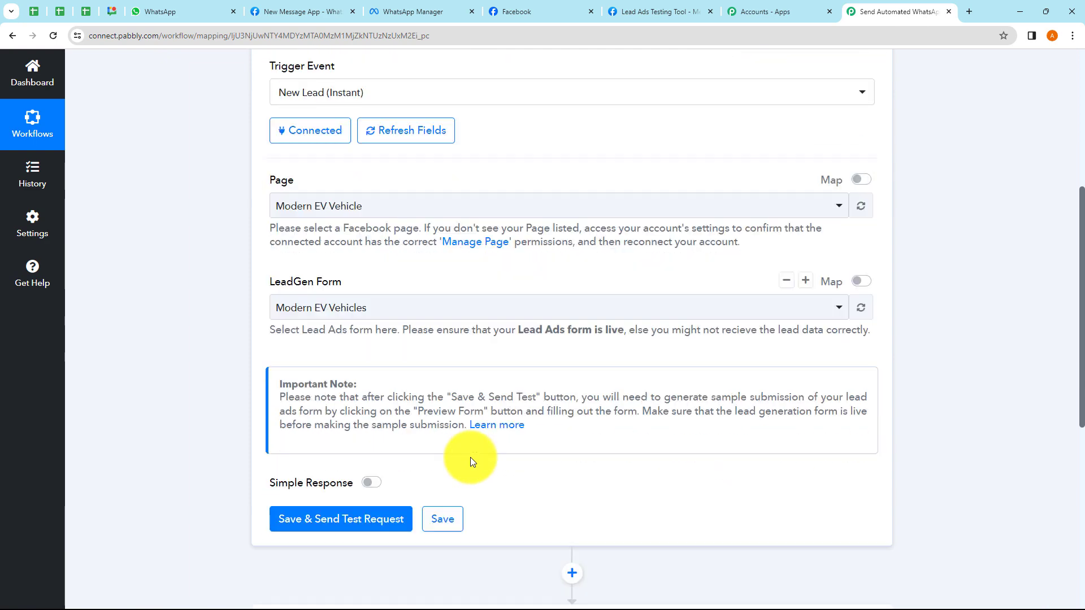
{"action": "left_click", "coordinate": [328, 513]}
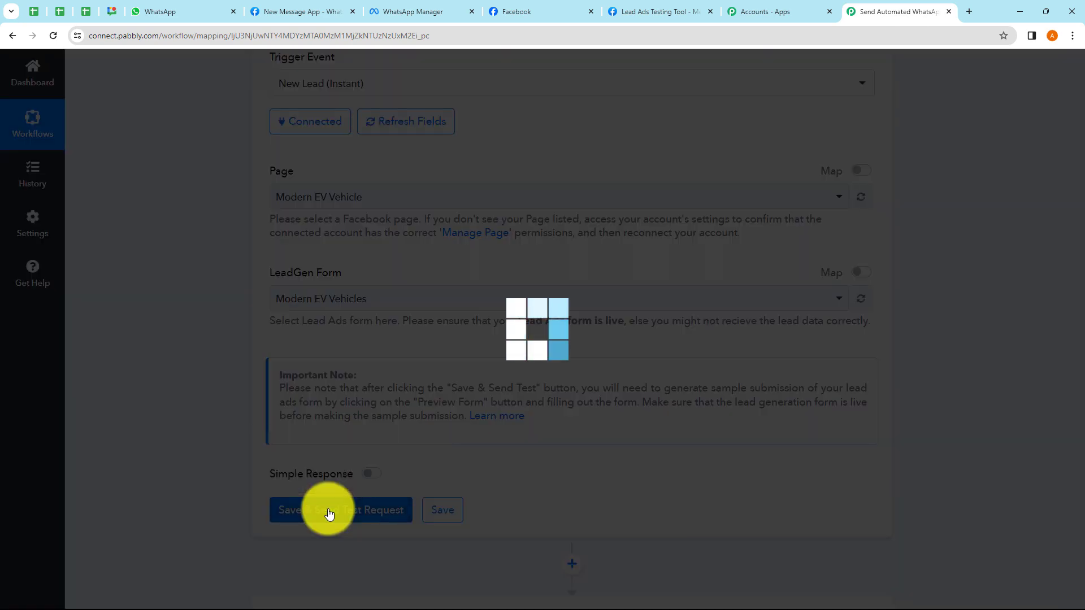
- Read the webhook note asking for a test lead submission from the source
{"action": "scroll", "coordinate": [508, 452], "scroll_direction": "down", "scroll_amount": 2}
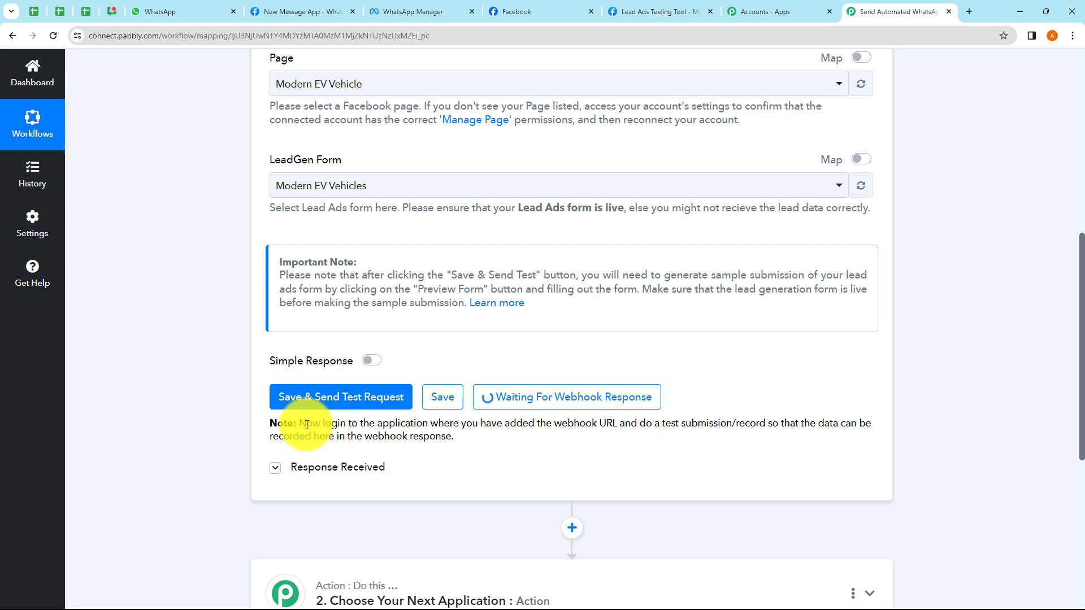
{"action": "left_click_drag", "start_coordinate": [307, 424], "coordinate": [858, 424]}
{"action": "left_click", "coordinate": [527, 450]}
{"action": "left_click_drag", "start_coordinate": [320, 436], "coordinate": [523, 450]}
{"action": "left_click", "coordinate": [523, 450]}
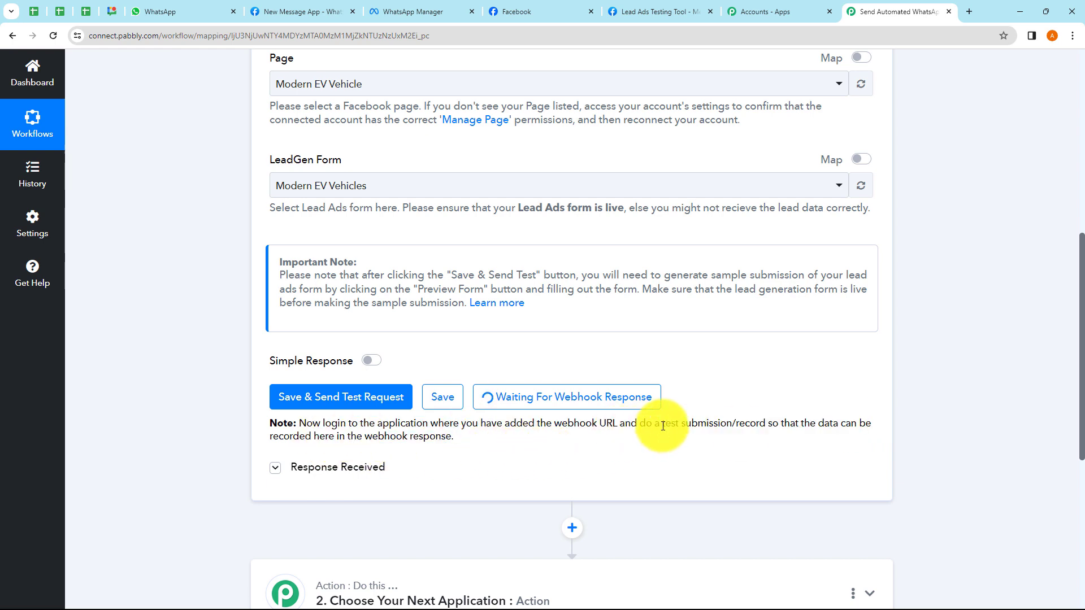
{"action": "left_click_drag", "start_coordinate": [663, 426], "coordinate": [755, 423]}
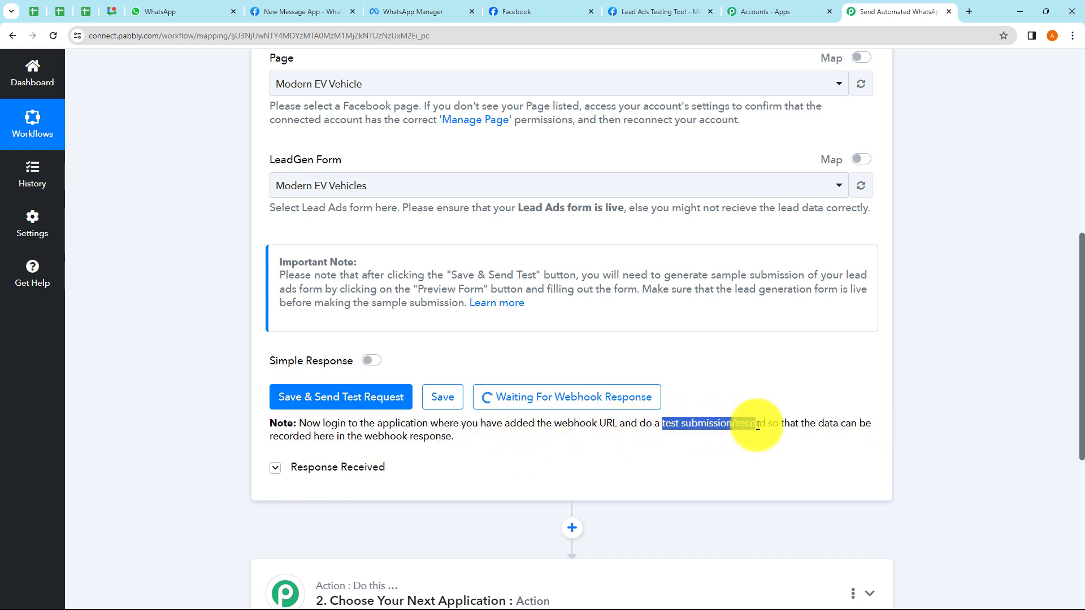
{"action": "left_click", "coordinate": [704, 449]}
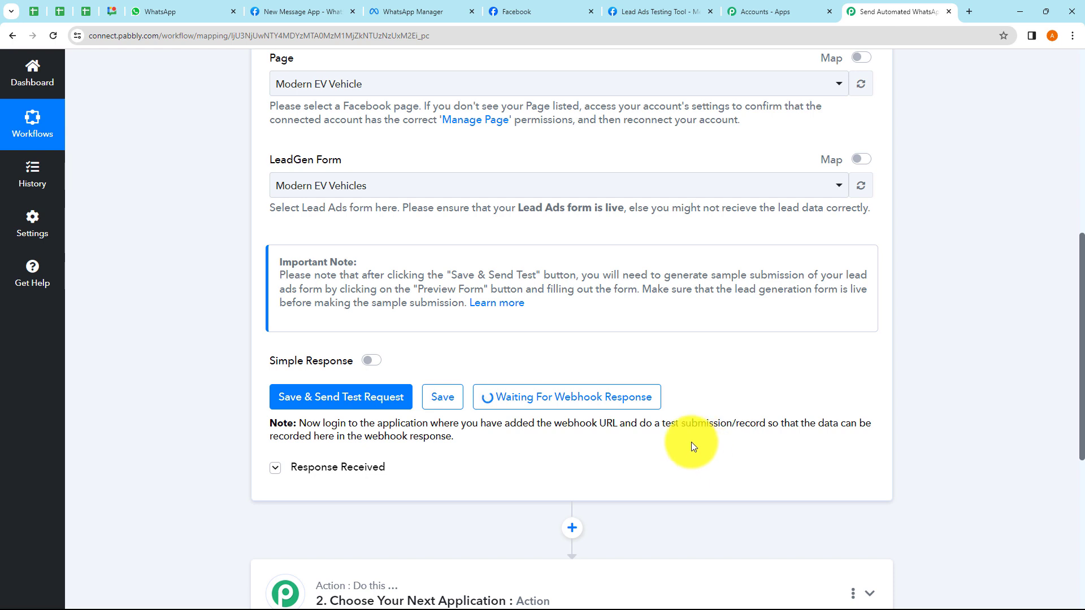
- Check the trigger's response data area, then switch to the Lead Ads Testing Tool
{"action": "left_click", "coordinate": [362, 476]}
{"action": "scroll", "coordinate": [595, 542], "scroll_direction": "down", "scroll_amount": 1}
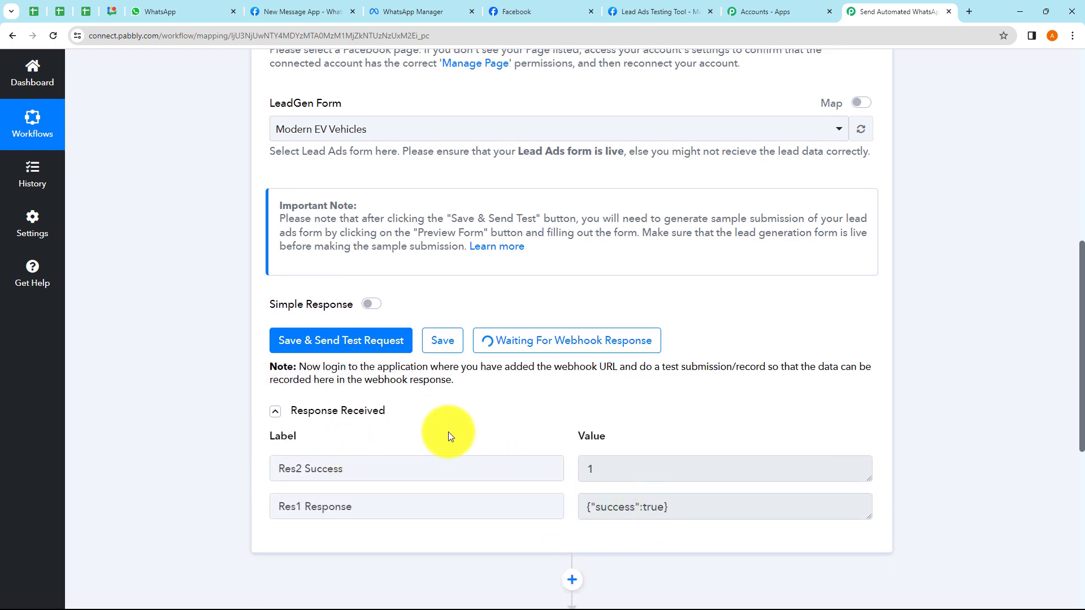
{"action": "left_click", "coordinate": [385, 413]}
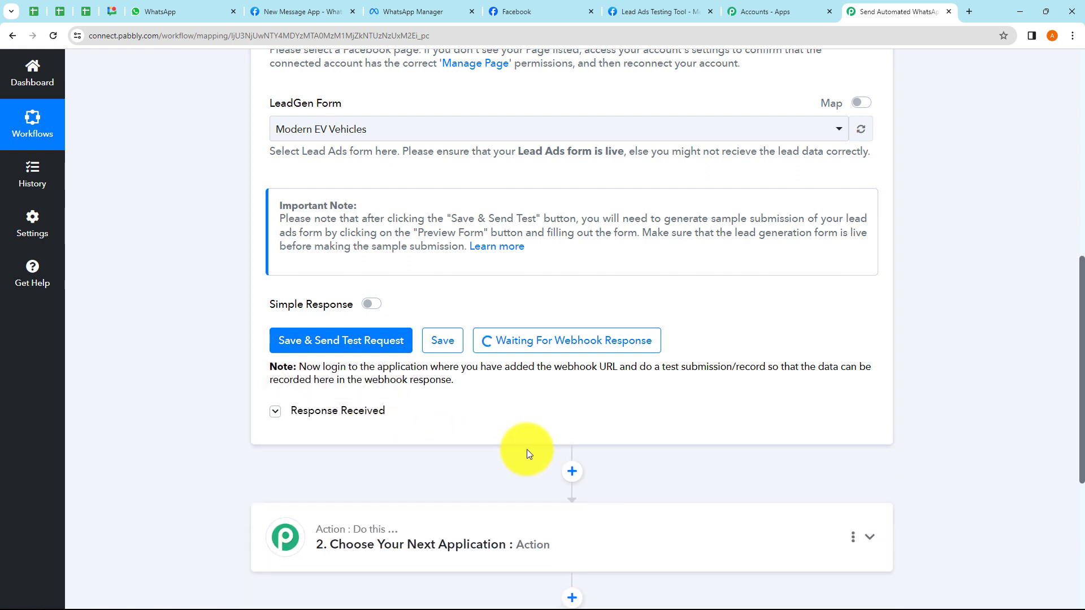
{"action": "scroll", "coordinate": [598, 443], "scroll_direction": "up", "scroll_amount": 1}
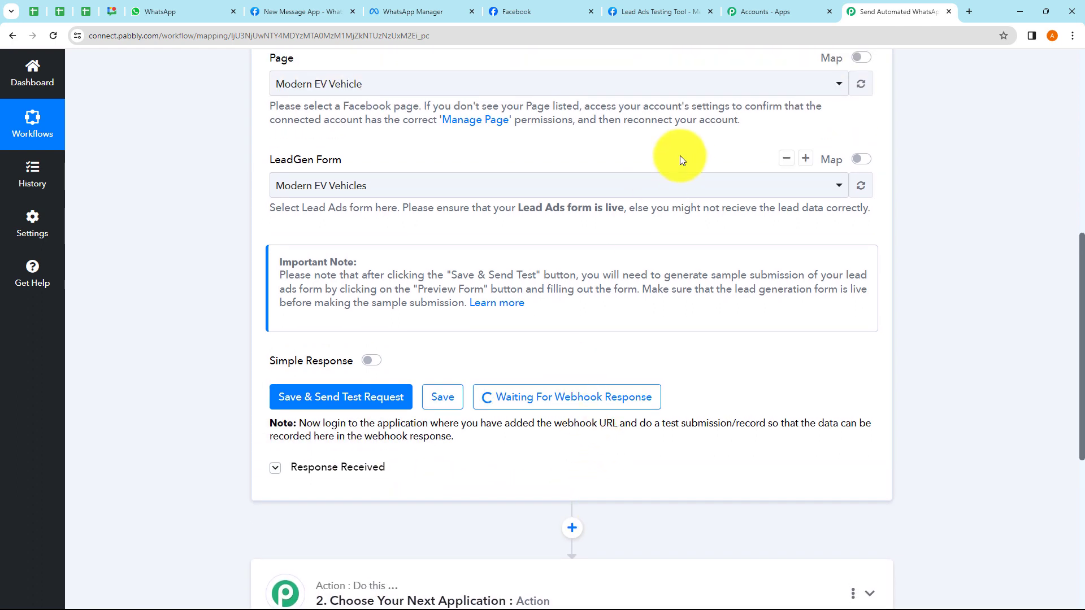
{"action": "left_click", "coordinate": [647, 6]}
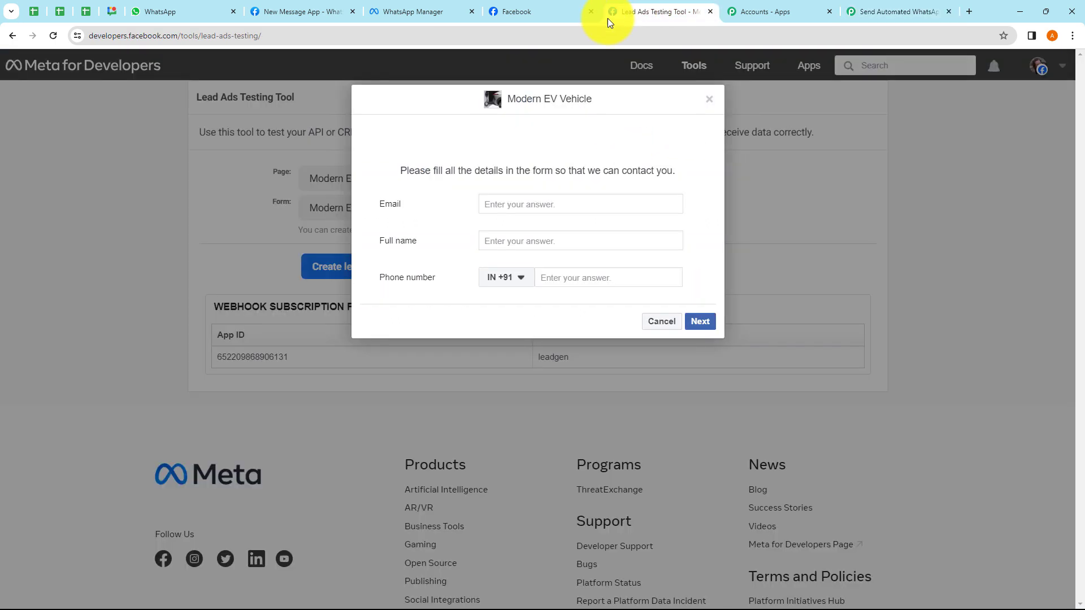
- Close the Accounts - Apps tab and preview the Modern EV Vehicles lead form
{"action": "left_click", "coordinate": [858, 7]}
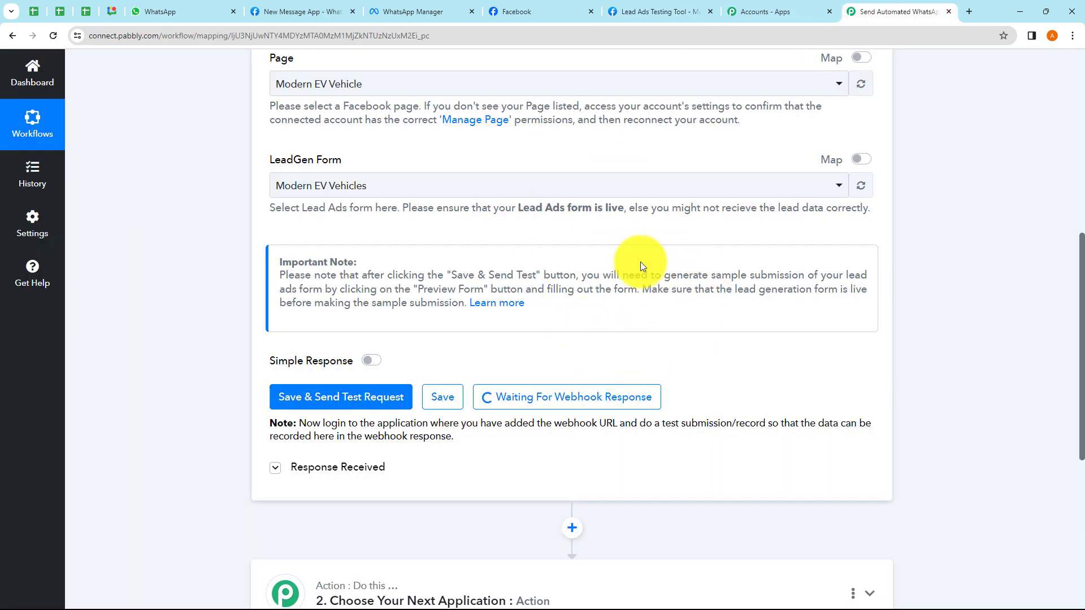
{"action": "left_click", "coordinate": [829, 11]}
{"action": "left_click", "coordinate": [668, 19]}
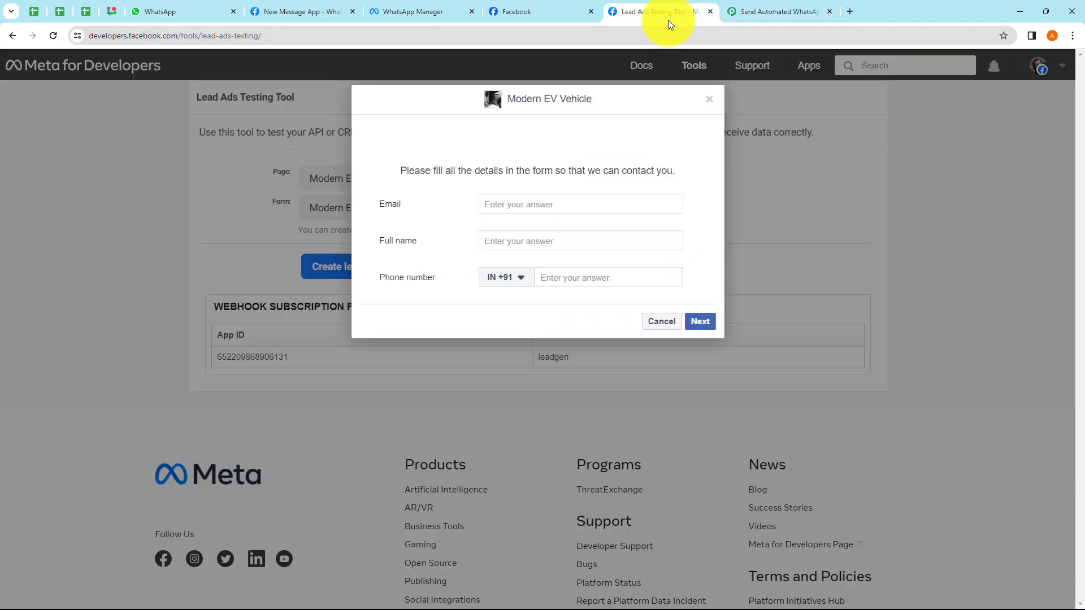
{"action": "left_click", "coordinate": [710, 102]}
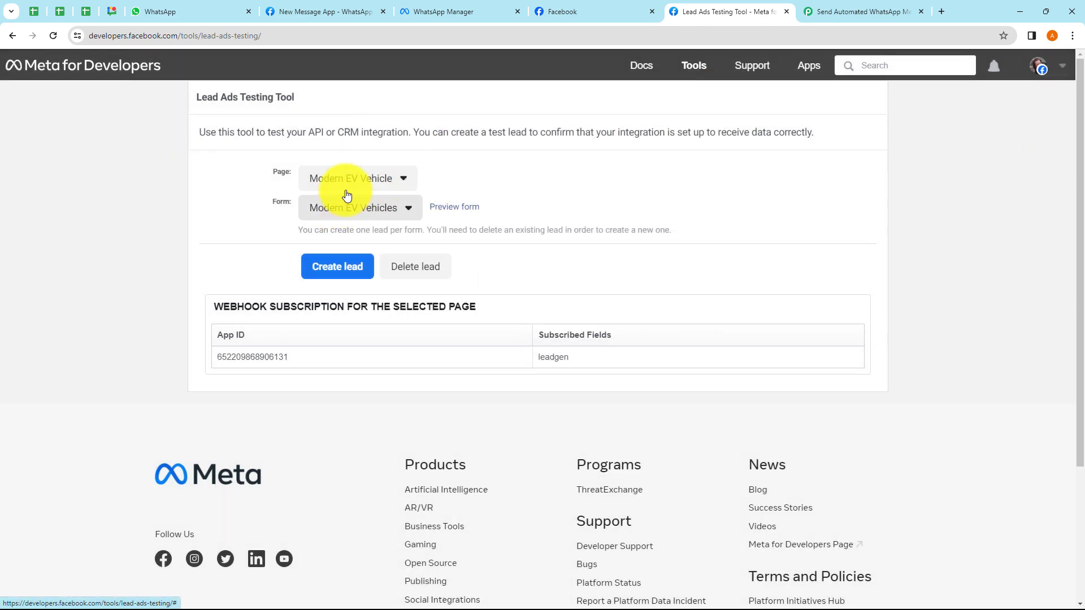
{"action": "left_click", "coordinate": [407, 179]}
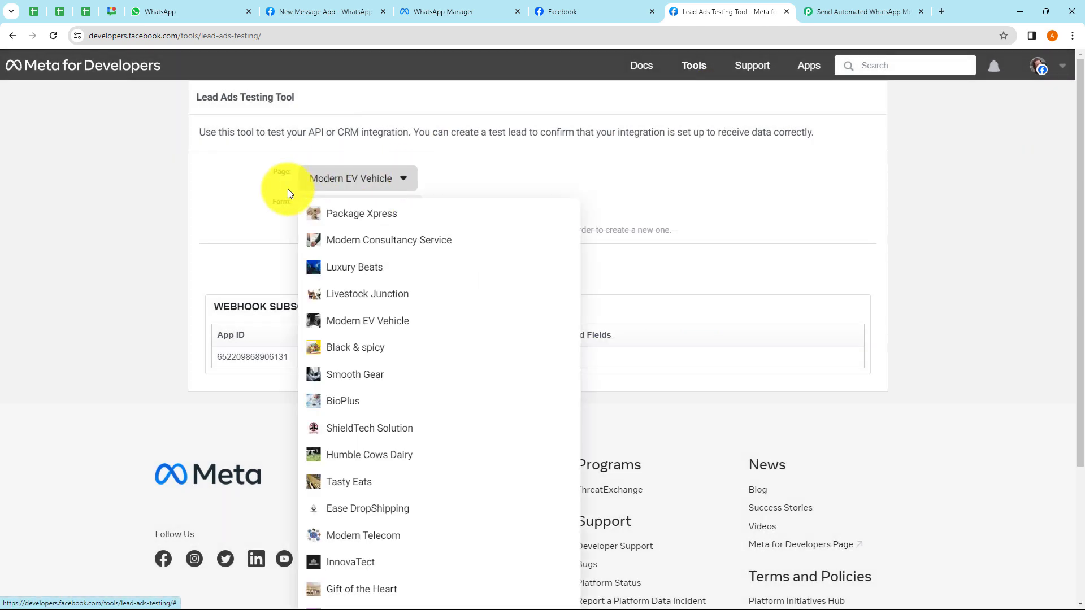
{"action": "left_click", "coordinate": [500, 207]}
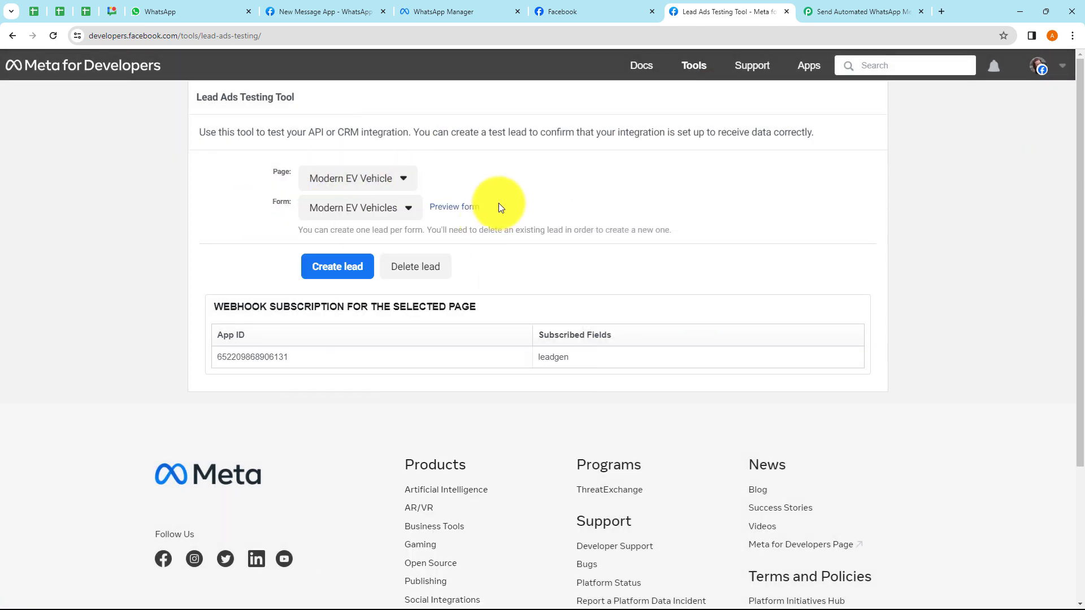
{"action": "left_click", "coordinate": [455, 209]}
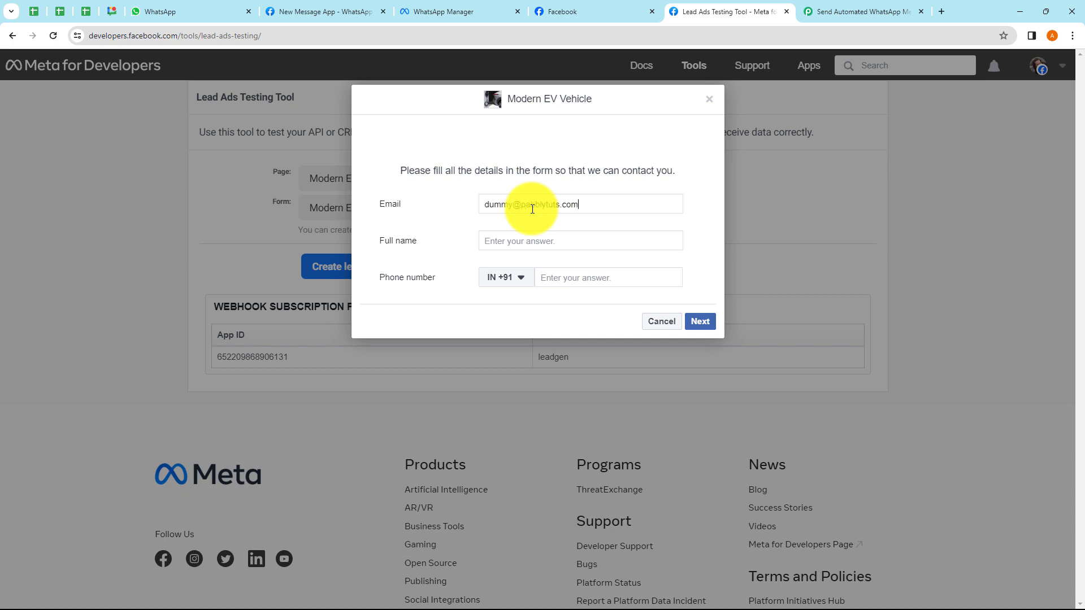
- Fill in the lead's full name and phone number, then submit the test lead
{"action": "left_click", "coordinate": [509, 238]}
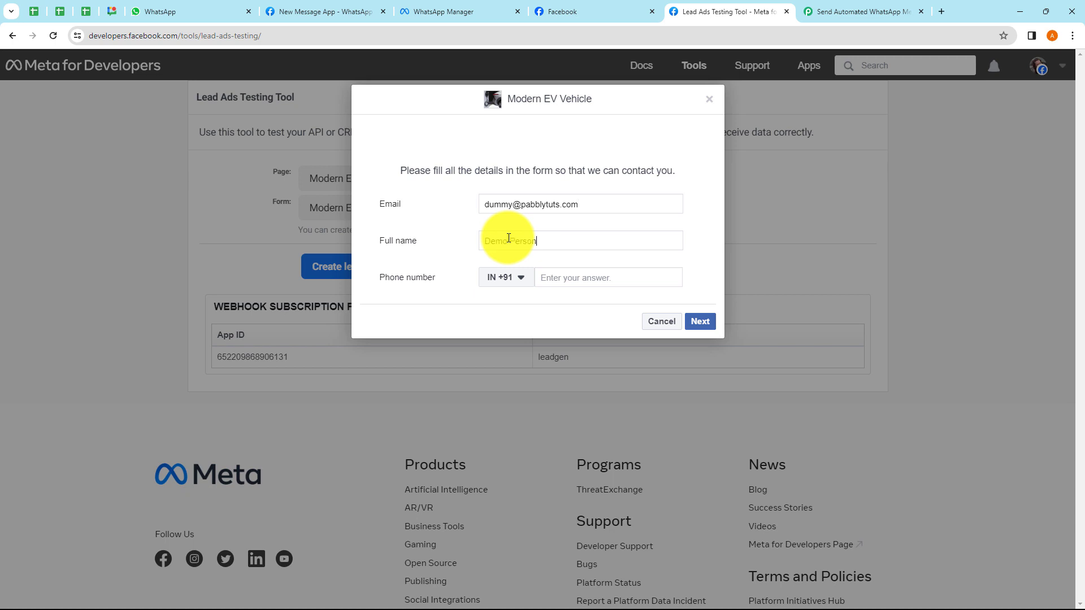
{"action": "left_click", "coordinate": [554, 277]}
{"action": "type", "text": "99999 99999"}
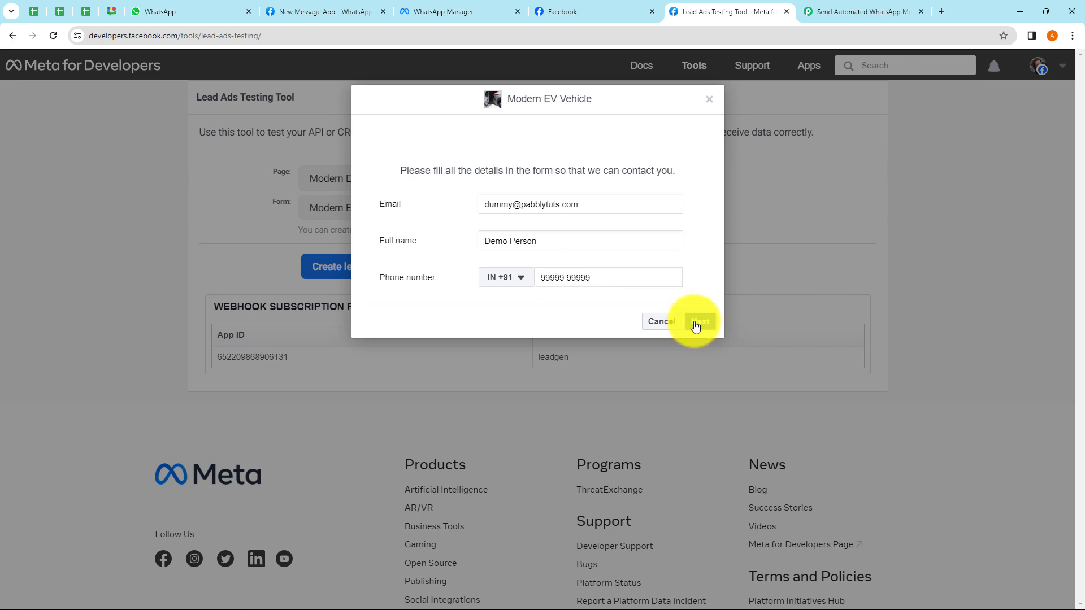
{"action": "left_click", "coordinate": [698, 321]}
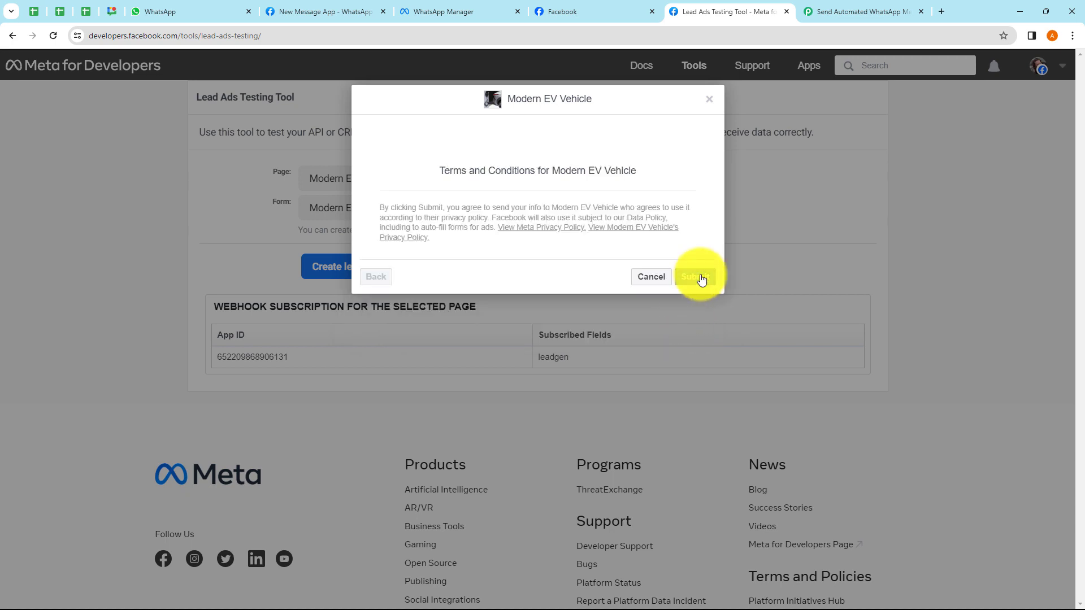
{"action": "left_click", "coordinate": [696, 277]}
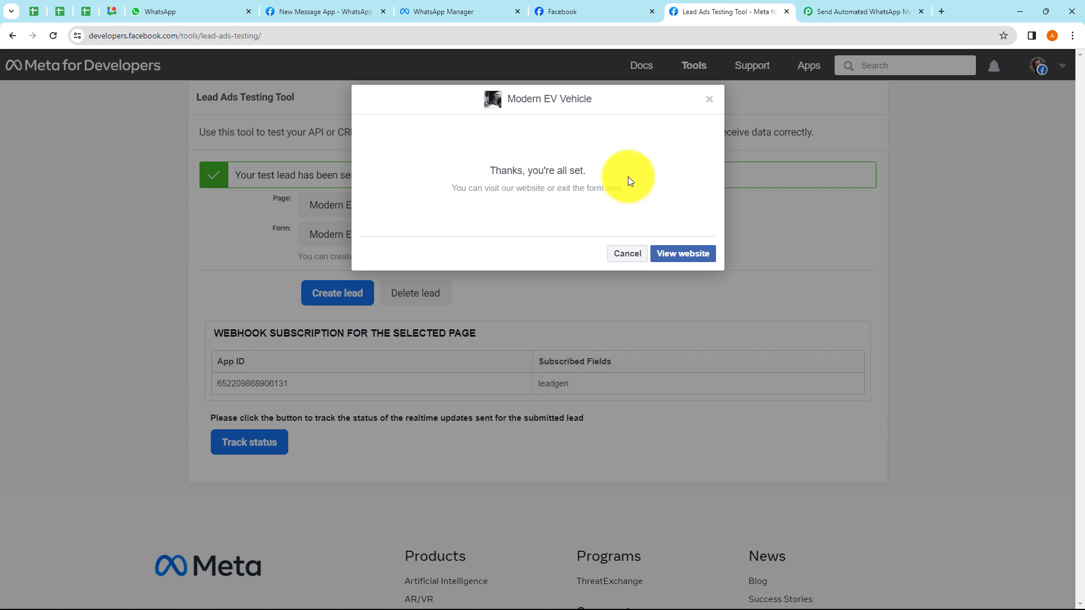
{"action": "left_click", "coordinate": [709, 99]}
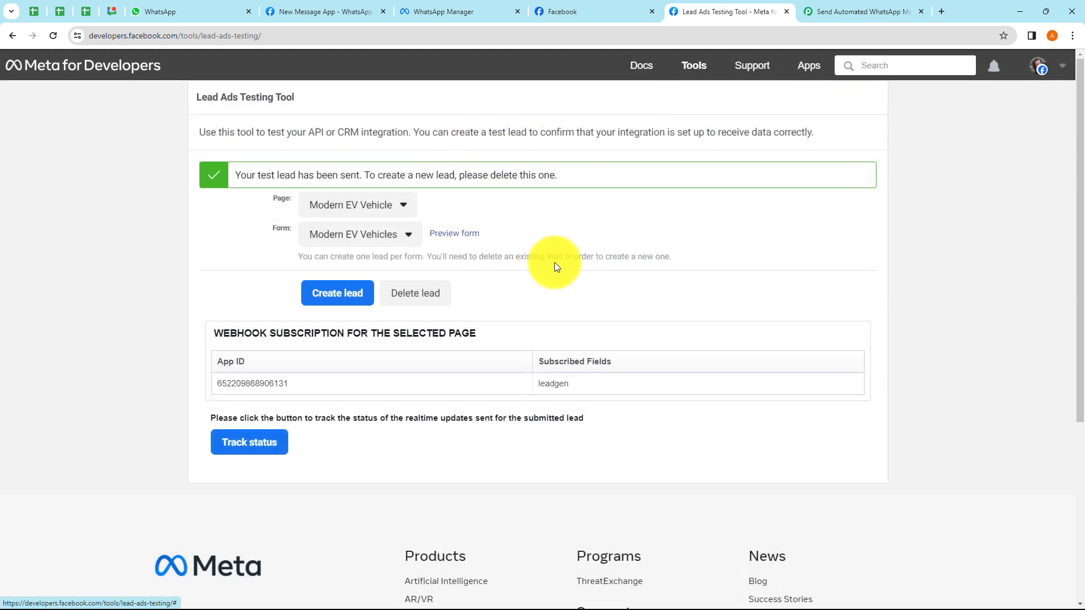
- Inspect the test lead's captured full name, phone, lead id and form id in Response A
{"action": "left_click", "coordinate": [847, 13]}
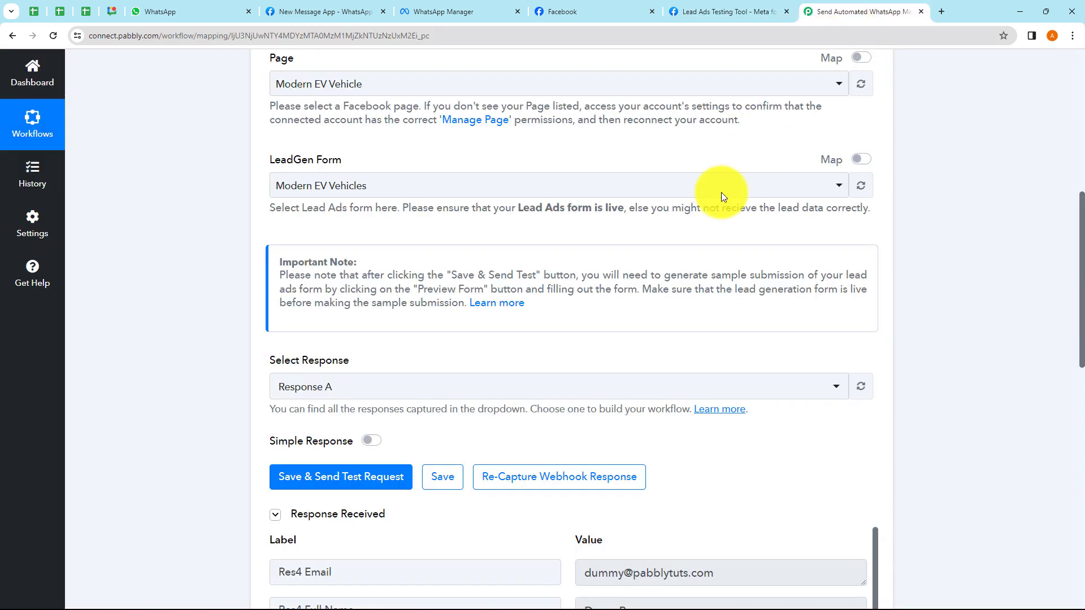
{"action": "scroll", "coordinate": [671, 265], "scroll_direction": "down", "scroll_amount": 1}
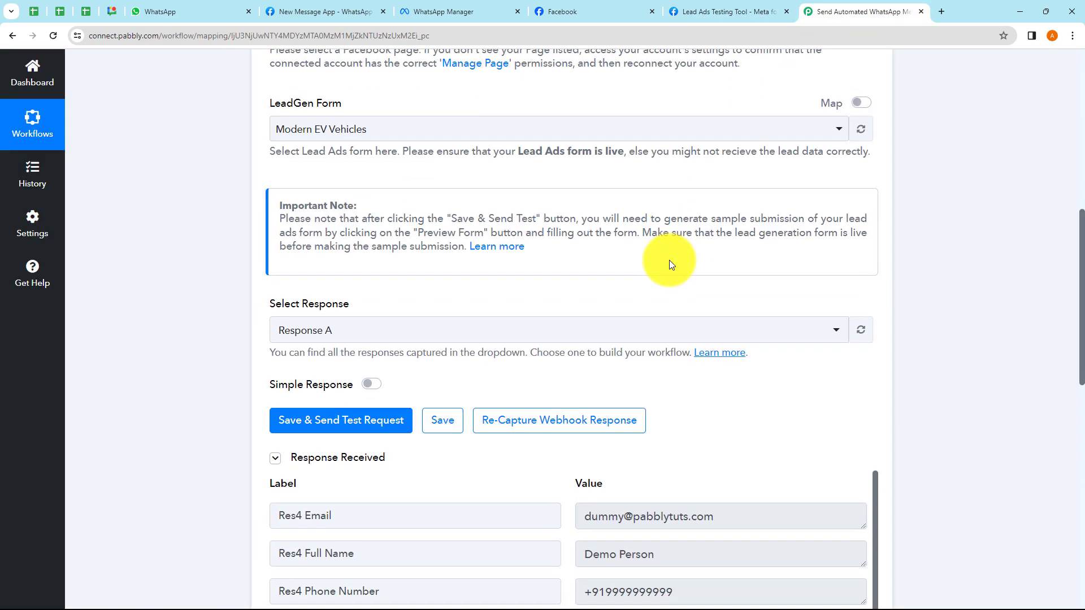
{"action": "scroll", "coordinate": [670, 260], "scroll_direction": "down", "scroll_amount": 5}
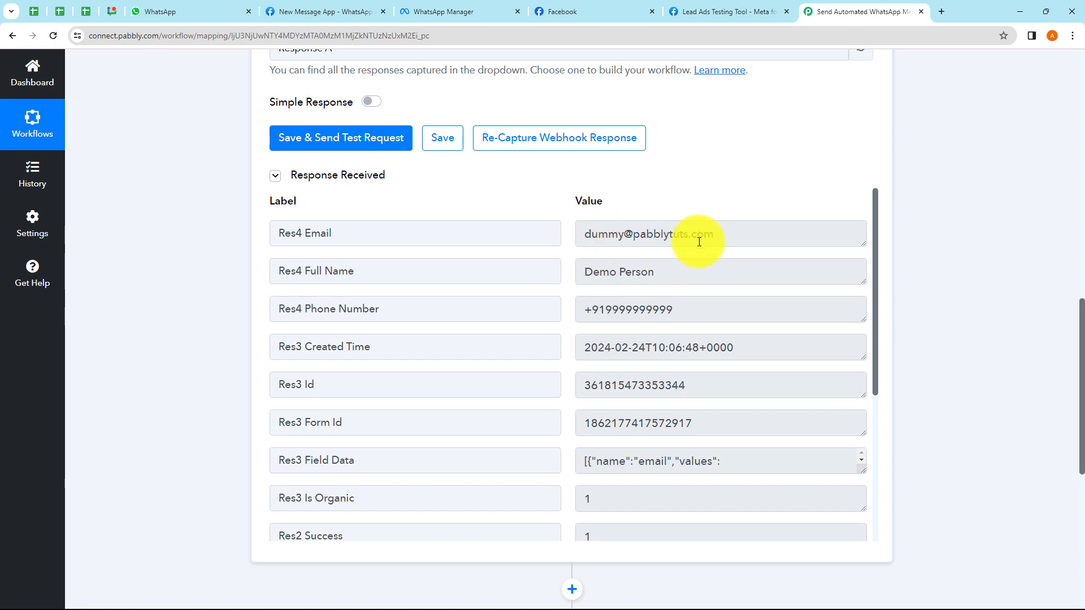
{"action": "left_click_drag", "start_coordinate": [595, 271], "coordinate": [690, 272]}
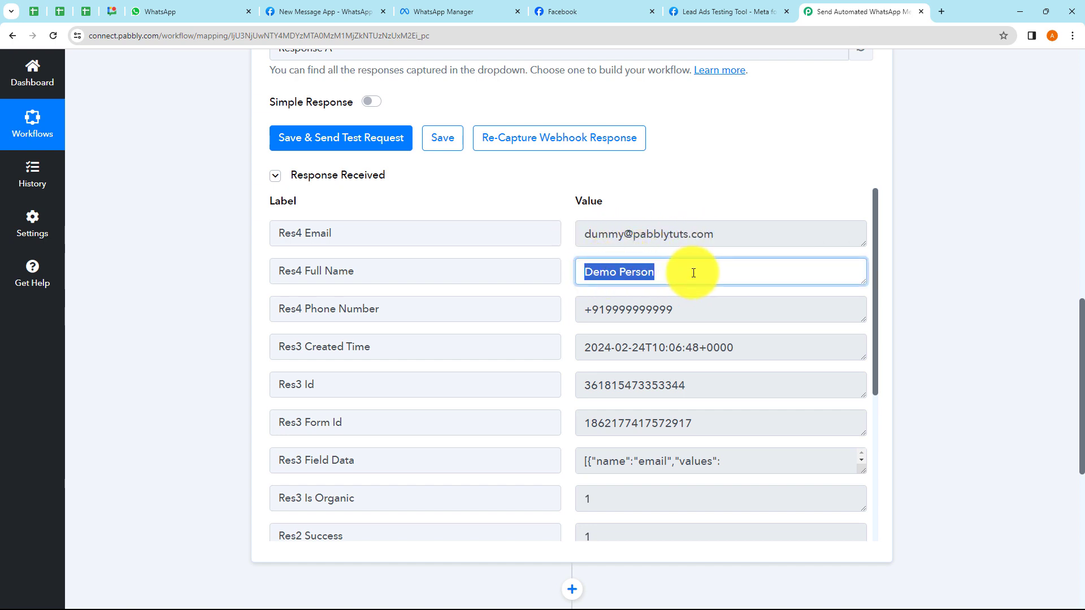
{"action": "left_click_drag", "start_coordinate": [589, 310], "coordinate": [703, 311]}
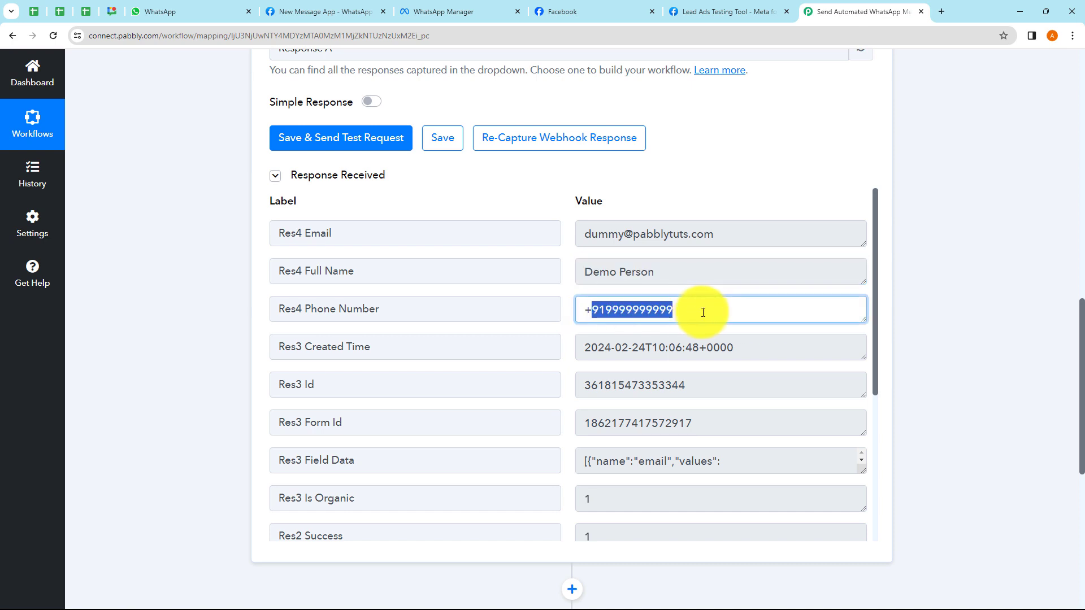
{"action": "left_click_drag", "start_coordinate": [599, 348], "coordinate": [682, 395]}
{"action": "left_click_drag", "start_coordinate": [598, 424], "coordinate": [678, 424]}
{"action": "scroll", "coordinate": [766, 178], "scroll_direction": "up", "scroll_amount": 11}
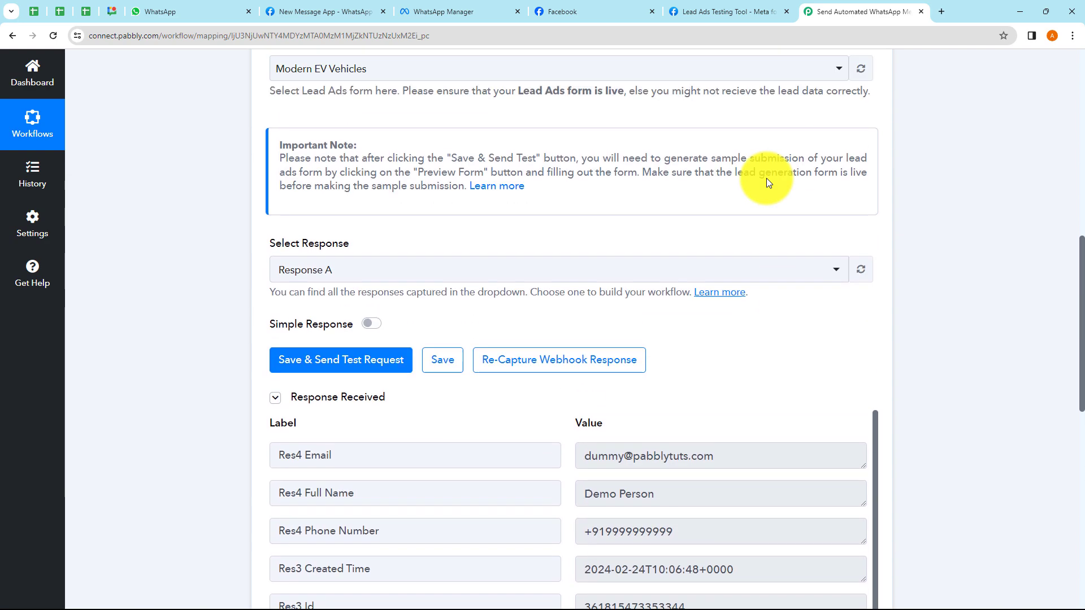
{"action": "scroll", "coordinate": [766, 178], "scroll_direction": "up", "scroll_amount": 2}
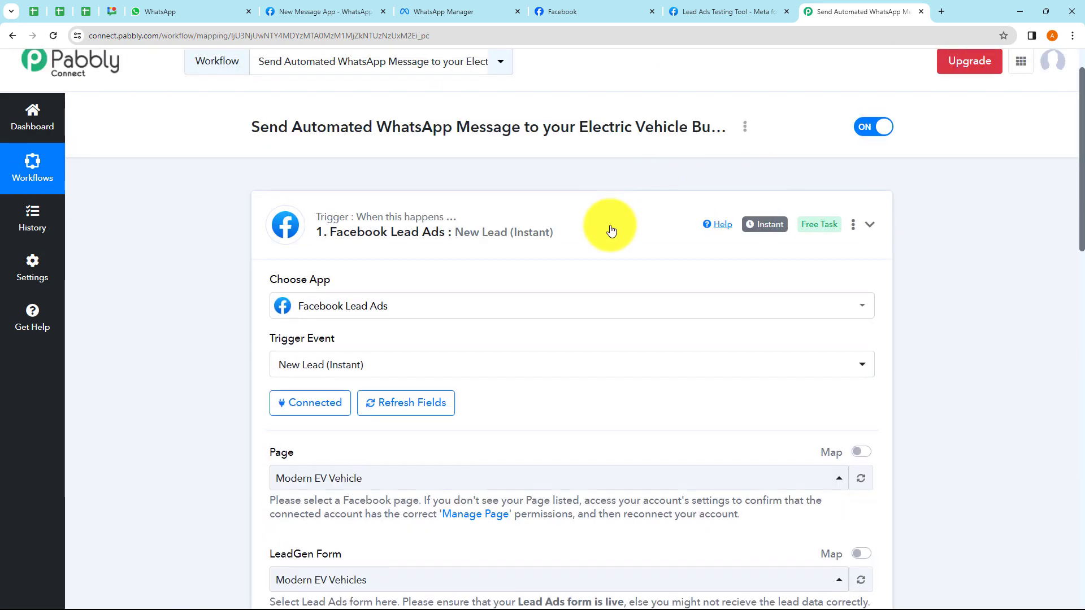
- Collapse the Facebook Lead Ads trigger step and look over the workflow name at the top
{"action": "left_click", "coordinate": [611, 230]}
{"action": "scroll", "coordinate": [611, 230], "scroll_direction": "up", "scroll_amount": 1}
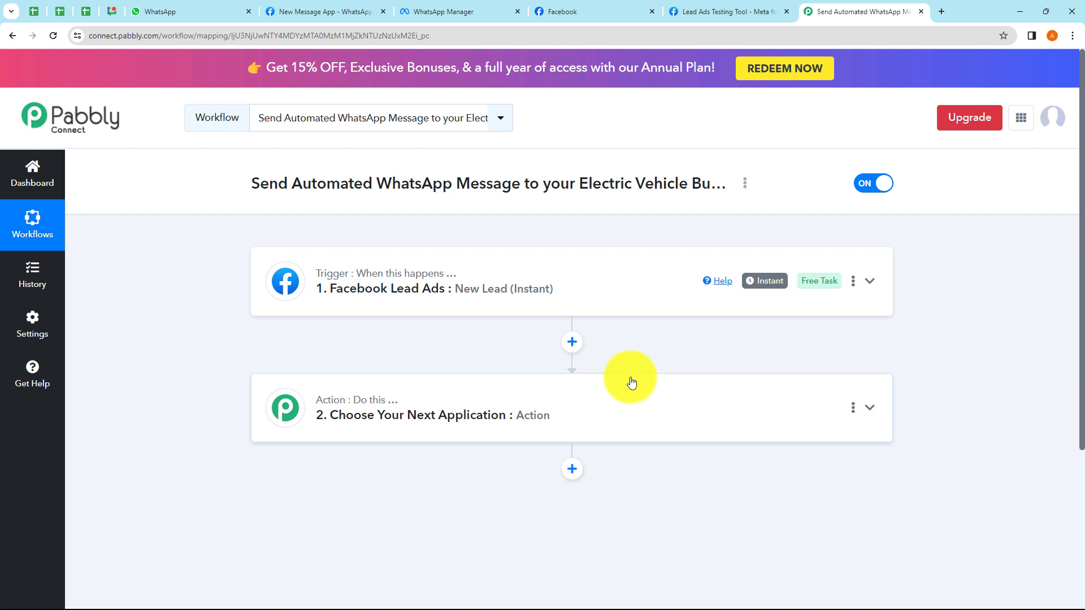
{"action": "left_click_drag", "start_coordinate": [315, 186], "coordinate": [619, 226]}
{"action": "left_click", "coordinate": [618, 226]}
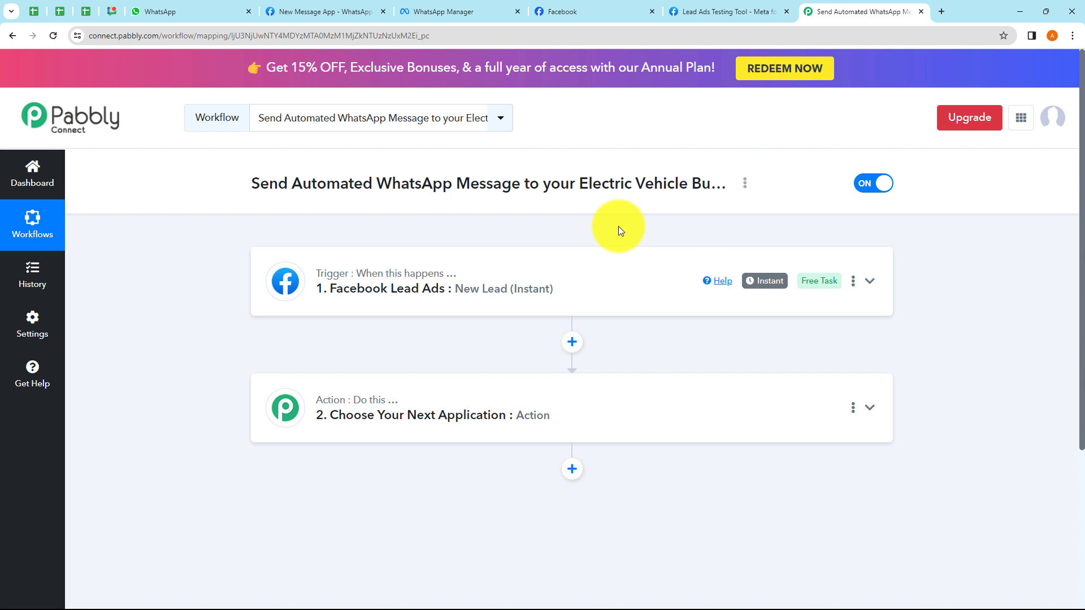
{"action": "left_click_drag", "start_coordinate": [301, 182], "coordinate": [480, 182]}
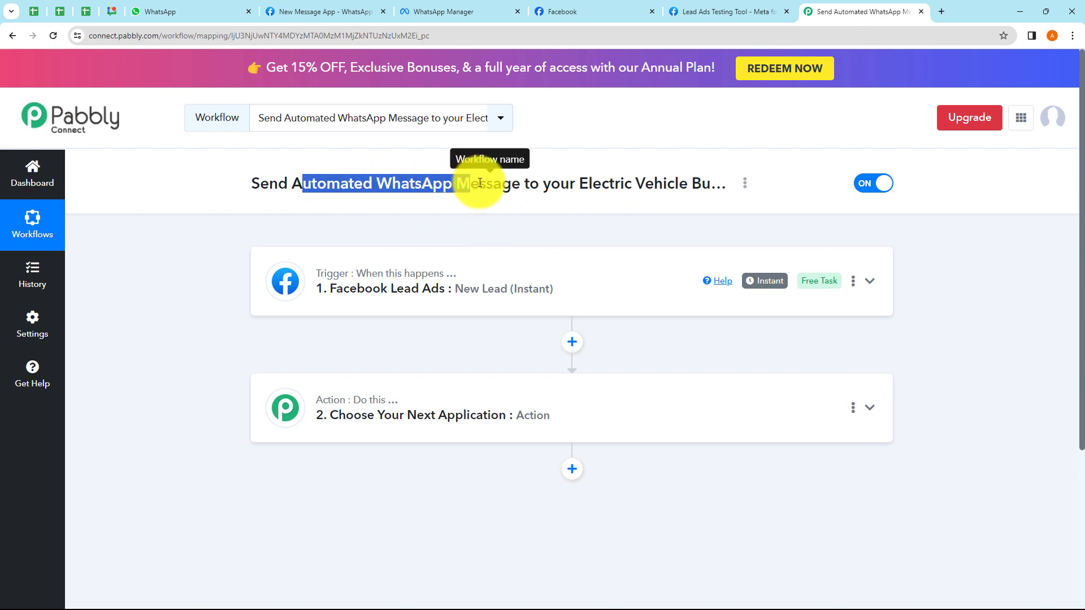
{"action": "left_click", "coordinate": [467, 221]}
{"action": "scroll", "coordinate": [467, 221], "scroll_direction": "down", "scroll_amount": 1}
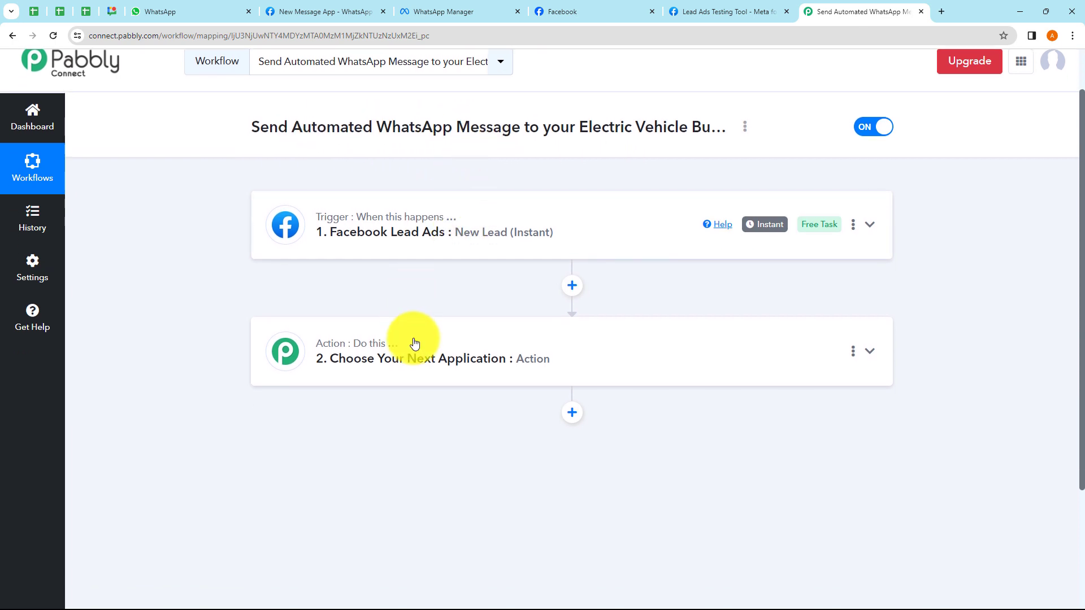
- Set the action step to WhatsApp Cloud API with the Send Template Message event
{"action": "left_click", "coordinate": [414, 343]}
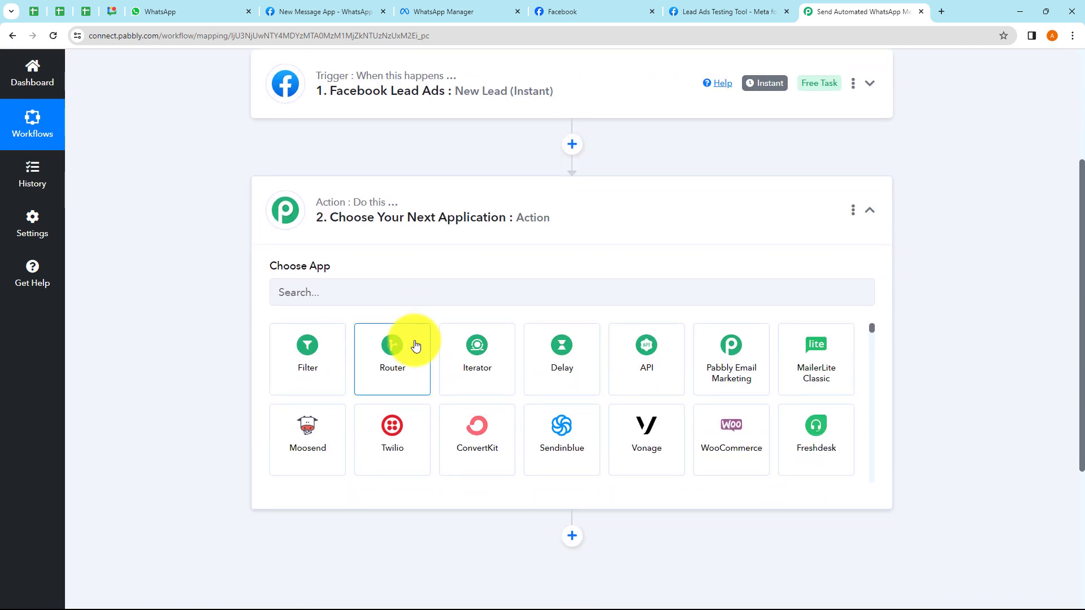
{"action": "left_click", "coordinate": [316, 287]}
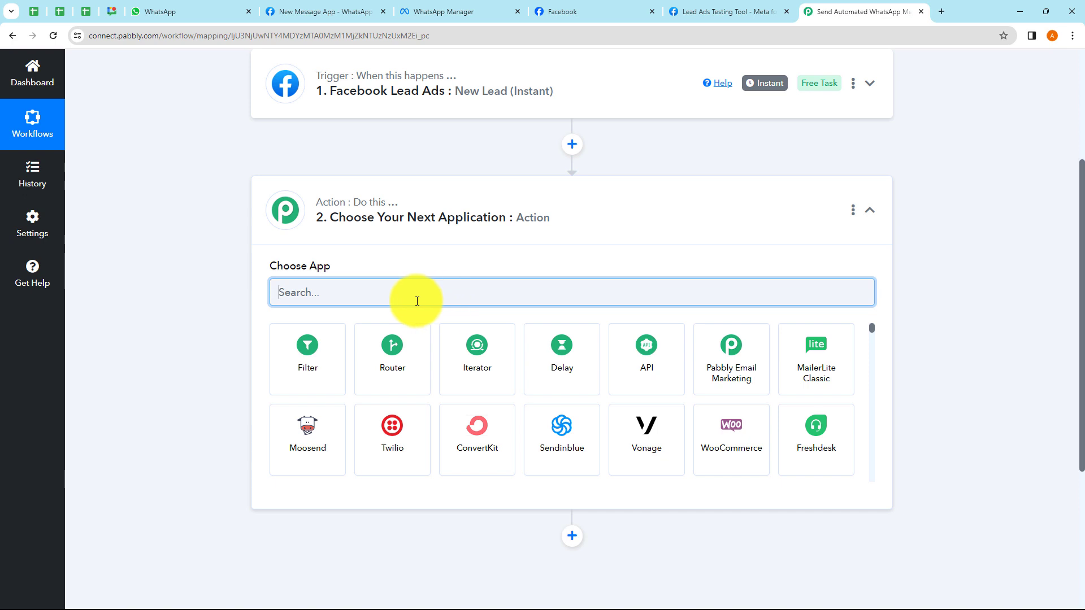
{"action": "type", "text": "Wha"}
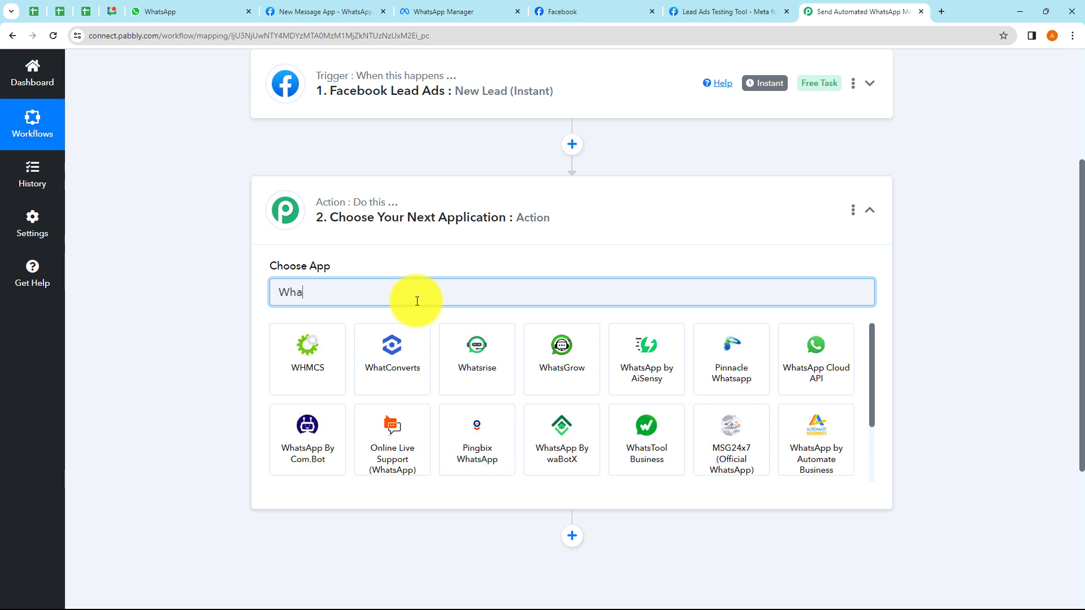
{"action": "type", "text": "tsAP"}
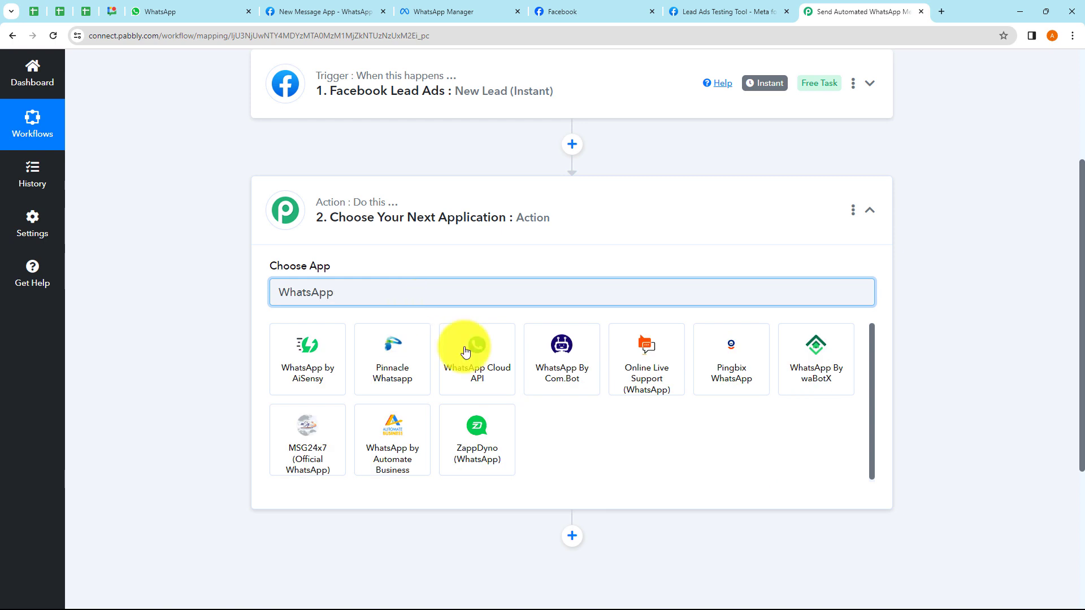
{"action": "left_click", "coordinate": [496, 387]}
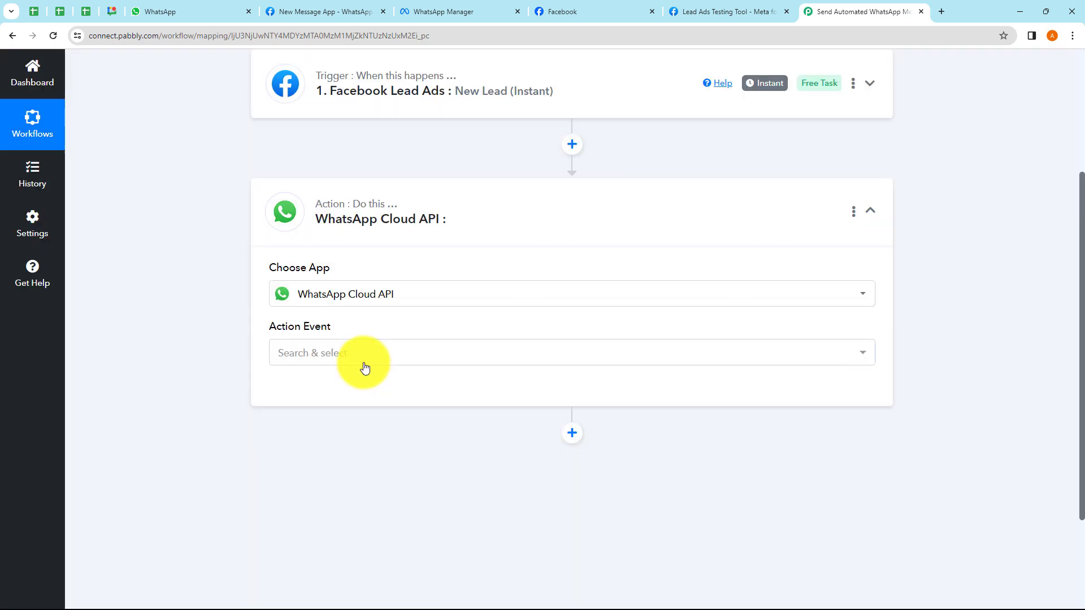
{"action": "left_click", "coordinate": [359, 356]}
{"action": "left_click", "coordinate": [331, 421]}
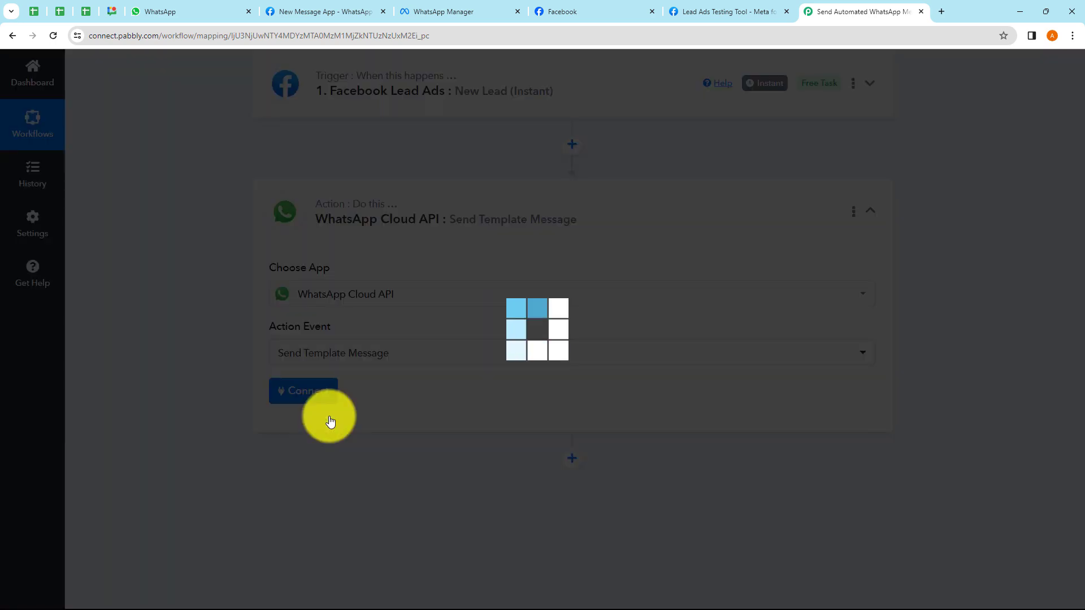
- Keep the existing connection WhatsApp Cloud API #54 selected for the action
{"action": "left_click", "coordinate": [320, 394]}
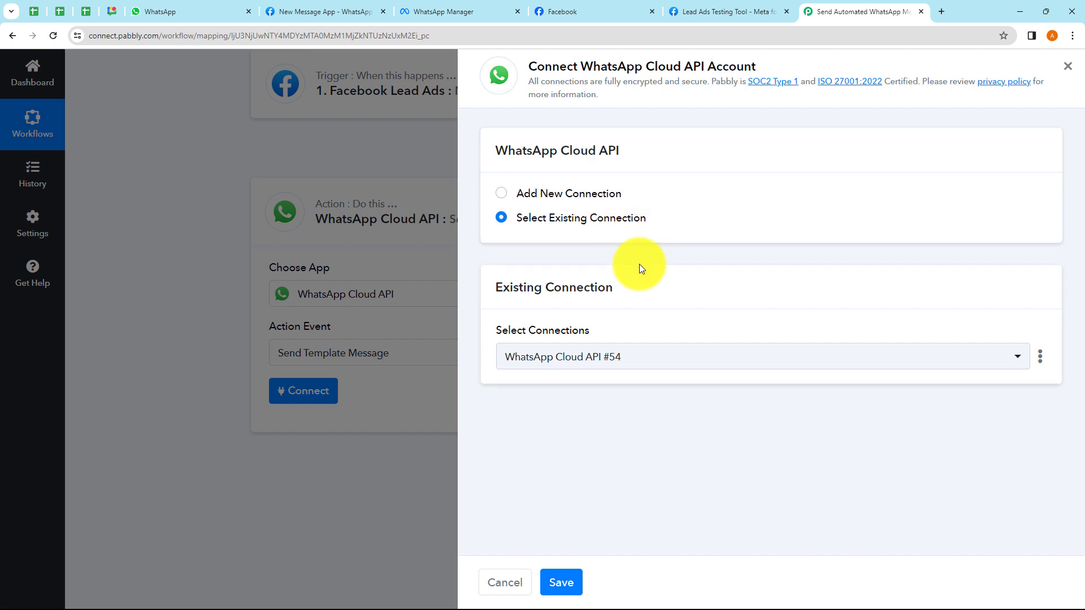
{"action": "left_click", "coordinate": [501, 193]}
{"action": "left_click", "coordinate": [501, 219]}
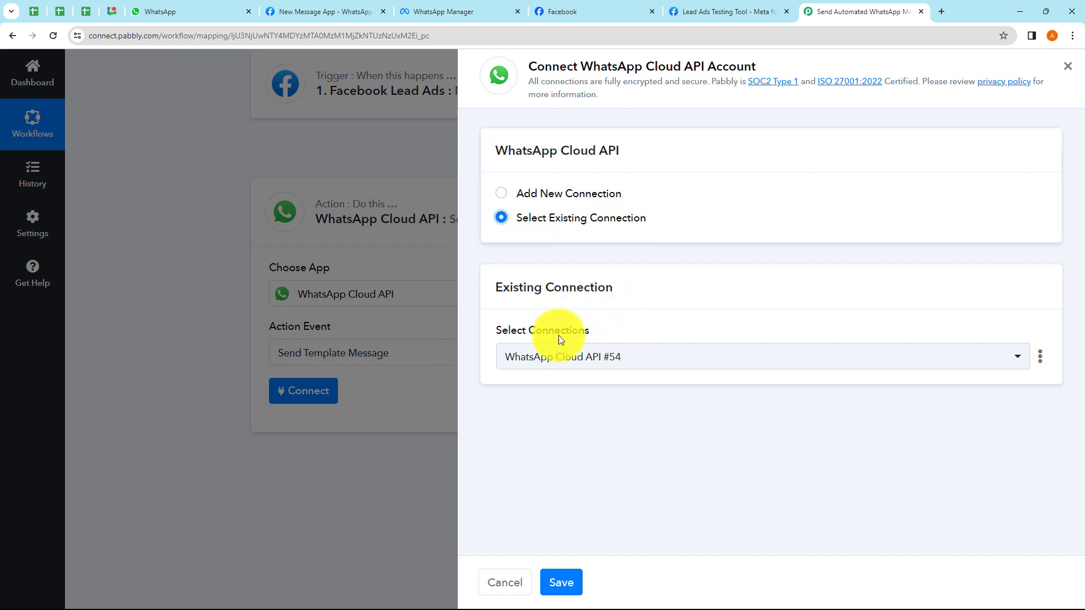
{"action": "left_click", "coordinate": [599, 357]}
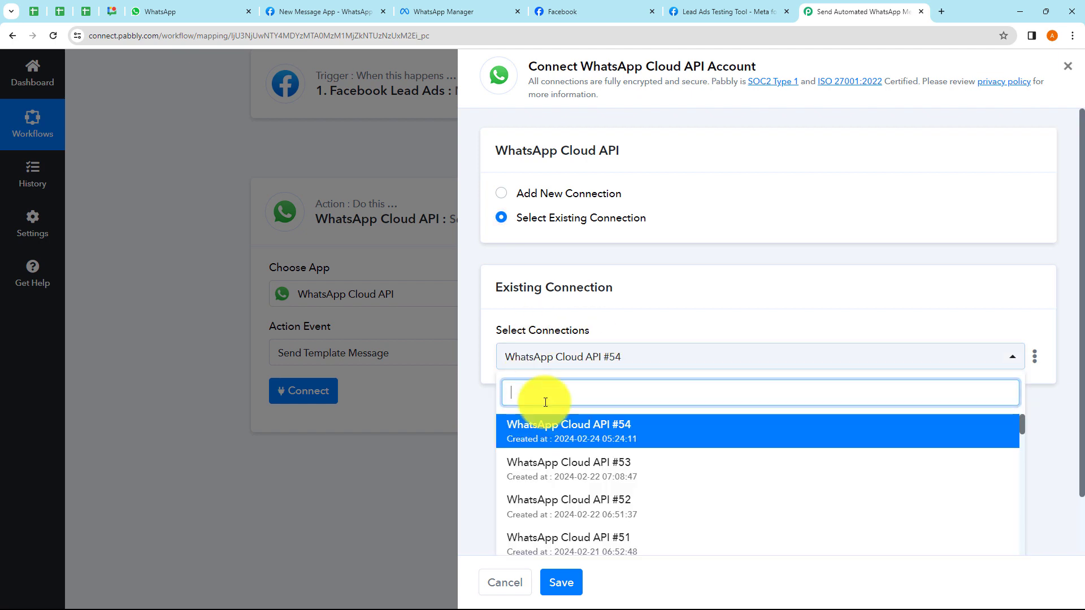
{"action": "left_click", "coordinate": [468, 435]}
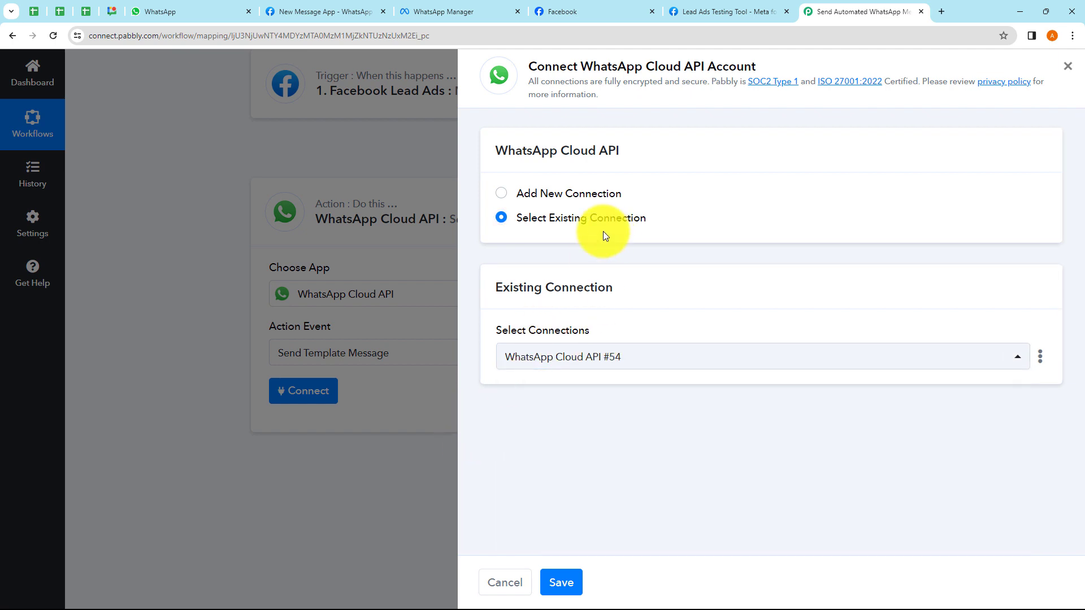
- Start a new WhatsApp Cloud API #55 connection and open the token help link
{"action": "left_click", "coordinate": [497, 195]}
{"action": "scroll", "coordinate": [639, 326], "scroll_direction": "down", "scroll_amount": 1}
{"action": "scroll", "coordinate": [587, 279], "scroll_direction": "down", "scroll_amount": 1}
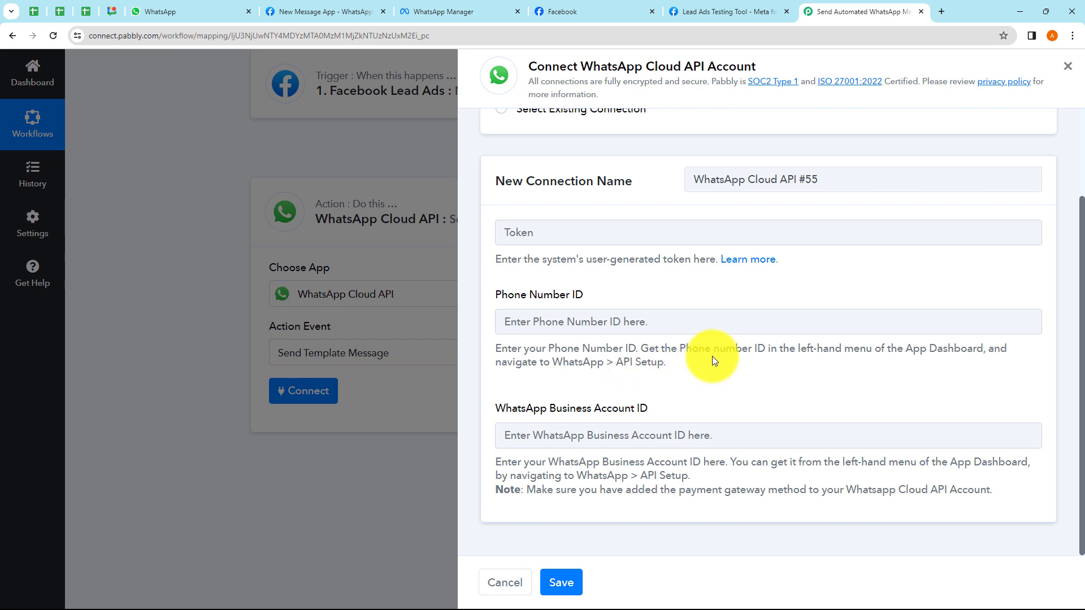
{"action": "left_click", "coordinate": [745, 265]}
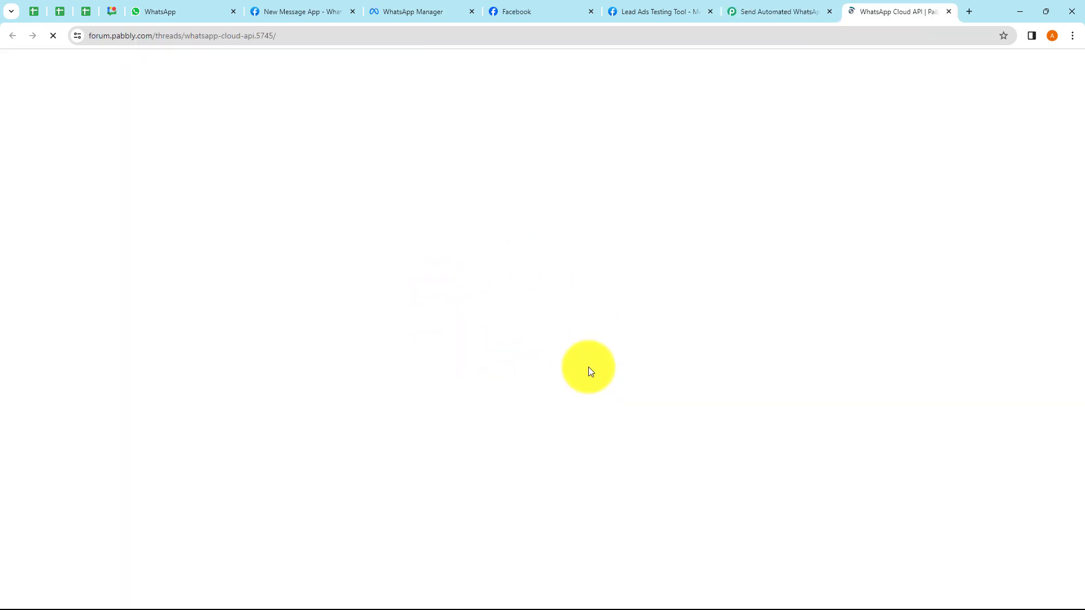
- Browse the WhatsApp Cloud API forum thread's setup guides, then close the forum tab
{"action": "scroll", "coordinate": [503, 366], "scroll_direction": "down", "scroll_amount": 4}
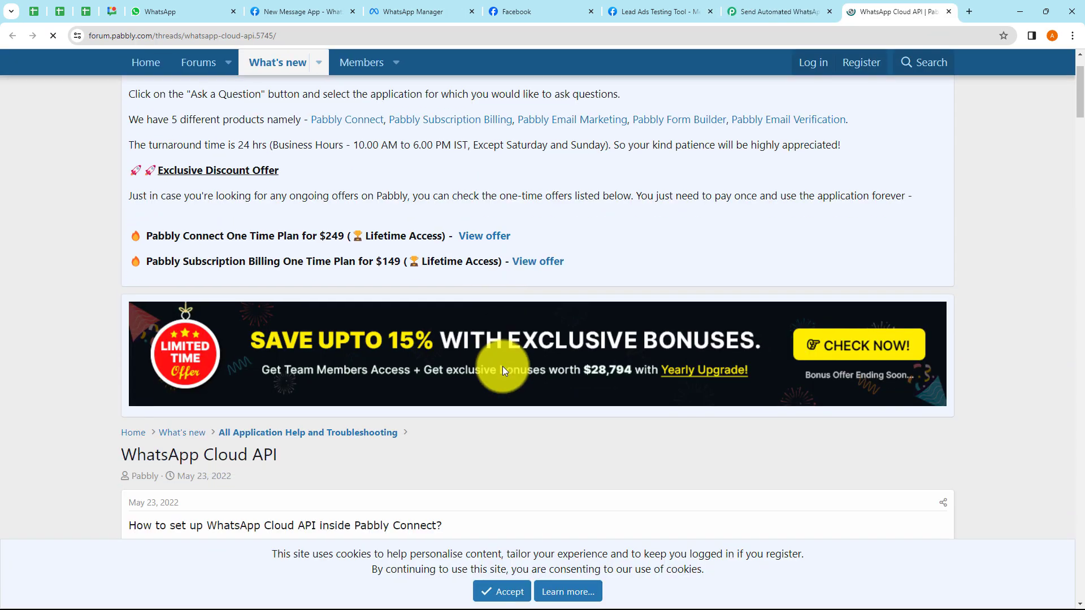
{"action": "scroll", "coordinate": [503, 366], "scroll_direction": "down", "scroll_amount": 4}
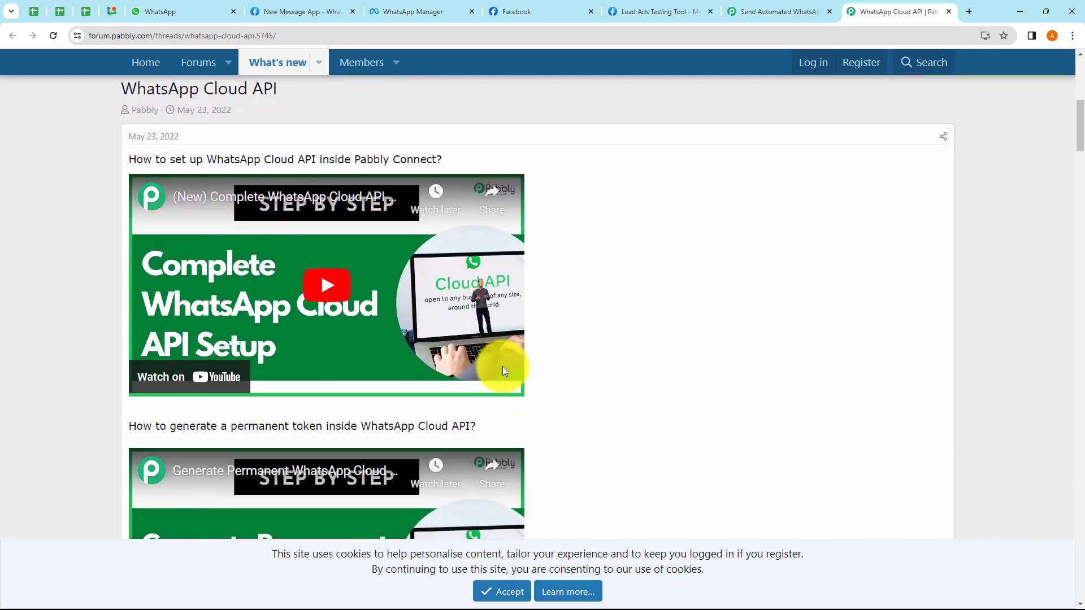
{"action": "scroll", "coordinate": [218, 303], "scroll_direction": "down", "scroll_amount": 1}
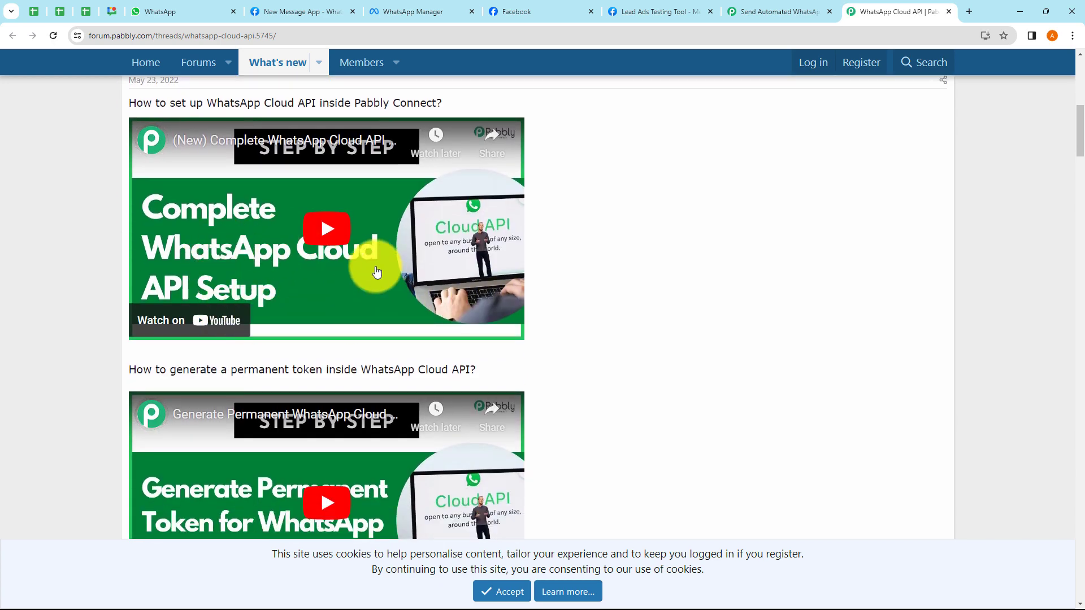
{"action": "scroll", "coordinate": [319, 271], "scroll_direction": "down", "scroll_amount": 1}
{"action": "scroll", "coordinate": [320, 275], "scroll_direction": "down", "scroll_amount": 1}
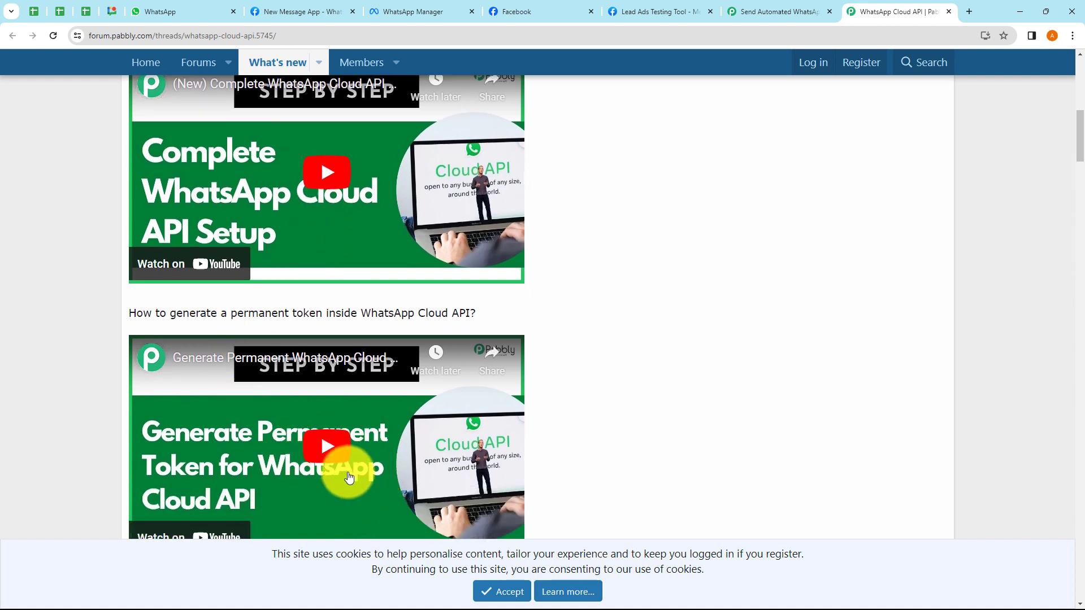
{"action": "scroll", "coordinate": [316, 497], "scroll_direction": "down", "scroll_amount": 1}
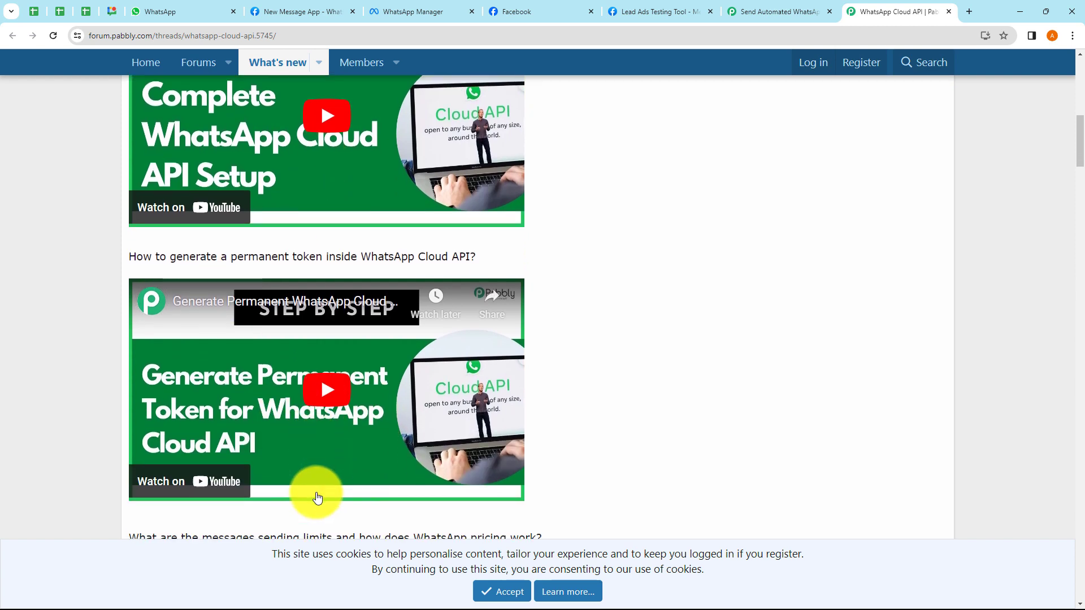
{"action": "scroll", "coordinate": [359, 365], "scroll_direction": "down", "scroll_amount": 1}
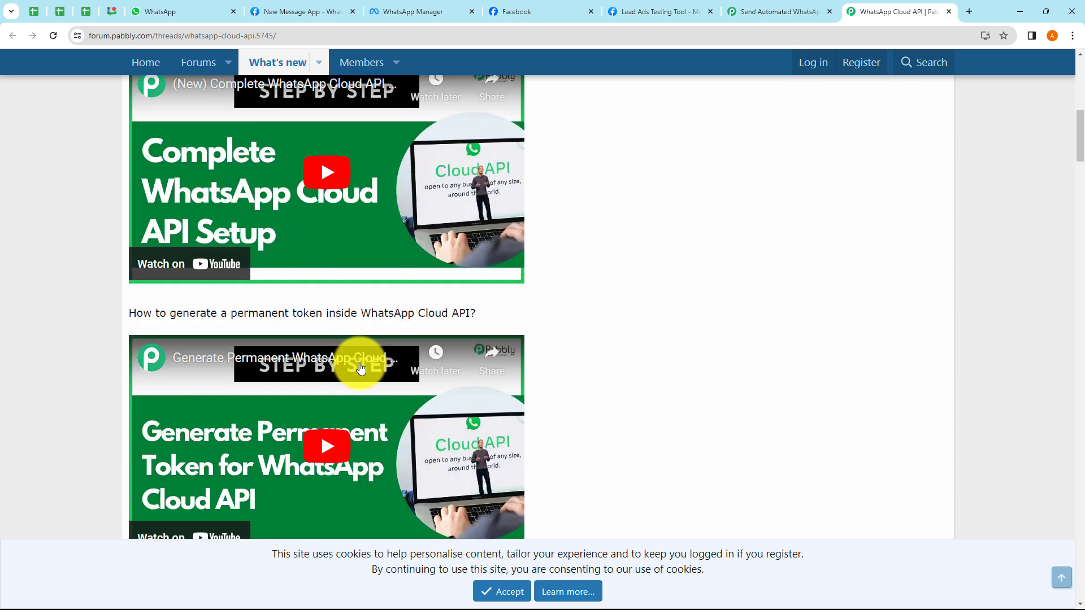
{"action": "scroll", "coordinate": [361, 368], "scroll_direction": "down", "scroll_amount": 7}
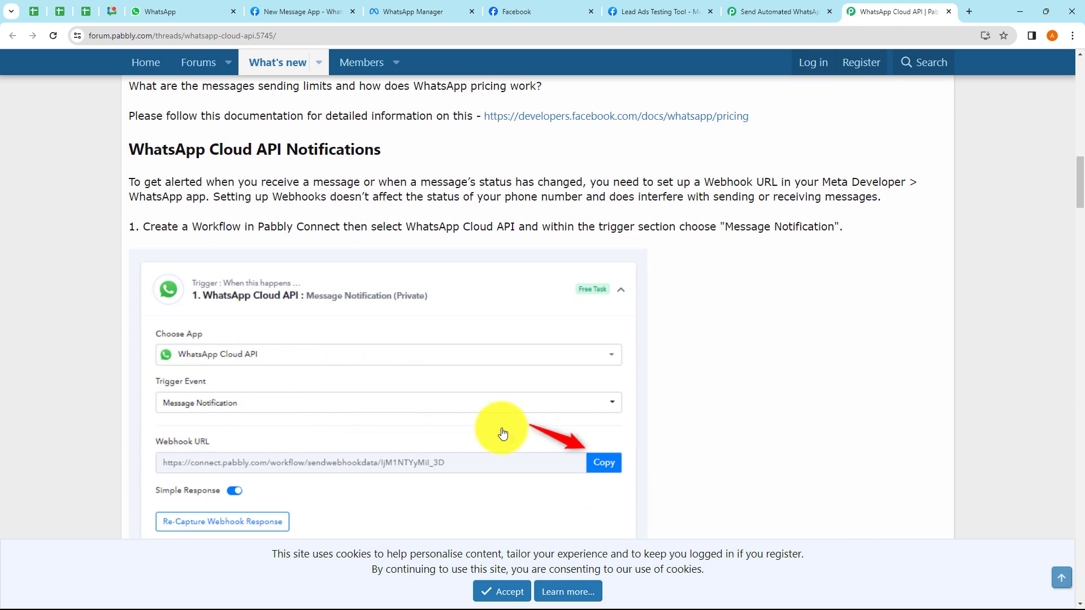
{"action": "left_click", "coordinate": [949, 12]}
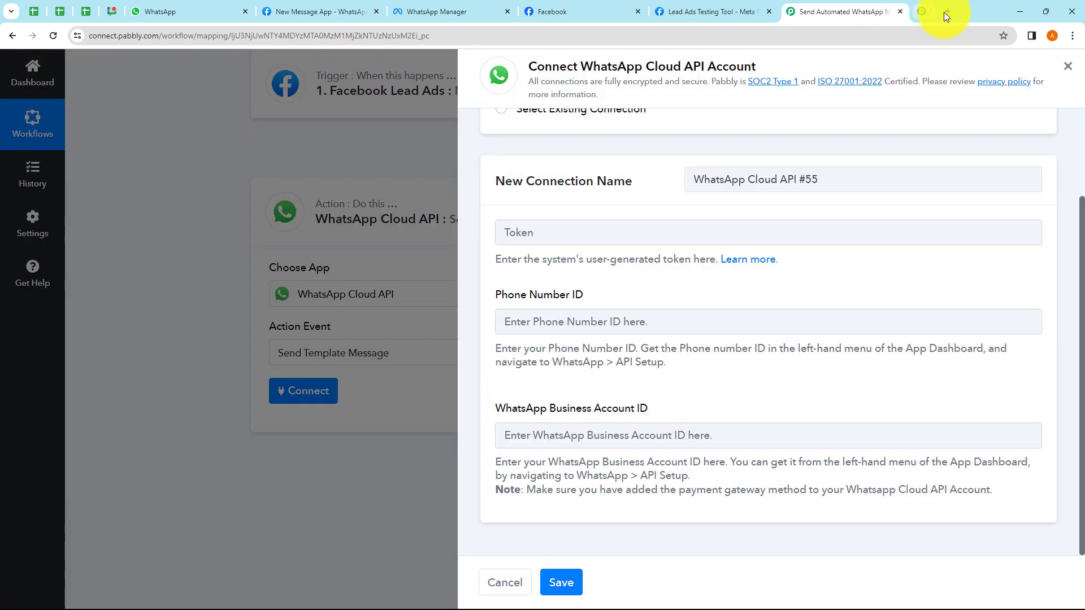
- Paste the temporary access token from Meta's API Setup page into the Token field
{"action": "left_click", "coordinate": [341, 14]}
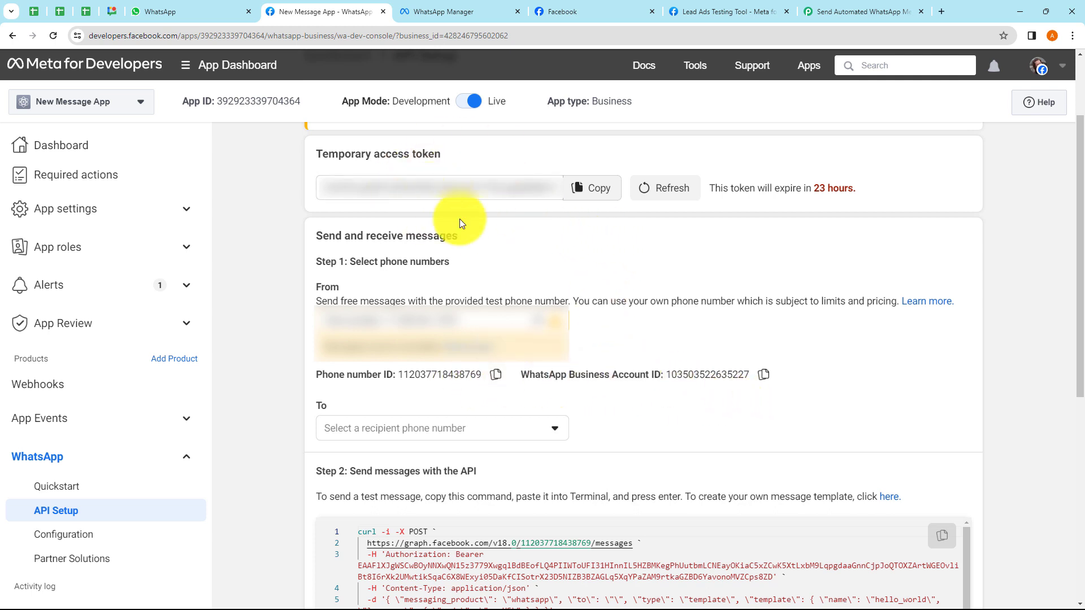
{"action": "left_click", "coordinate": [587, 188]}
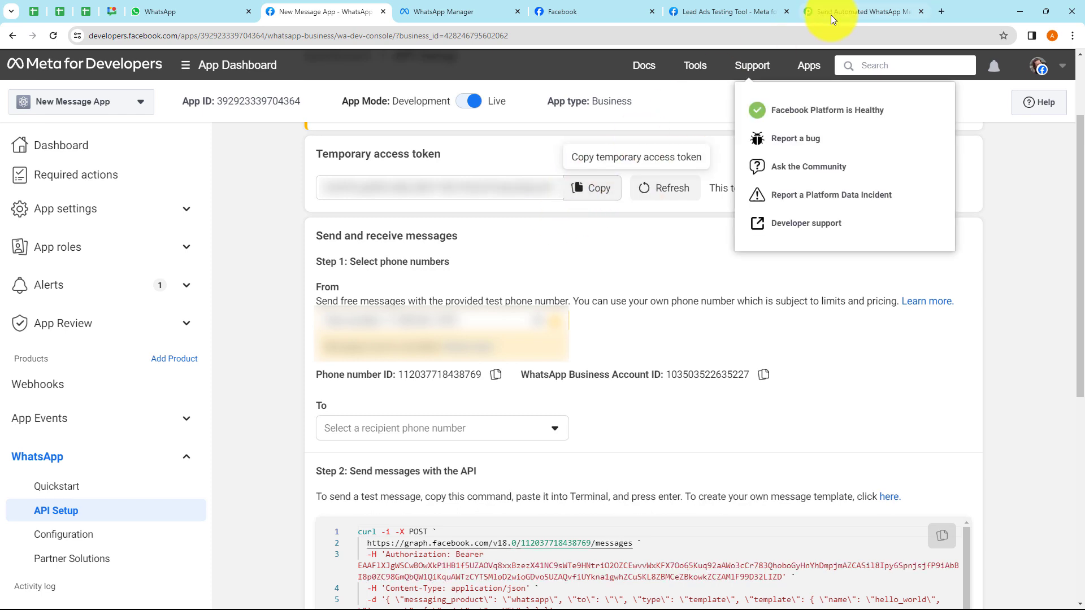
{"action": "left_click", "coordinate": [833, 11]}
{"action": "left_click", "coordinate": [570, 223]}
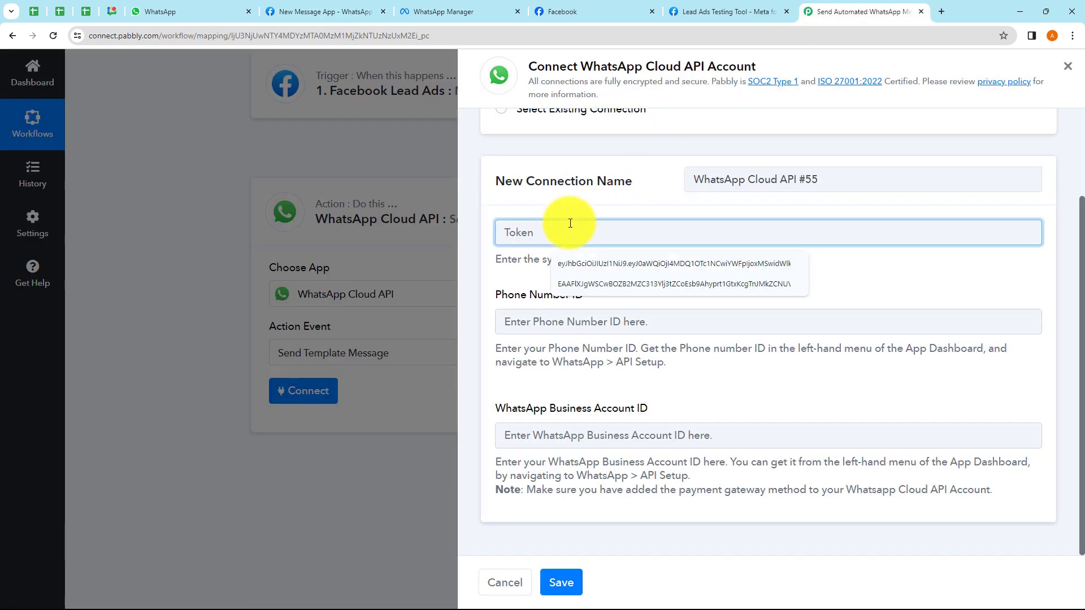
{"action": "key", "text": "ctrl+v"}
- Fill in the Phone Number ID copied from the Meta API Setup page
{"action": "left_click", "coordinate": [558, 311]}
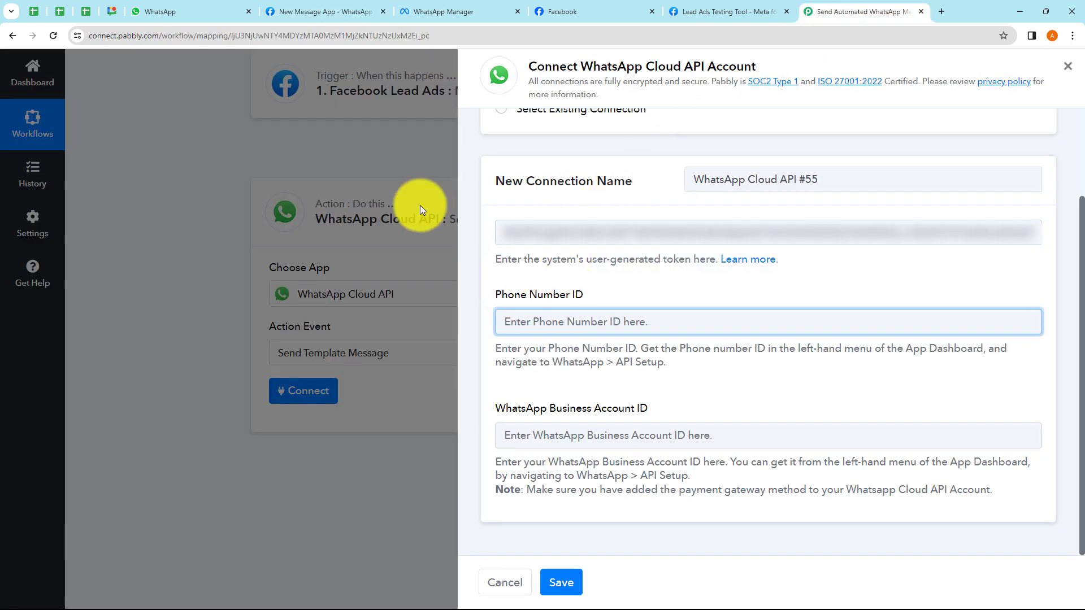
{"action": "left_click", "coordinate": [351, 9]}
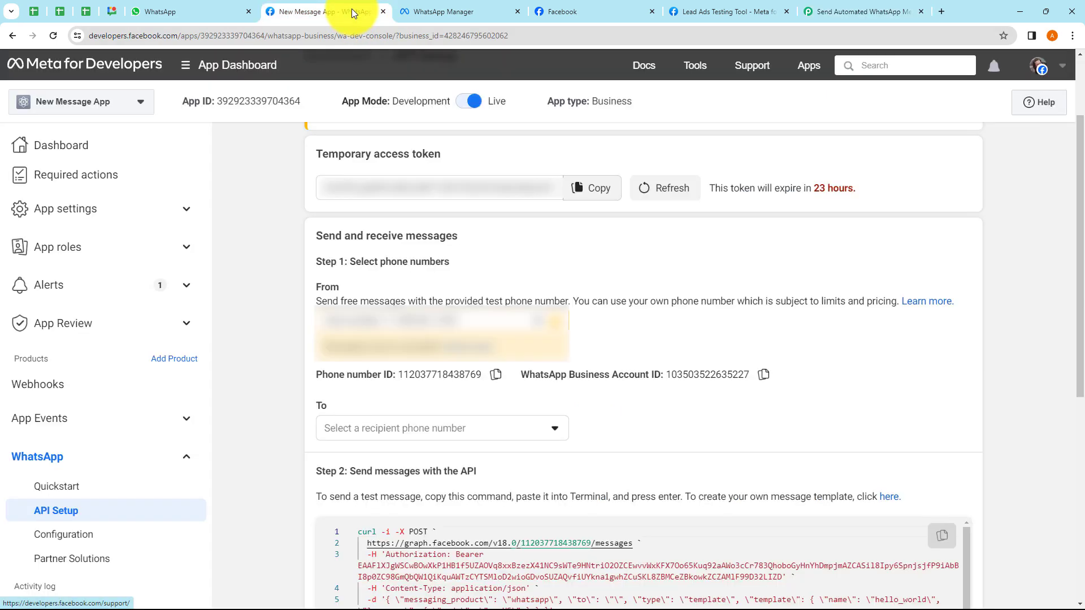
{"action": "left_click", "coordinate": [505, 378]}
{"action": "left_click", "coordinate": [823, 13]}
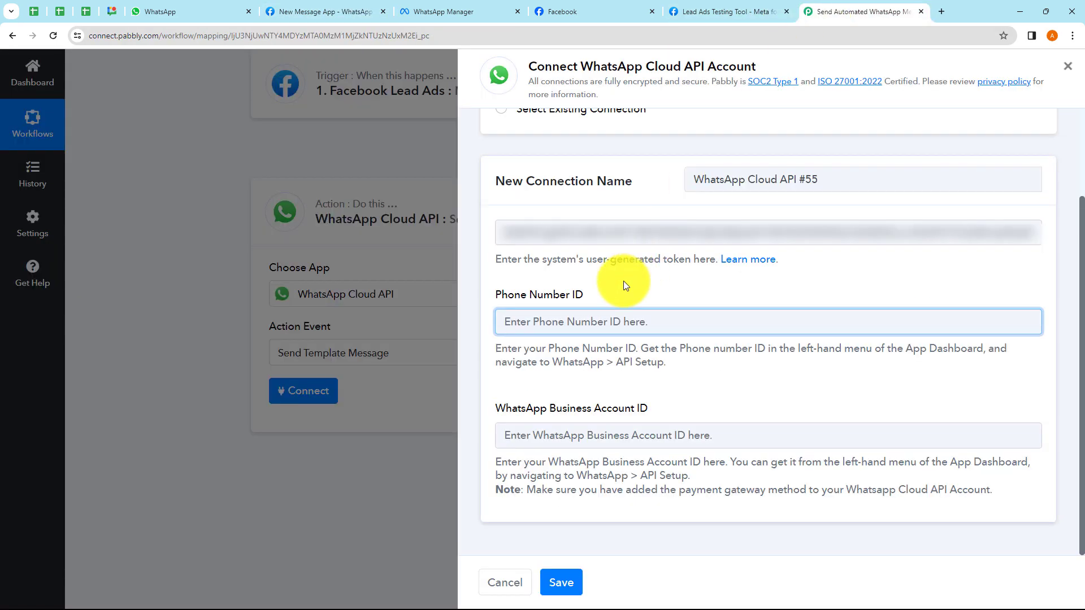
{"action": "key", "text": "ctrl+v"}
- Fill in the WhatsApp Business Account ID and save the #55 connection
{"action": "left_click", "coordinate": [552, 436]}
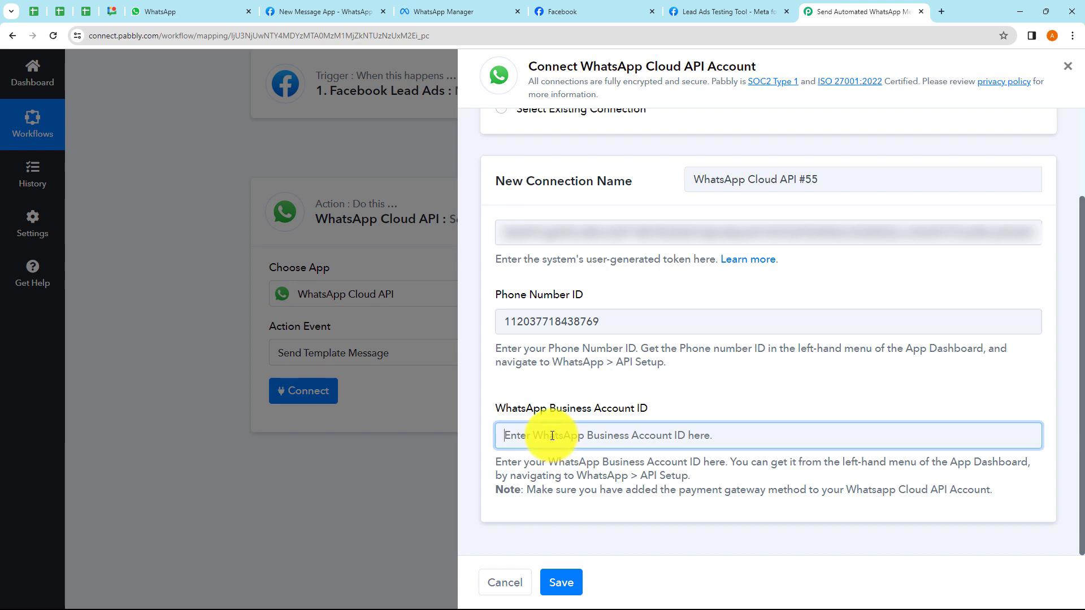
{"action": "left_click", "coordinate": [286, 12]}
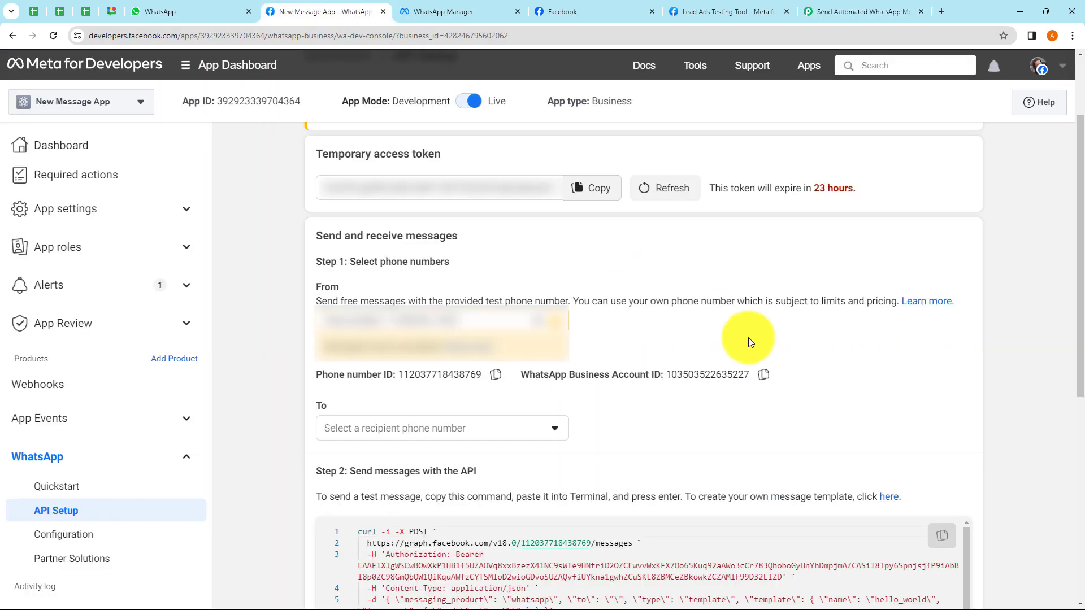
{"action": "left_click", "coordinate": [763, 375]}
{"action": "left_click", "coordinate": [837, 13]}
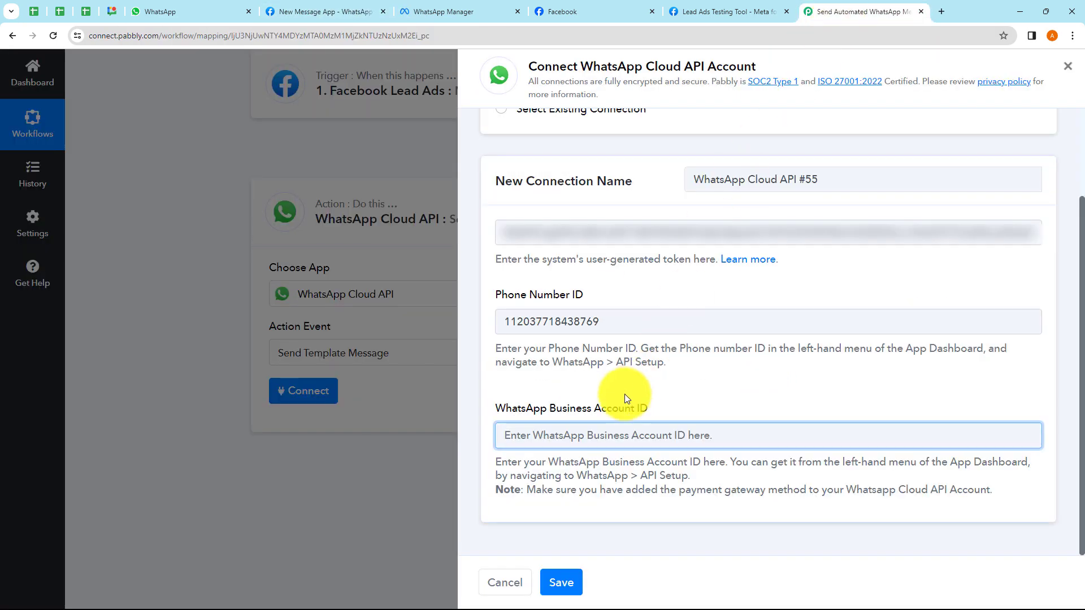
{"action": "key", "text": "ctrl+v"}
{"action": "left_click", "coordinate": [686, 394]}
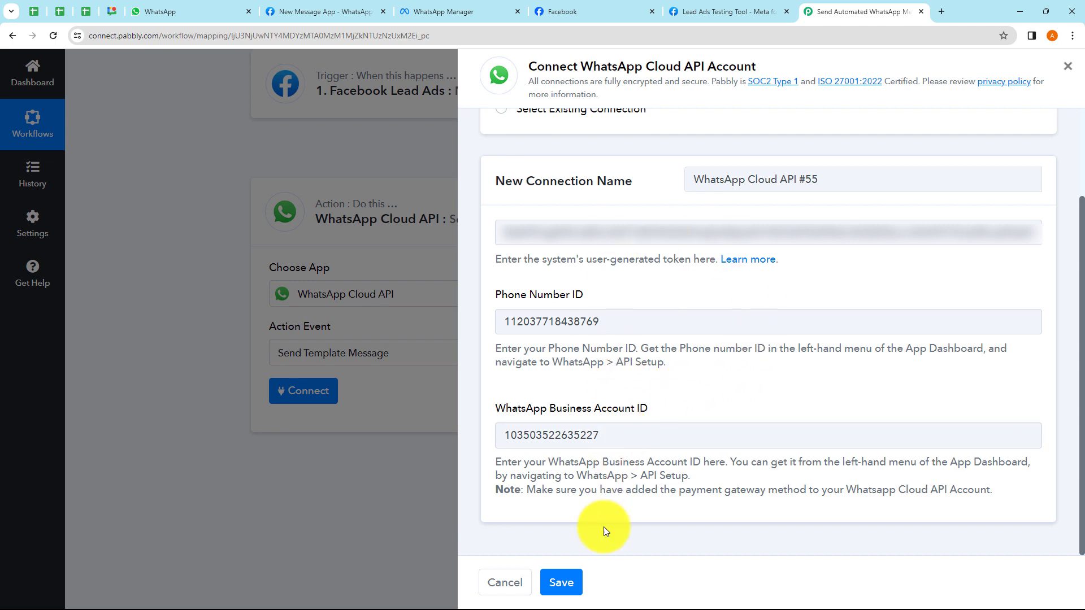
{"action": "left_click", "coordinate": [562, 582]}
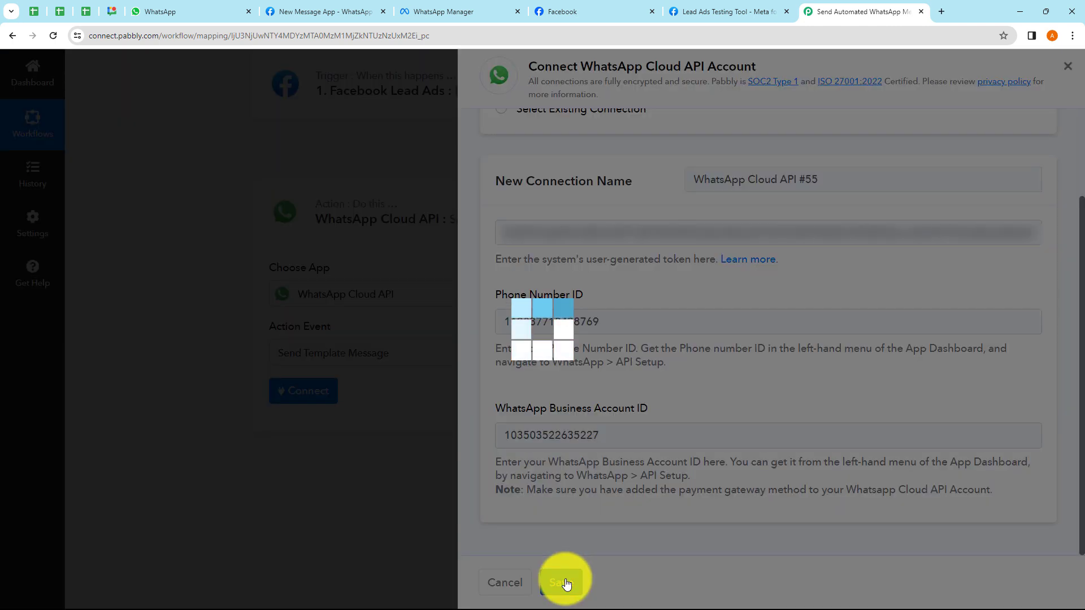
- Compare the Template Name list with the templates shown in WhatsApp Manager
{"action": "scroll", "coordinate": [476, 424], "scroll_direction": "down", "scroll_amount": 2}
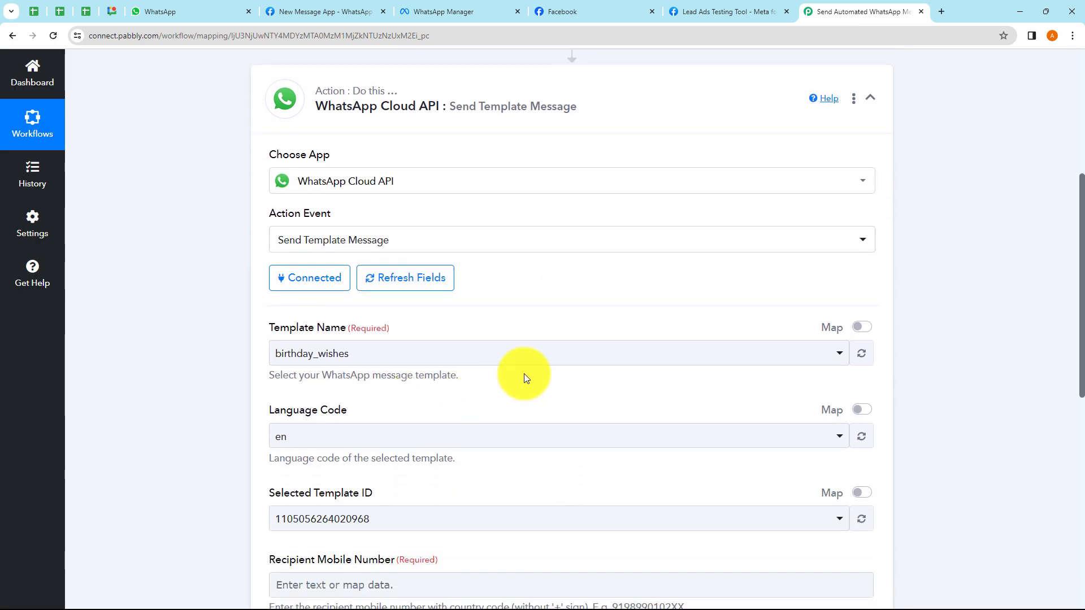
{"action": "scroll", "coordinate": [448, 351], "scroll_direction": "down", "scroll_amount": 1}
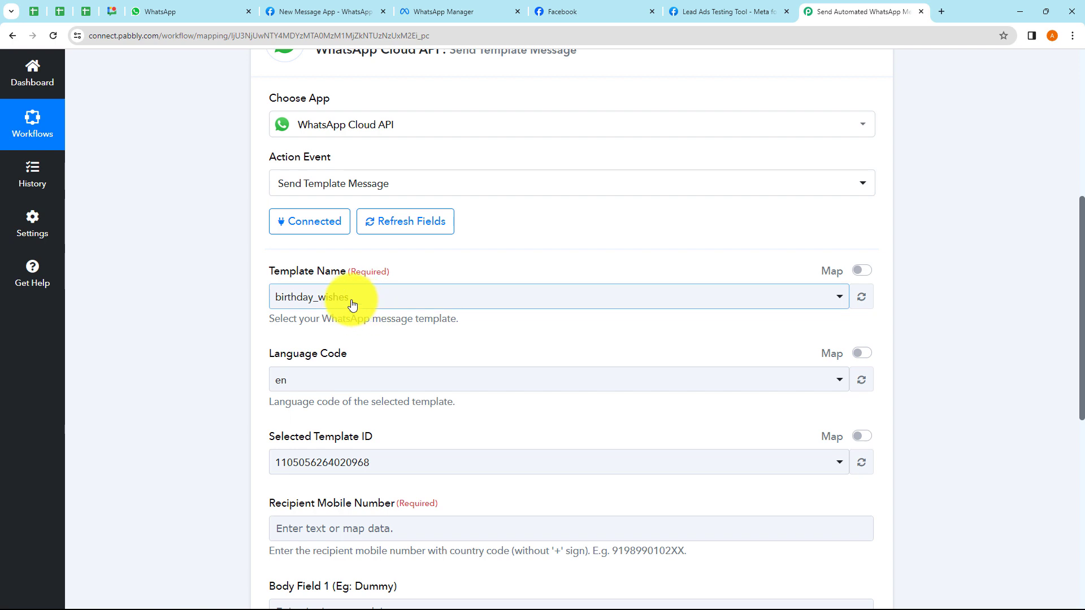
{"action": "scroll", "coordinate": [317, 367], "scroll_direction": "down", "scroll_amount": 2}
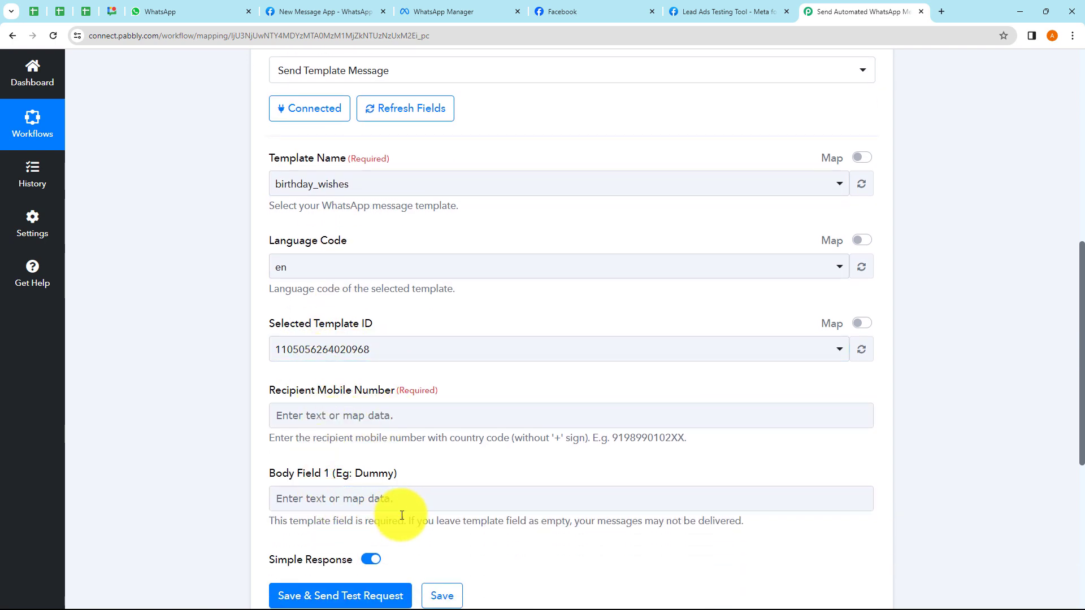
{"action": "left_click", "coordinate": [359, 186]}
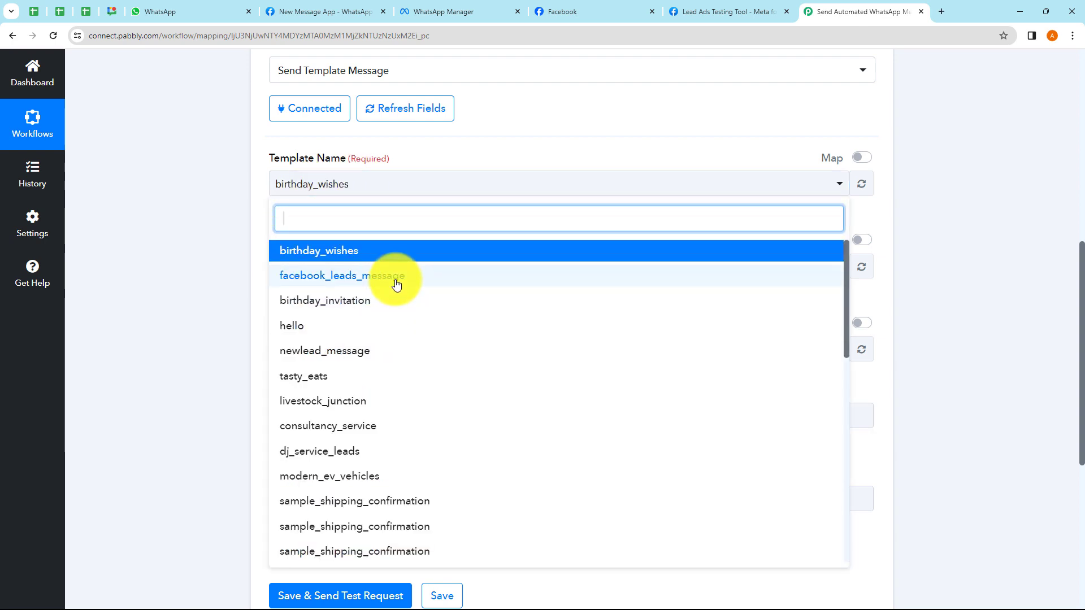
{"action": "left_click", "coordinate": [233, 277]}
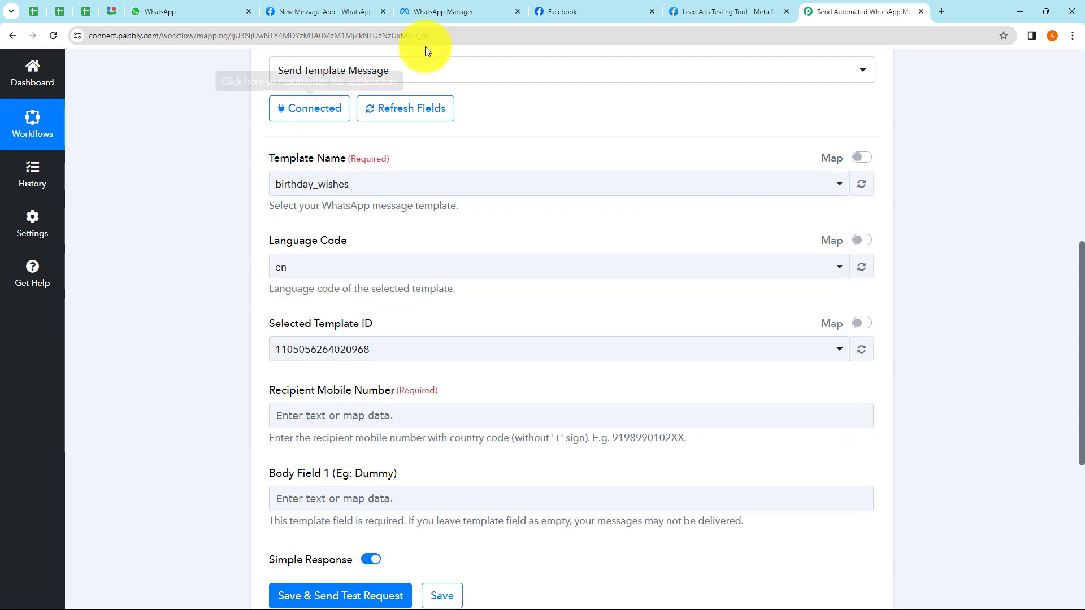
{"action": "left_click", "coordinate": [438, 10]}
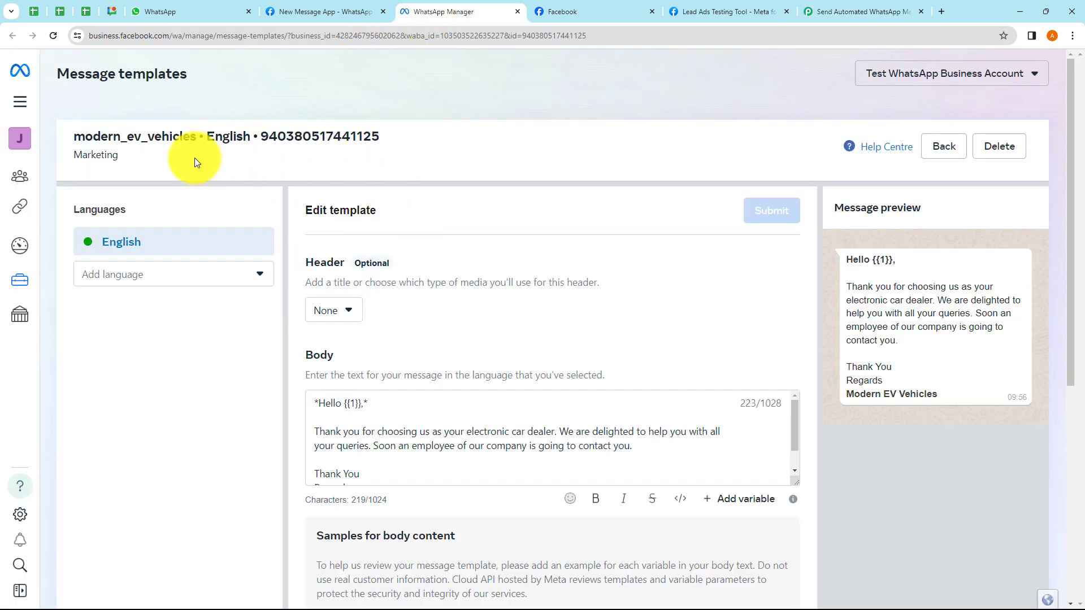
{"action": "left_click", "coordinate": [827, 14]}
{"action": "left_click", "coordinate": [357, 182]}
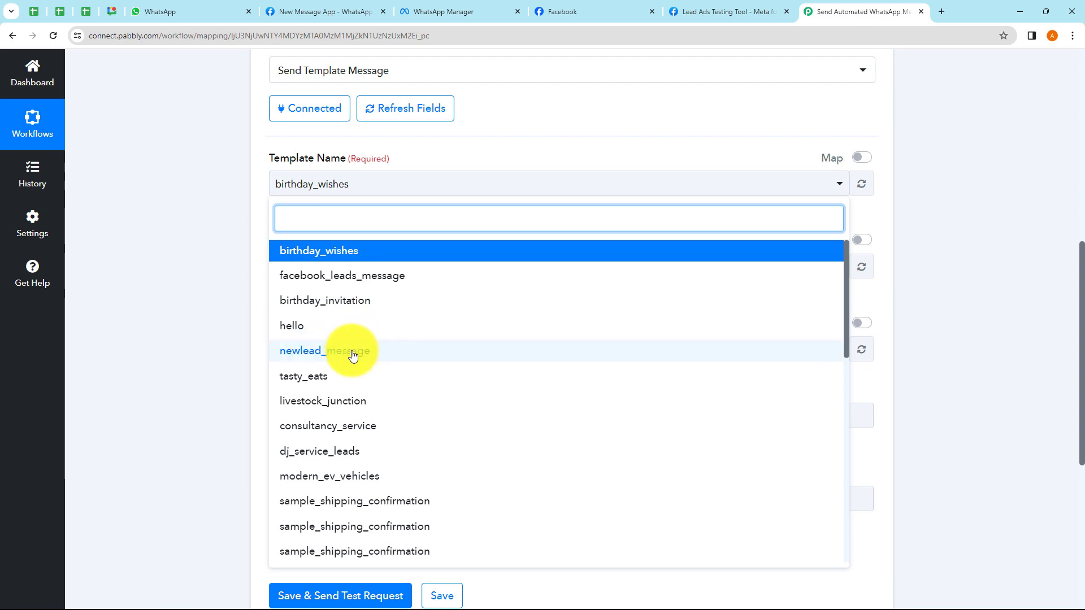
{"action": "scroll", "coordinate": [359, 431], "scroll_direction": "down", "scroll_amount": 1}
{"action": "left_click", "coordinate": [339, 428]}
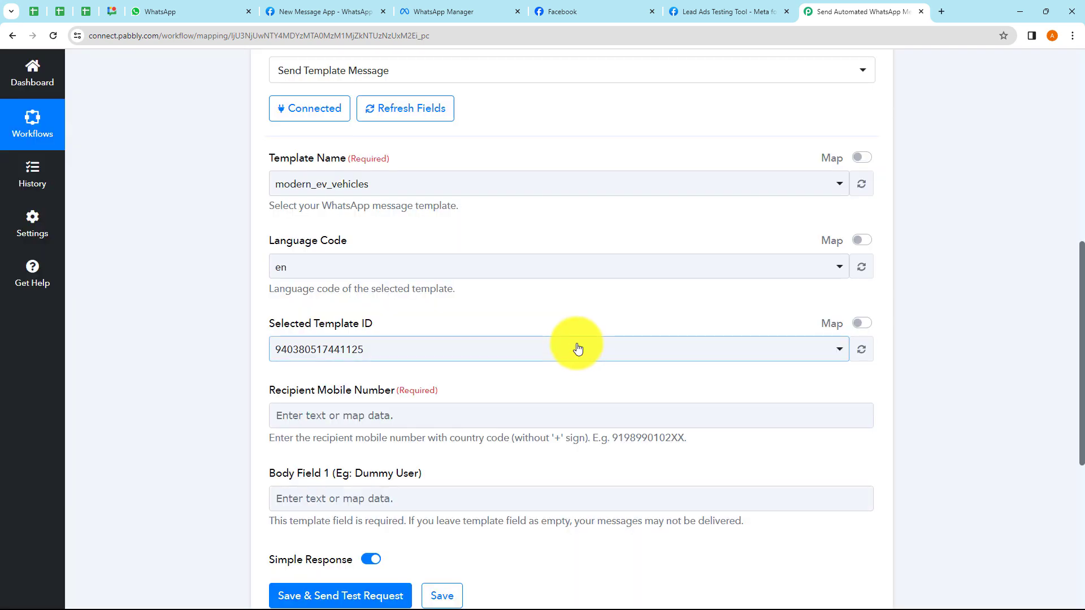
{"action": "left_click", "coordinate": [418, 187]}
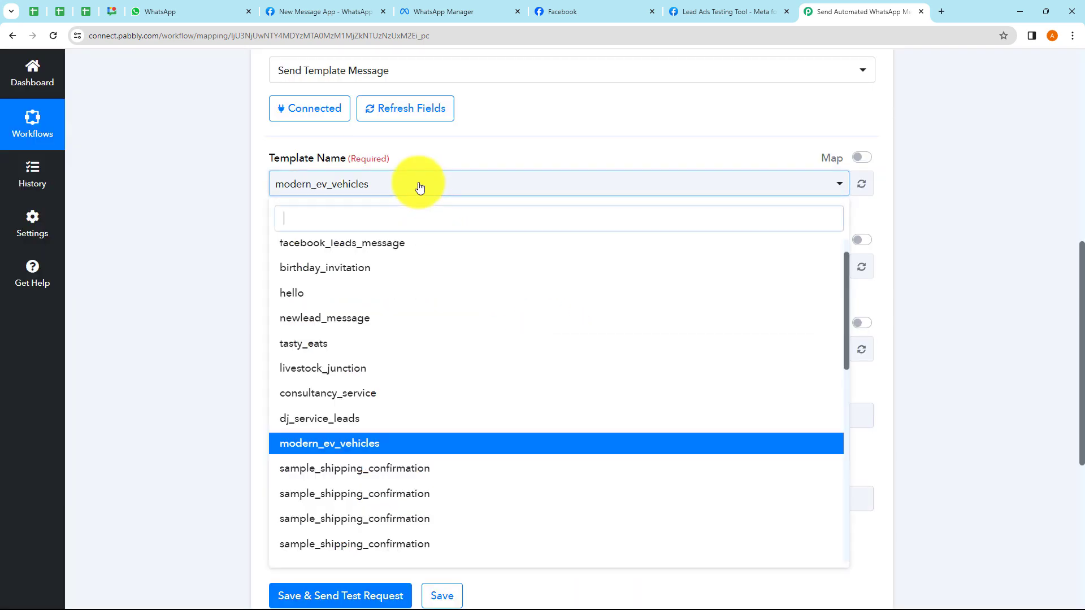
{"action": "left_click", "coordinate": [137, 290]}
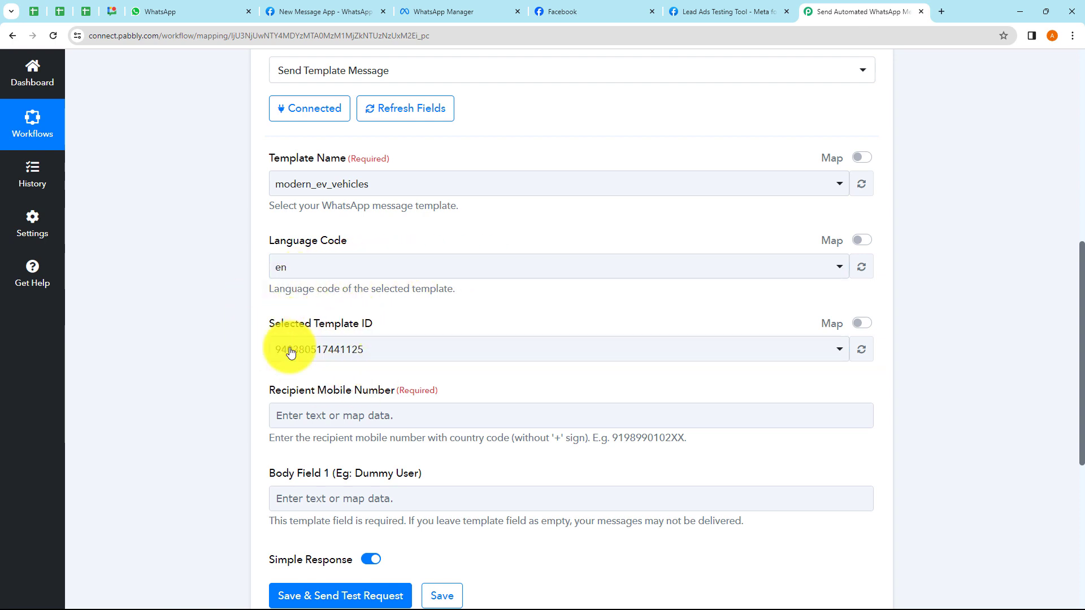
{"action": "scroll", "coordinate": [399, 356], "scroll_direction": "down", "scroll_amount": 2}
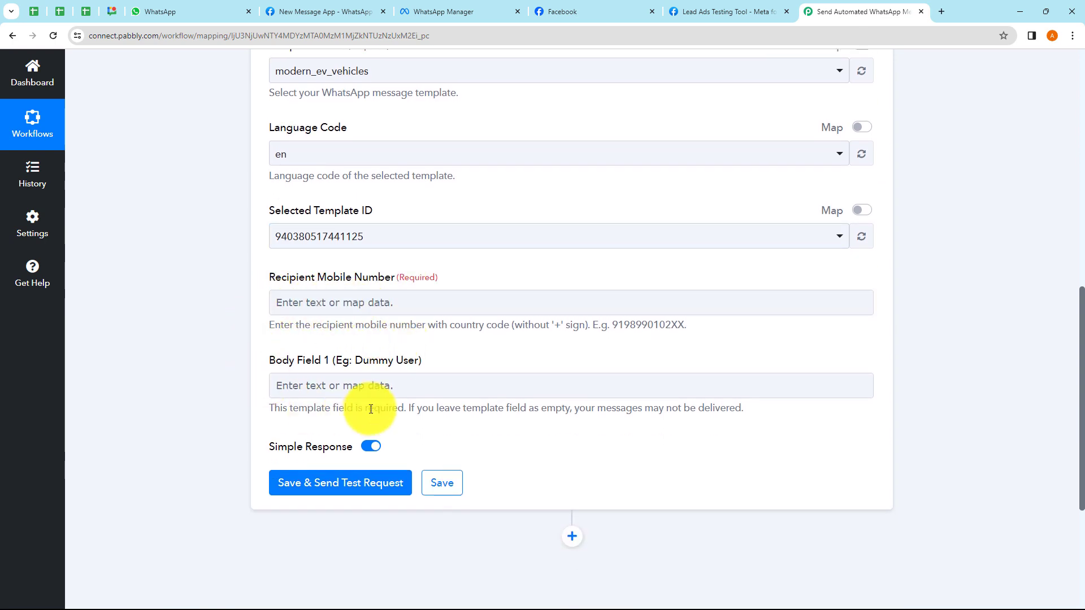
- Map Recipient Mobile Number to the Facebook lead's Res4 Phone Number
{"action": "left_click", "coordinate": [320, 306]}
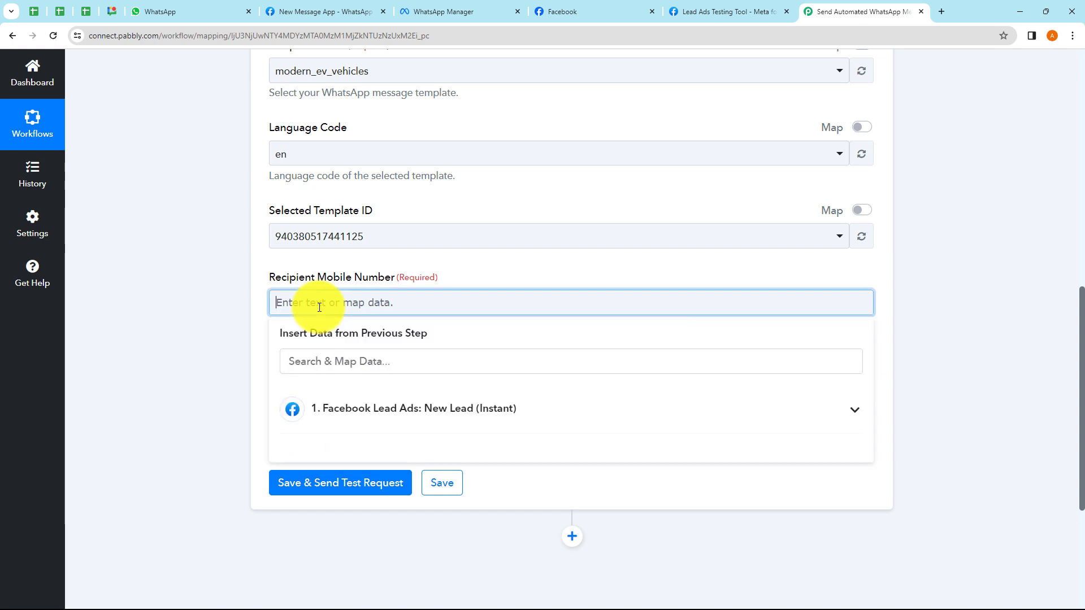
{"action": "left_click", "coordinate": [353, 420]}
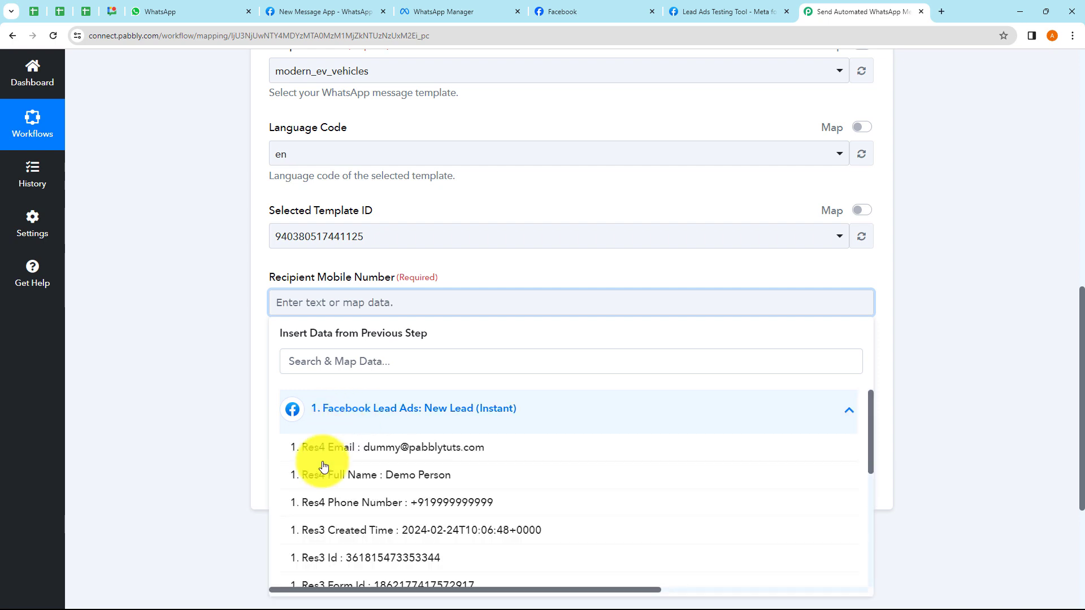
{"action": "left_click", "coordinate": [363, 509]}
{"action": "left_click", "coordinate": [235, 343]}
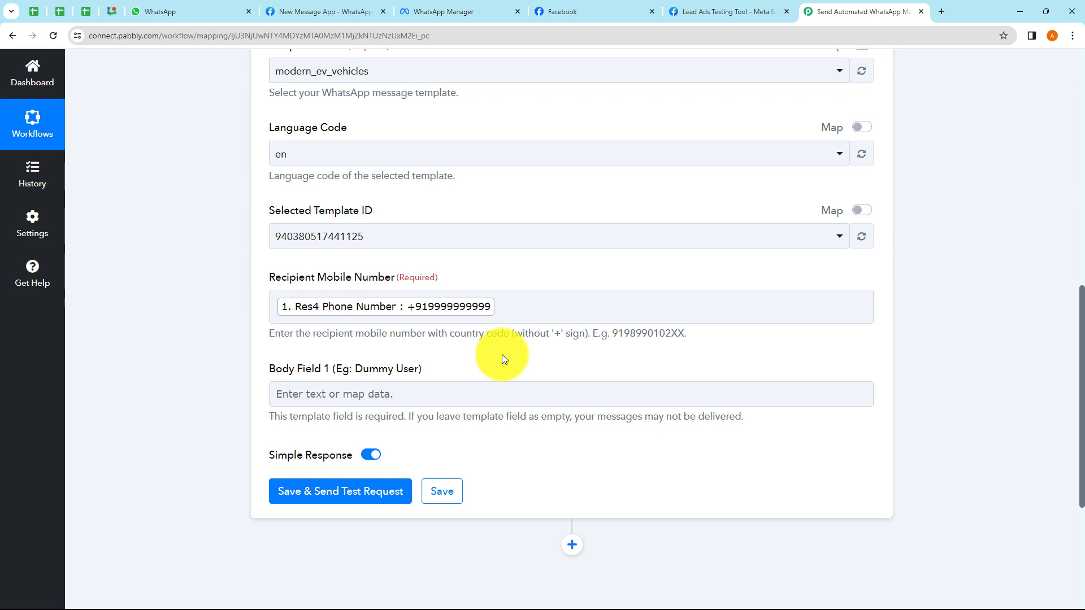
- Recheck the recipient and Body Field 1 data pickers, then view the template in WhatsApp Manager
{"action": "left_click", "coordinate": [500, 306]}
{"action": "left_click", "coordinate": [417, 415]}
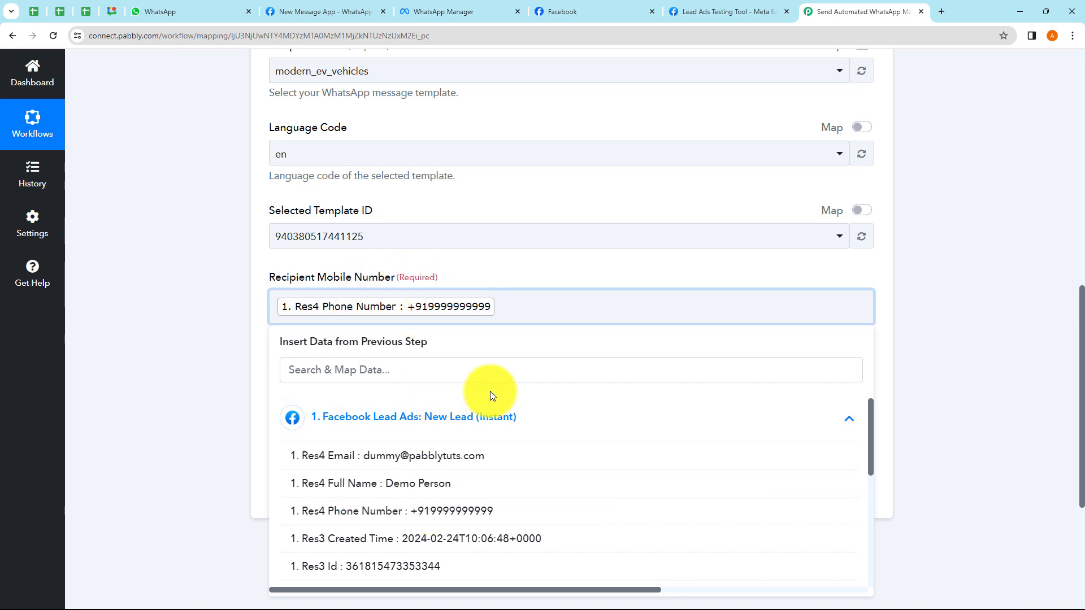
{"action": "left_click", "coordinate": [236, 359]}
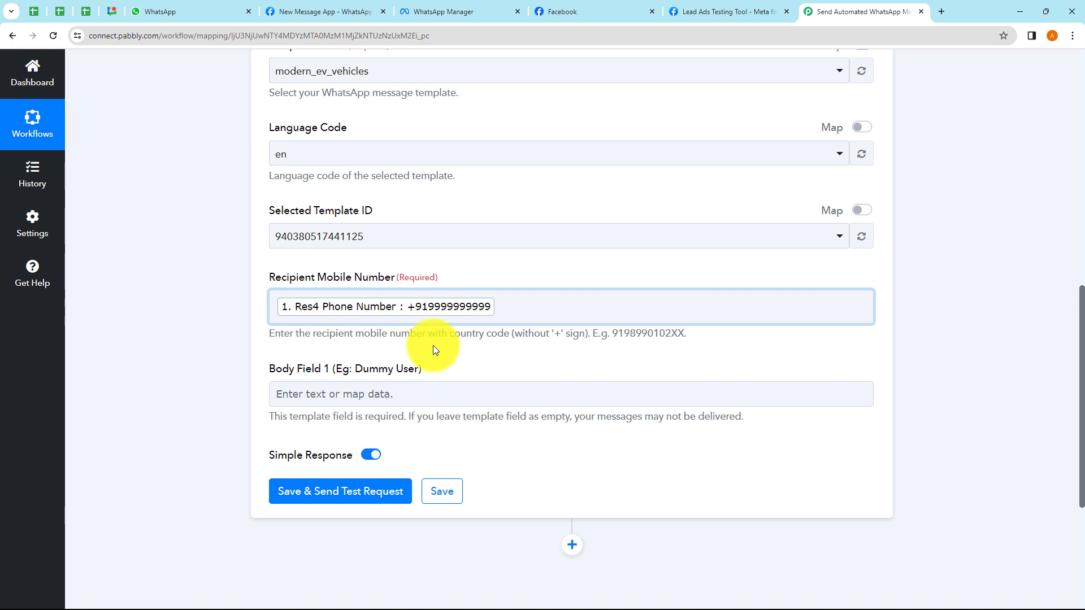
{"action": "scroll", "coordinate": [433, 344], "scroll_direction": "down", "scroll_amount": 1}
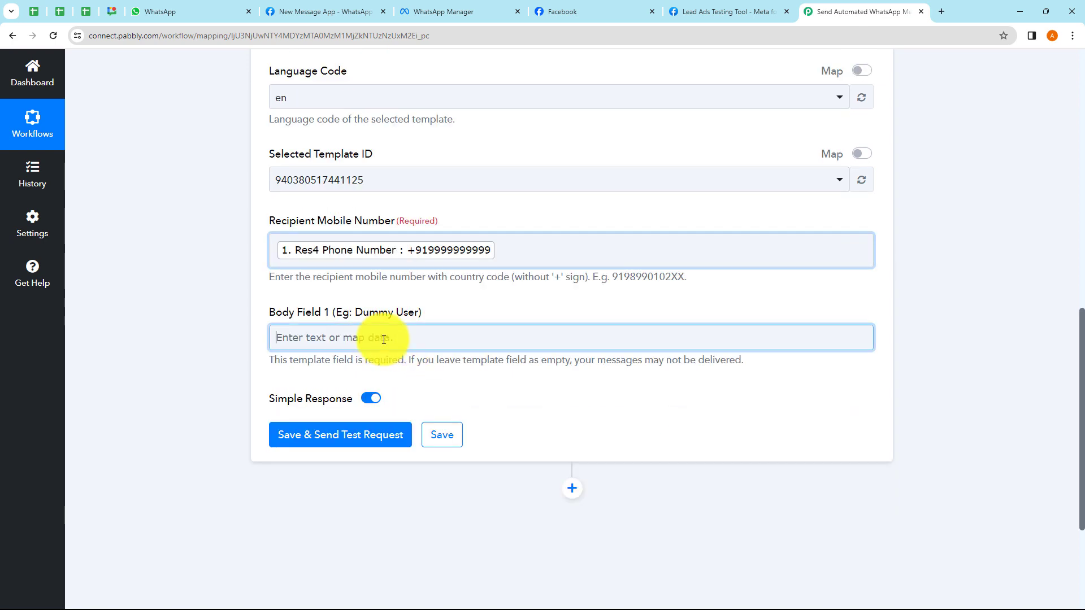
{"action": "left_click", "coordinate": [379, 337]}
{"action": "left_click", "coordinate": [226, 344]}
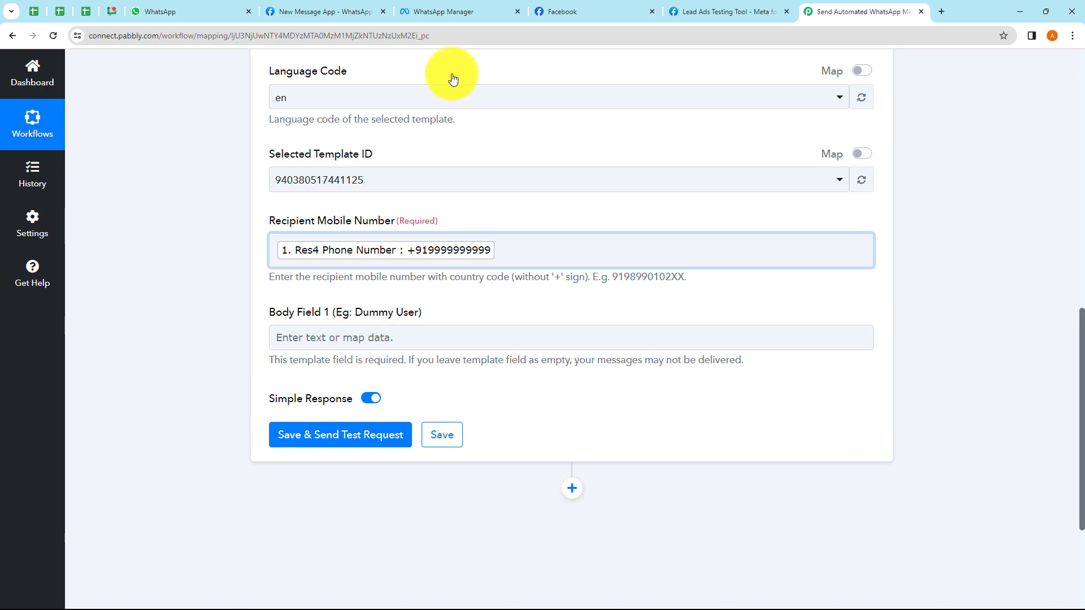
{"action": "left_click", "coordinate": [445, 13]}
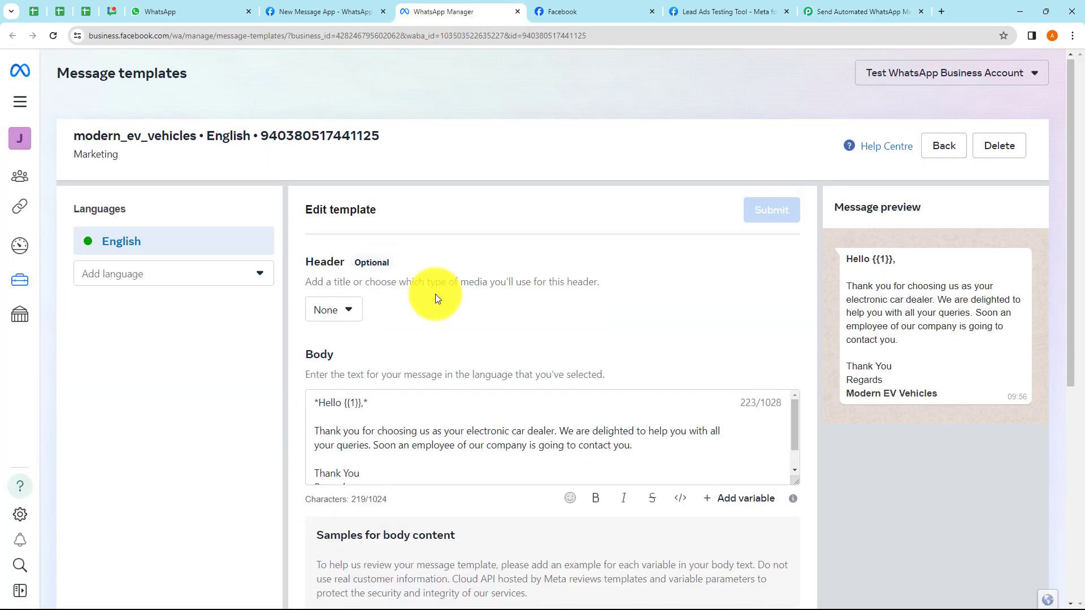
{"action": "scroll", "coordinate": [435, 294], "scroll_direction": "down", "scroll_amount": 1}
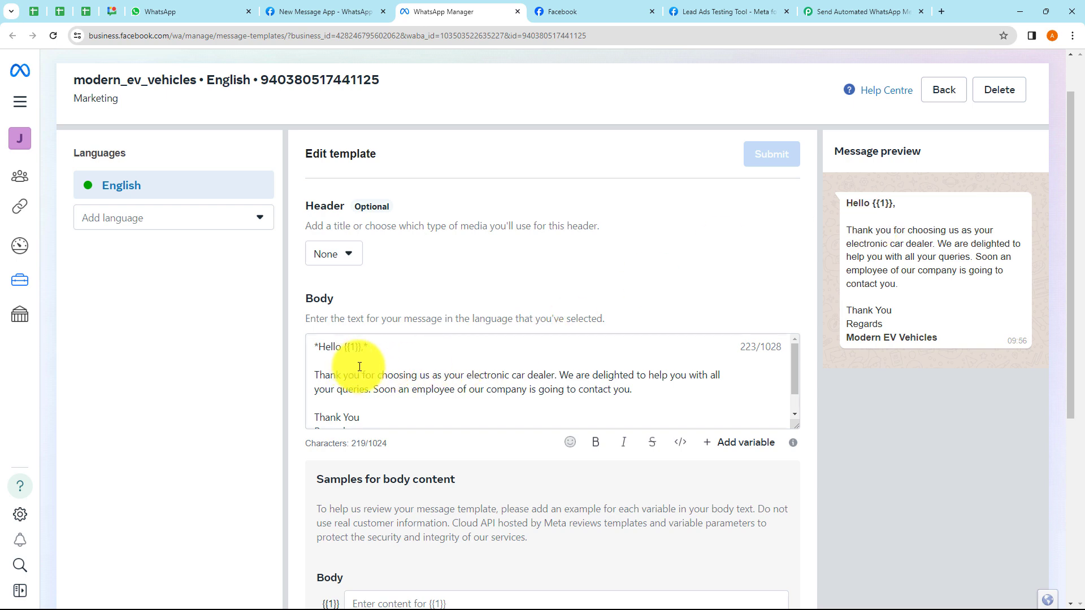
{"action": "left_click", "coordinate": [320, 351]}
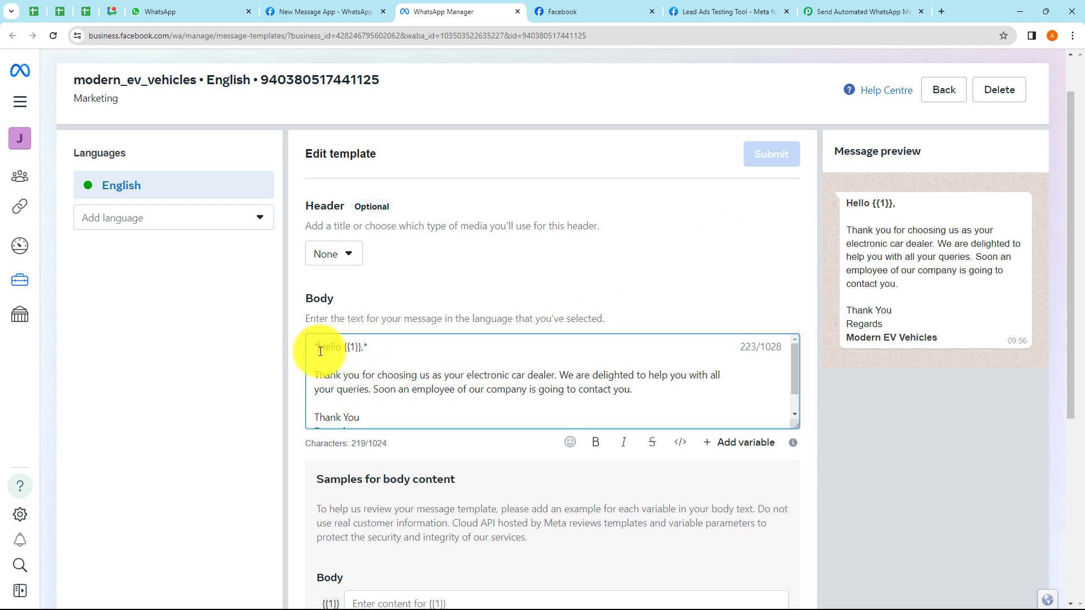
{"action": "left_click_drag", "start_coordinate": [320, 351], "coordinate": [387, 424]}
{"action": "left_click", "coordinate": [395, 387]}
{"action": "scroll", "coordinate": [389, 373], "scroll_direction": "up", "scroll_amount": 1}
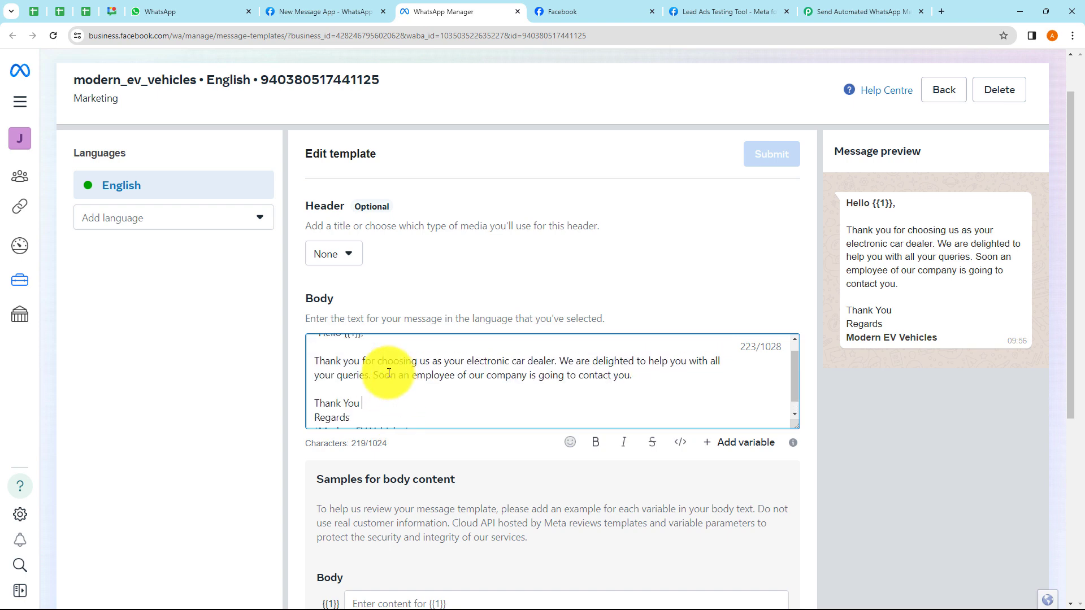
{"action": "scroll", "coordinate": [389, 371], "scroll_direction": "up", "scroll_amount": 1}
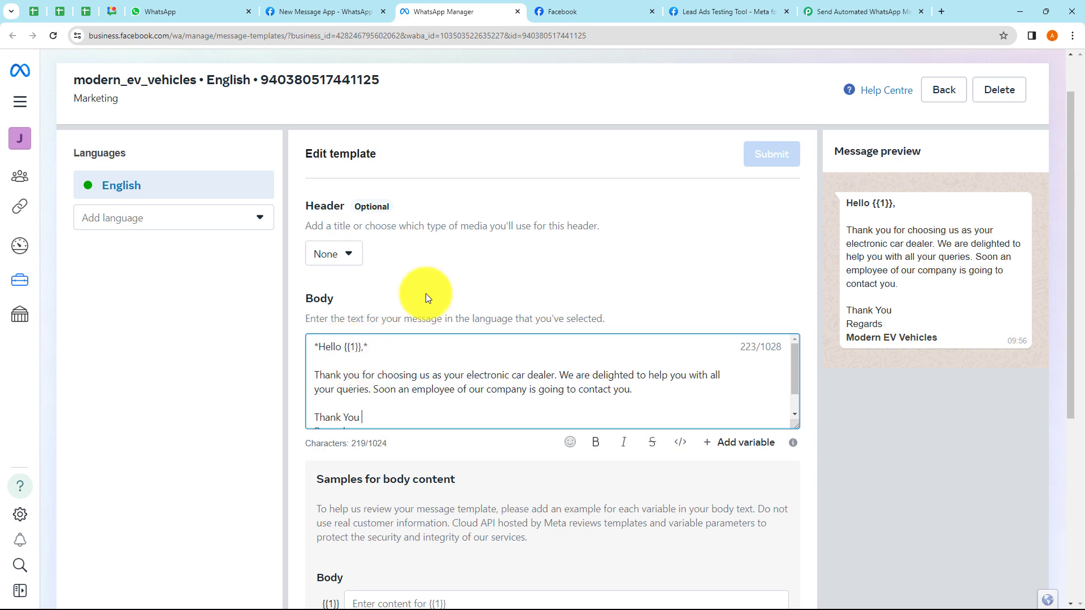
{"action": "left_click", "coordinate": [822, 12]}
- Map Body Field 1 to the Facebook lead's Res4 Full Name
{"action": "left_click", "coordinate": [364, 334]}
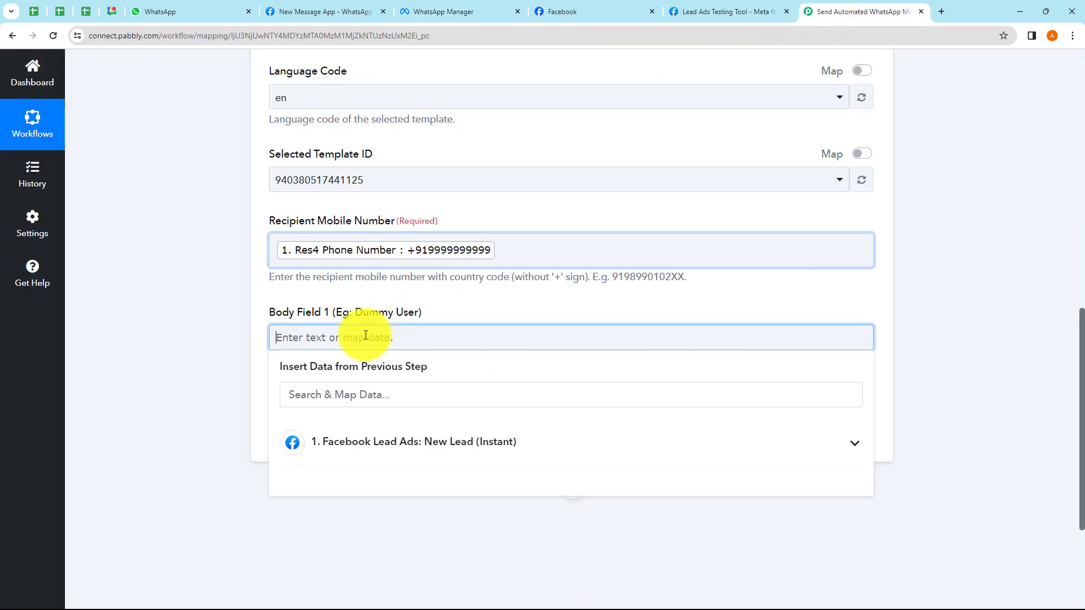
{"action": "left_click", "coordinate": [365, 465]}
{"action": "left_click", "coordinate": [380, 506]}
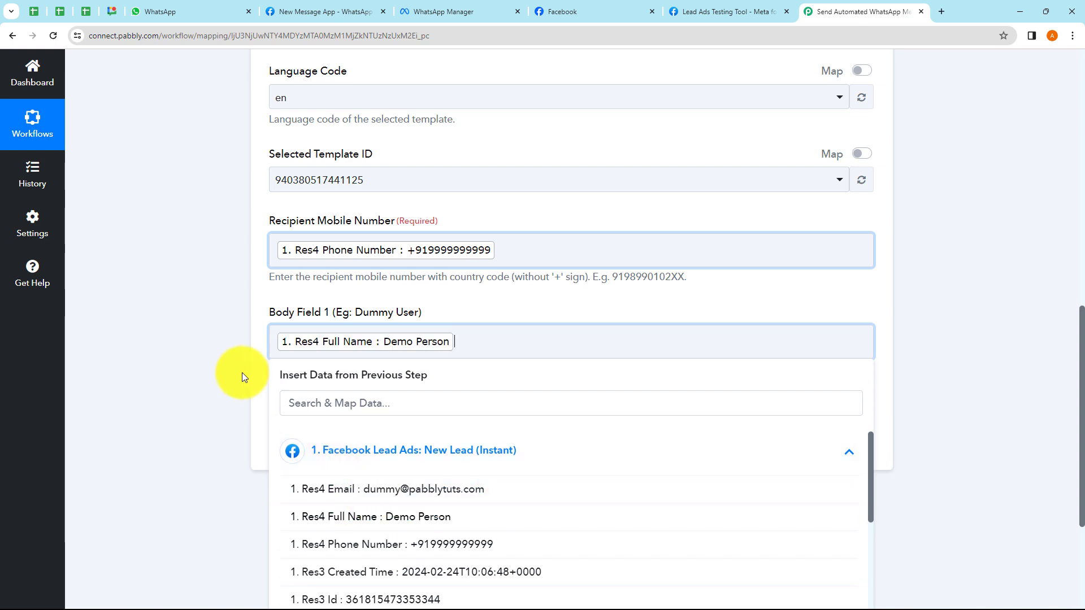
{"action": "left_click", "coordinate": [242, 372]}
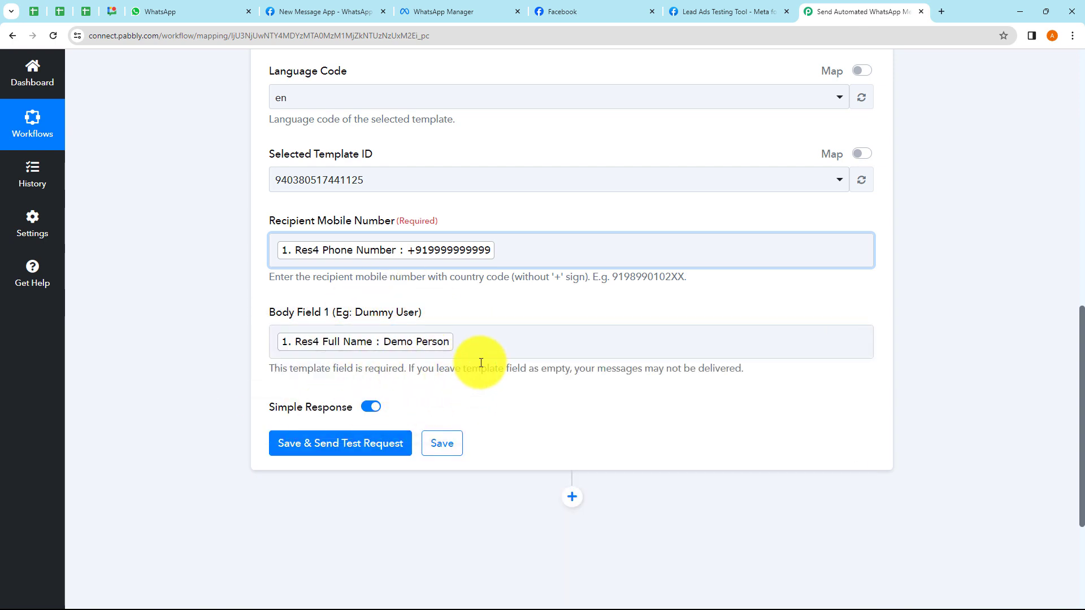
- Compare the WhatsApp Manager template editor with the Pabbly form, then go to Meta's API Setup page
{"action": "left_click", "coordinate": [466, 6]}
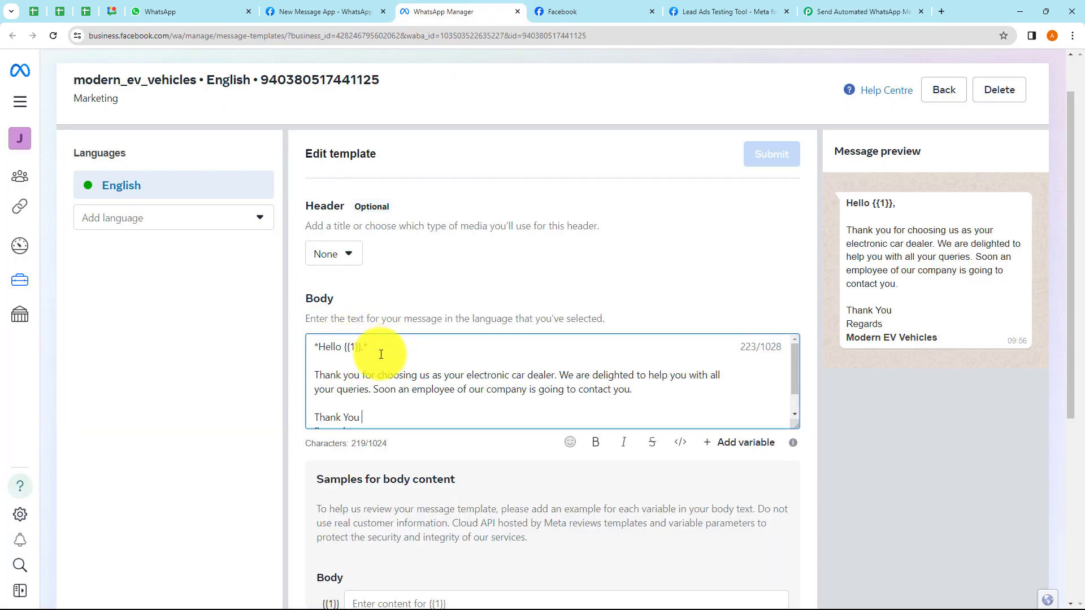
{"action": "left_click", "coordinate": [868, 12]}
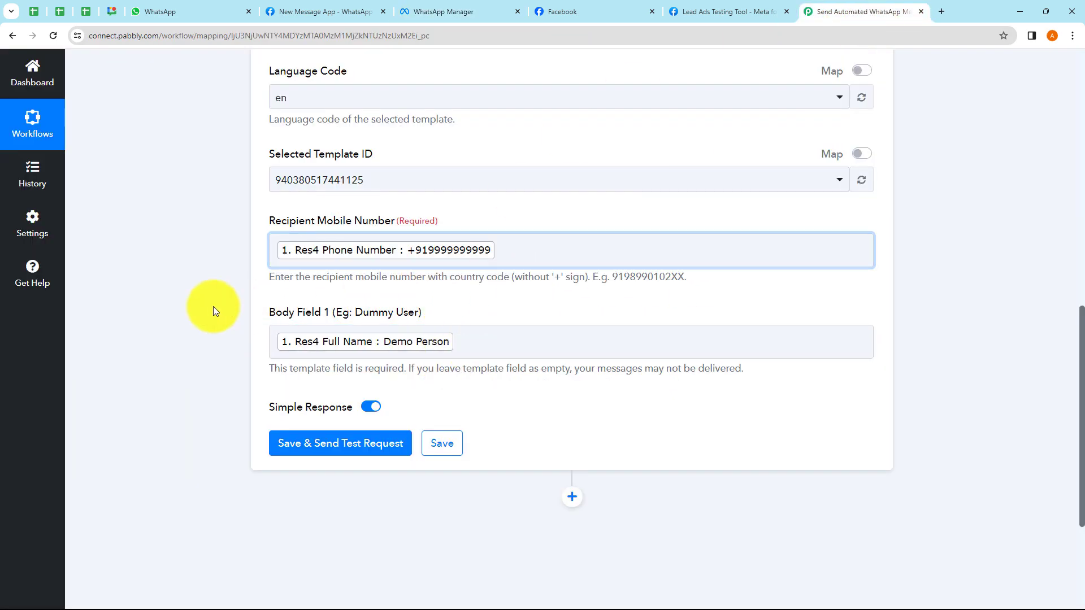
{"action": "left_click", "coordinate": [450, 15]}
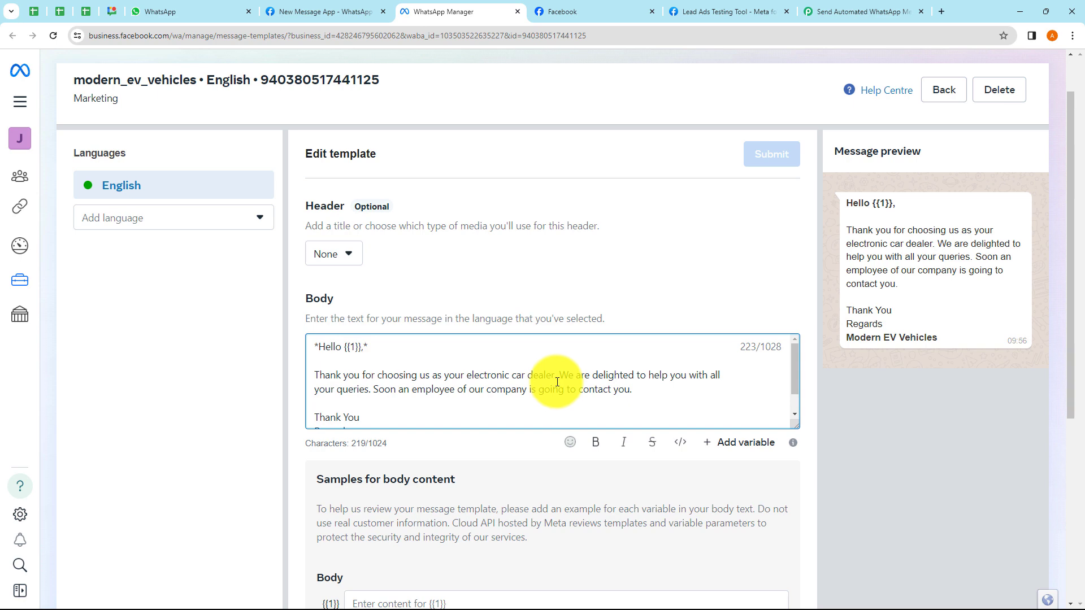
{"action": "left_click", "coordinate": [306, 14]}
- Open the template list from API Setup and start a new template, then close that tab and return to Pabbly
{"action": "left_click", "coordinate": [891, 498]}
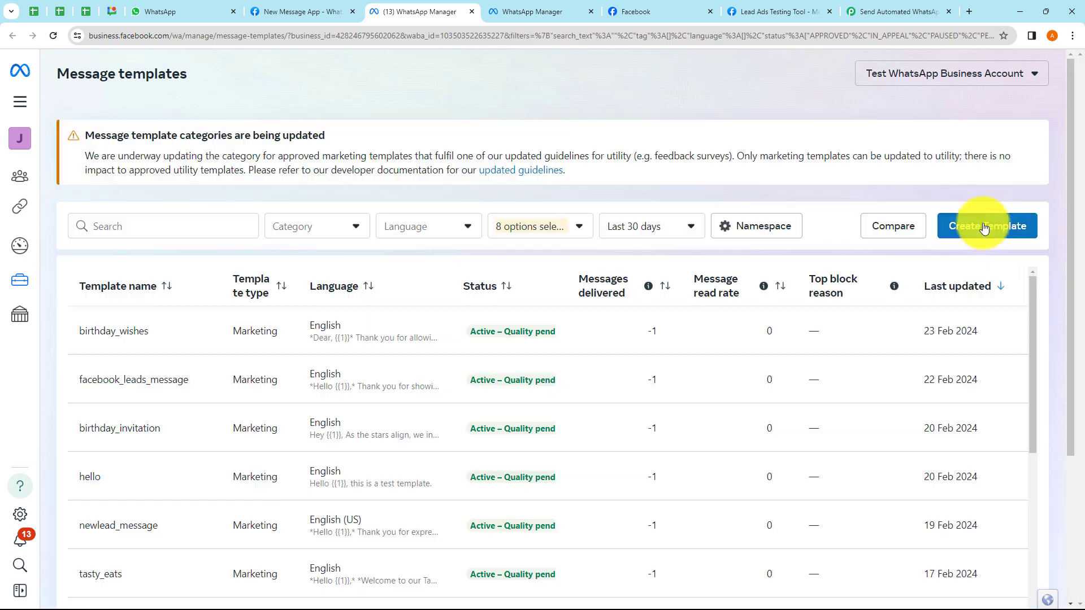
{"action": "left_click", "coordinate": [985, 236]}
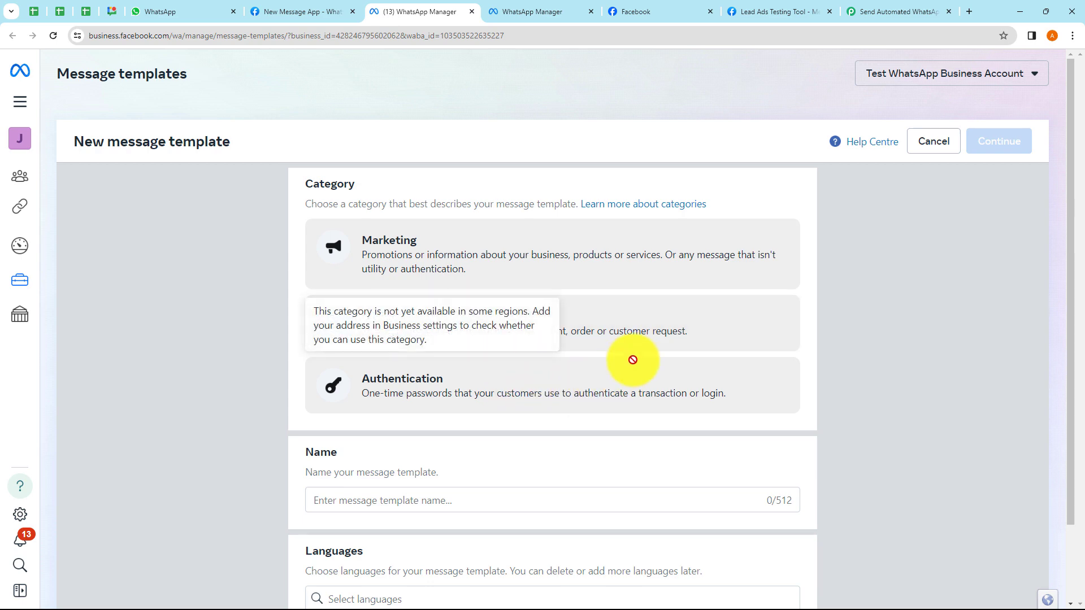
{"action": "left_click", "coordinate": [472, 12]}
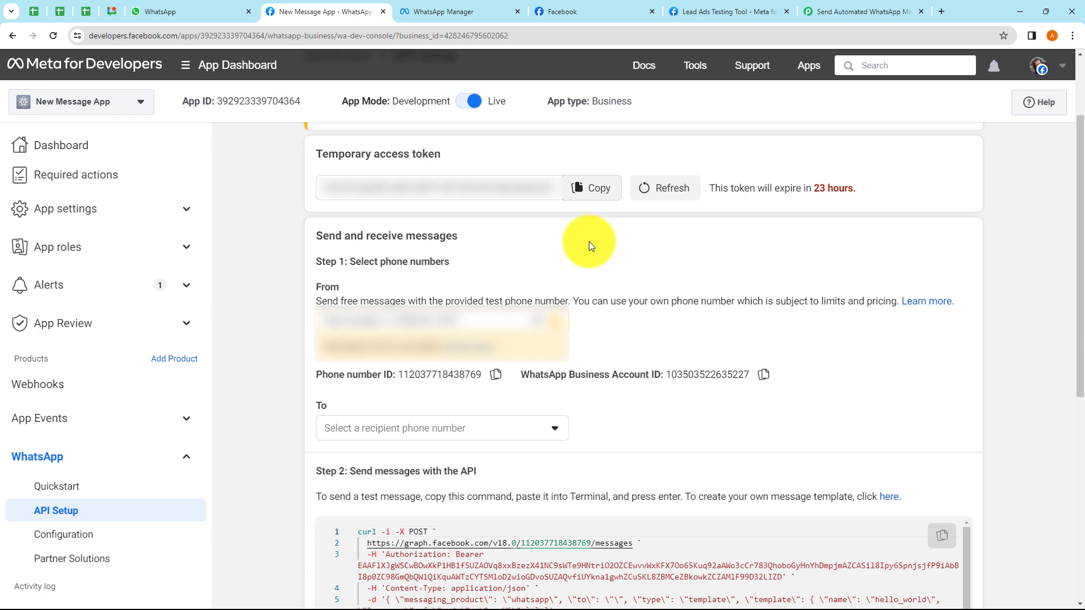
{"action": "left_click", "coordinate": [469, 12]}
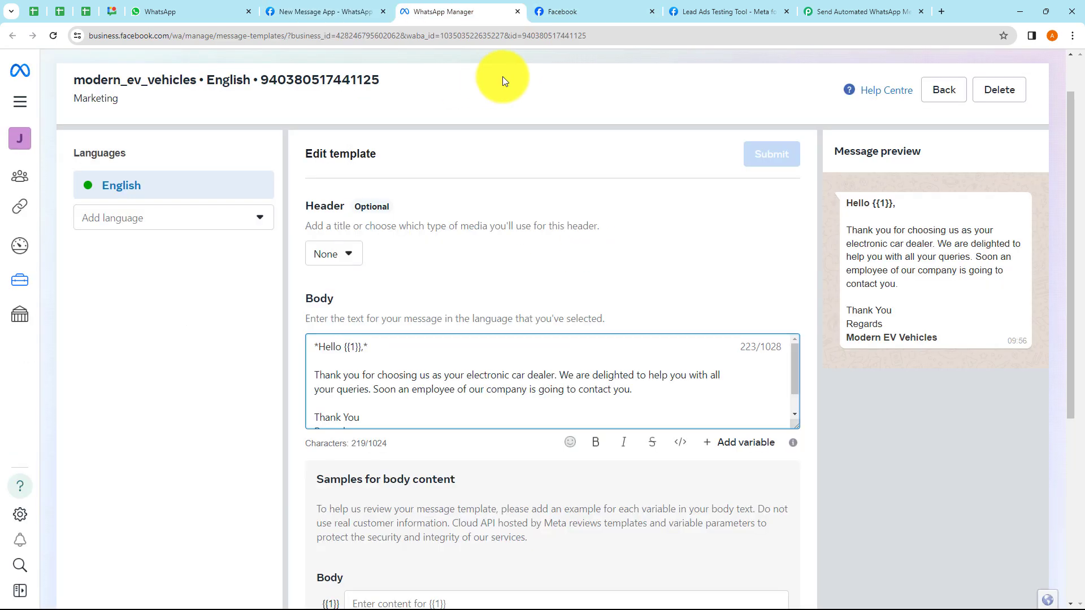
{"action": "left_click", "coordinate": [829, 11]}
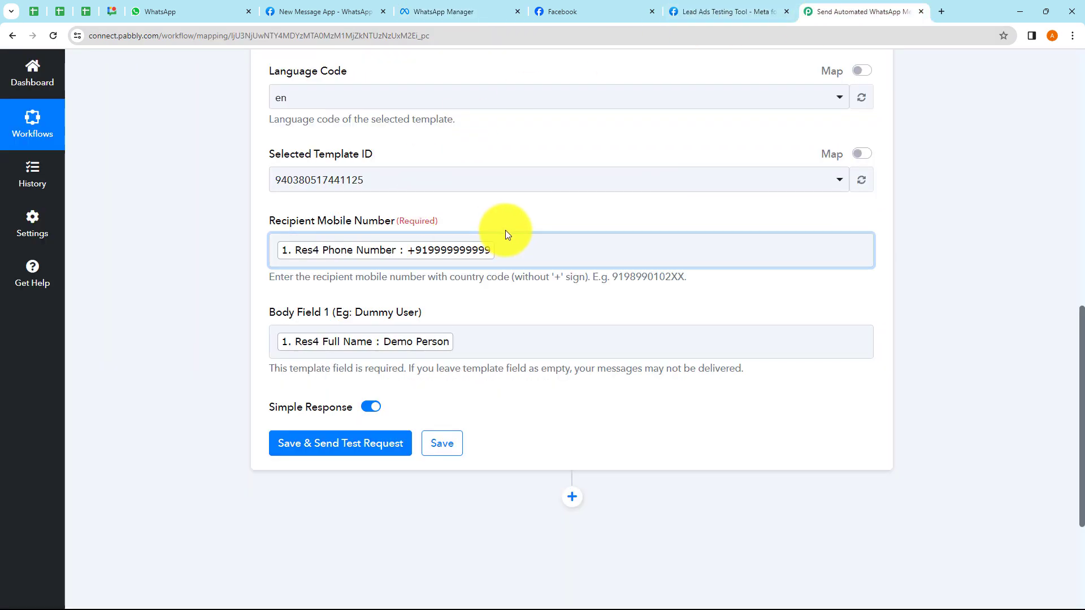
- Send a test request, which fails with error 131030, recipient not in allowed list
{"action": "scroll", "coordinate": [445, 251], "scroll_direction": "down", "scroll_amount": 1}
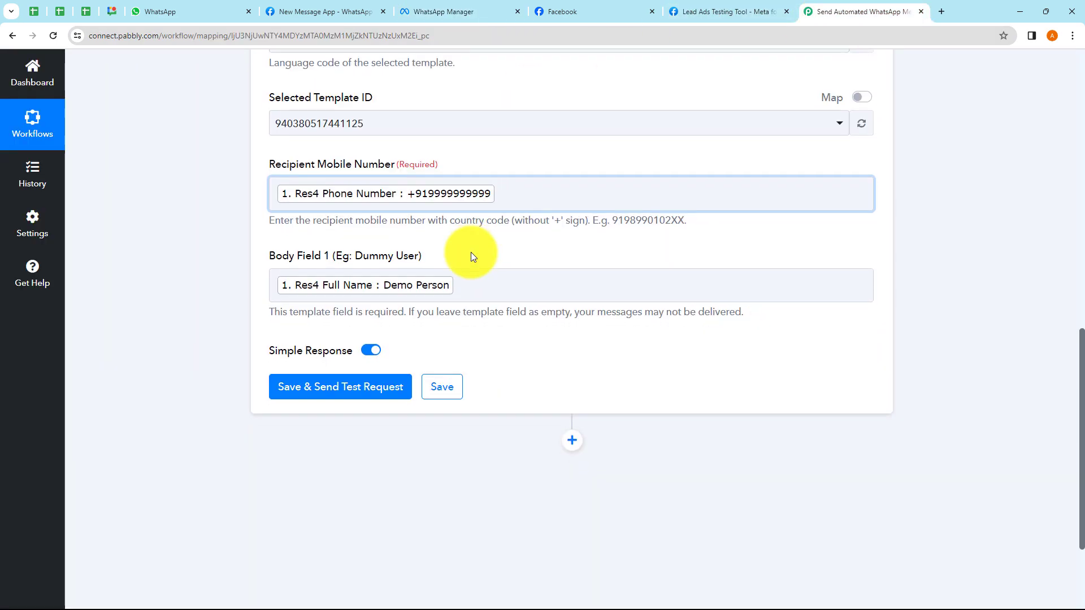
{"action": "left_click", "coordinate": [372, 388]}
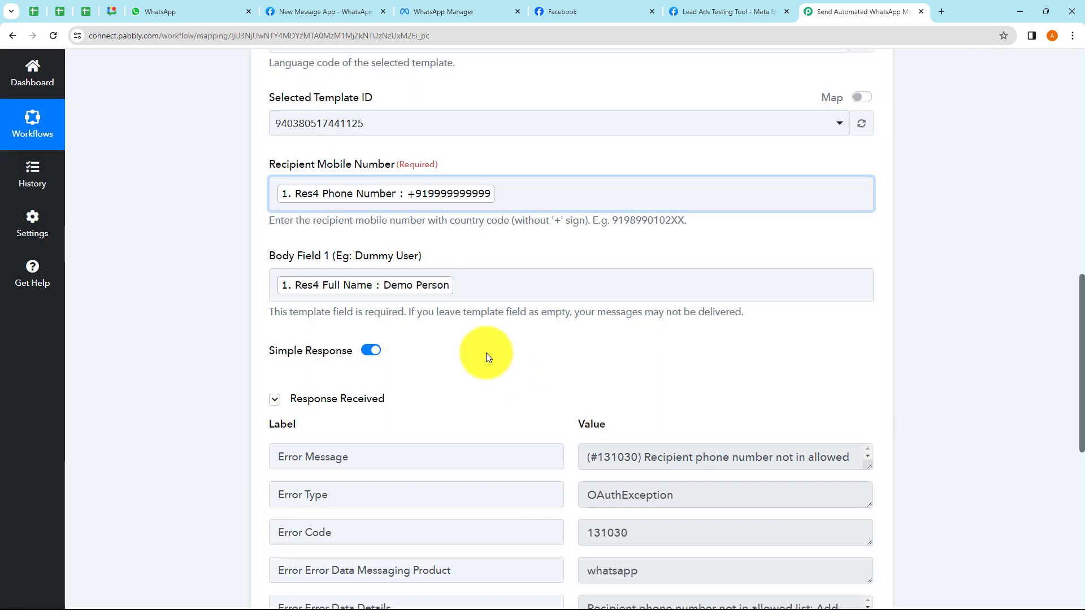
{"action": "scroll", "coordinate": [513, 354], "scroll_direction": "down", "scroll_amount": 3}
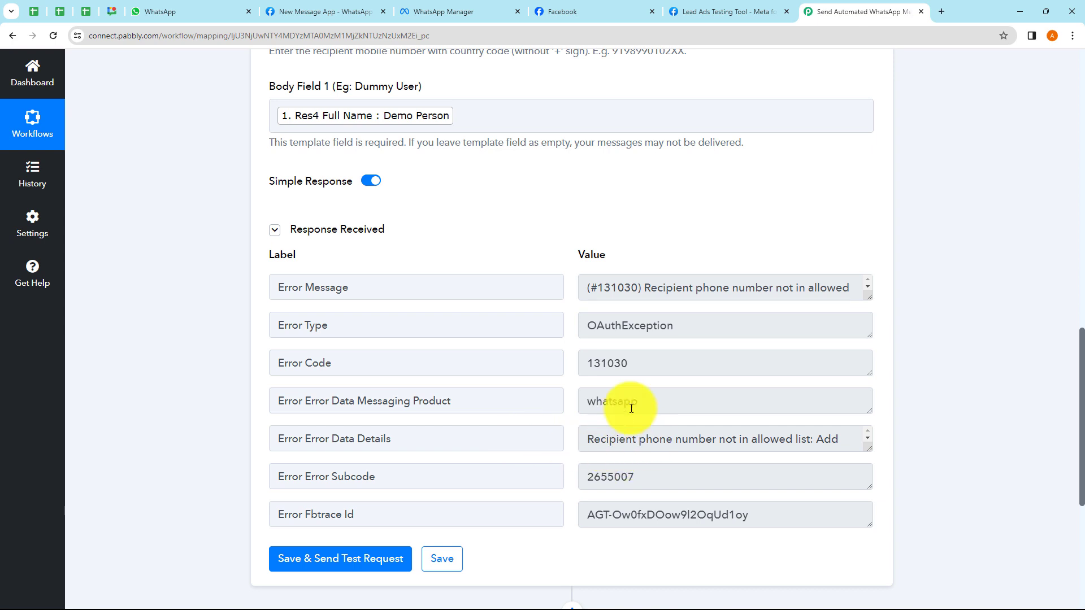
{"action": "scroll", "coordinate": [538, 202], "scroll_direction": "up", "scroll_amount": 1}
- Replace the mapped recipient number with a pasted phone number including country code
{"action": "left_click", "coordinate": [496, 82]}
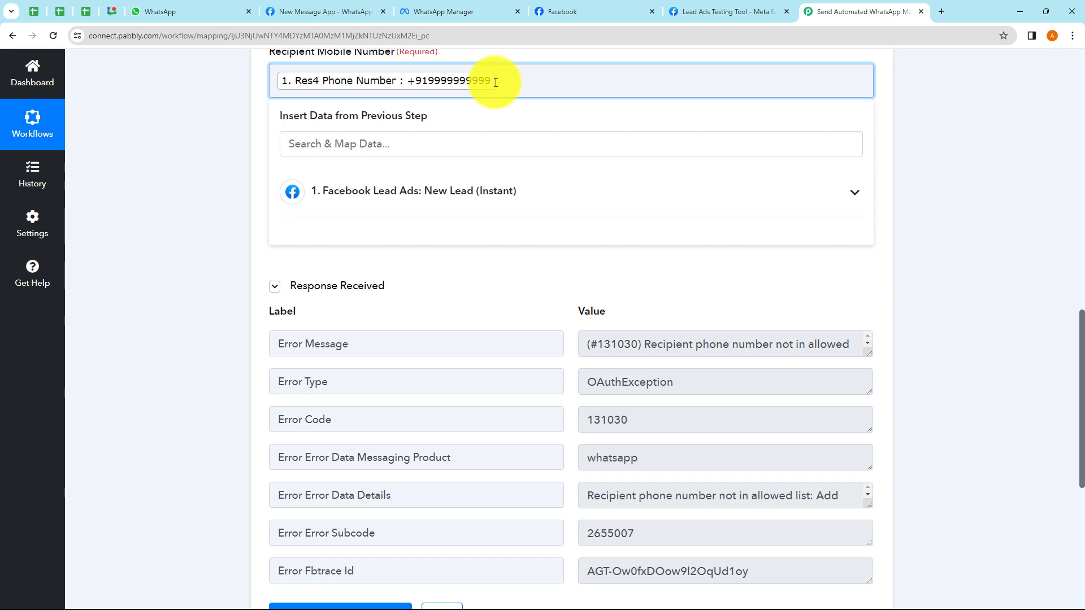
{"action": "key", "text": "BackSpace"}
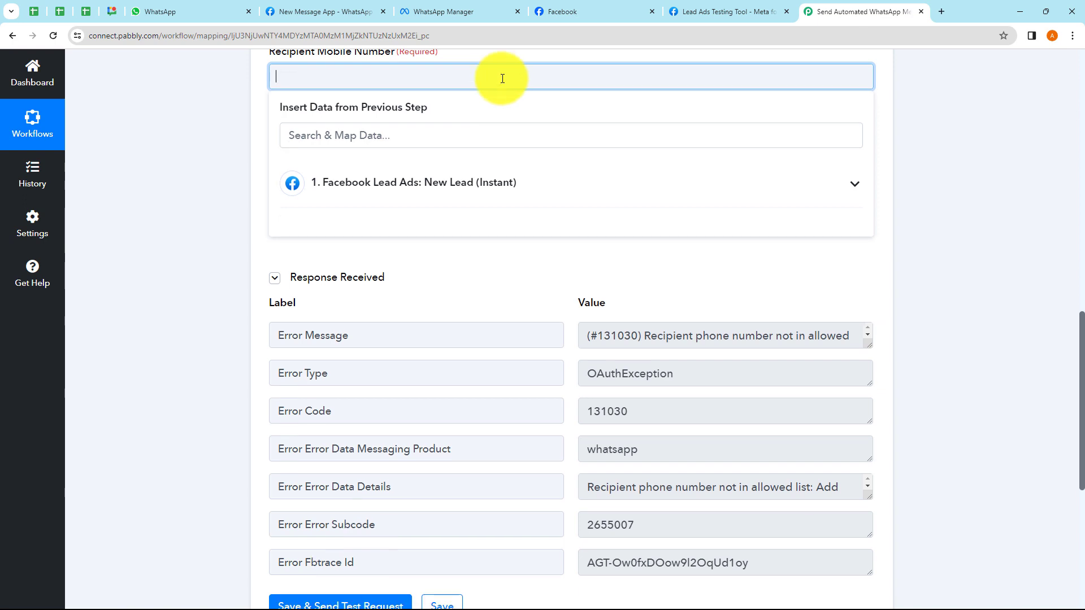
{"action": "key", "text": "ctrl+v"}
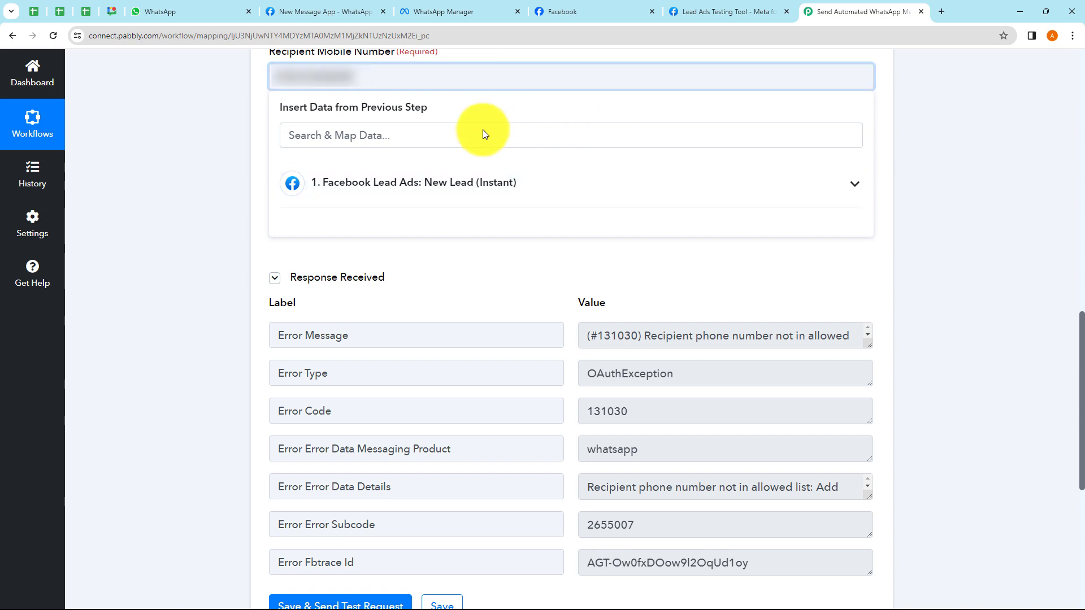
{"action": "left_click", "coordinate": [975, 221]}
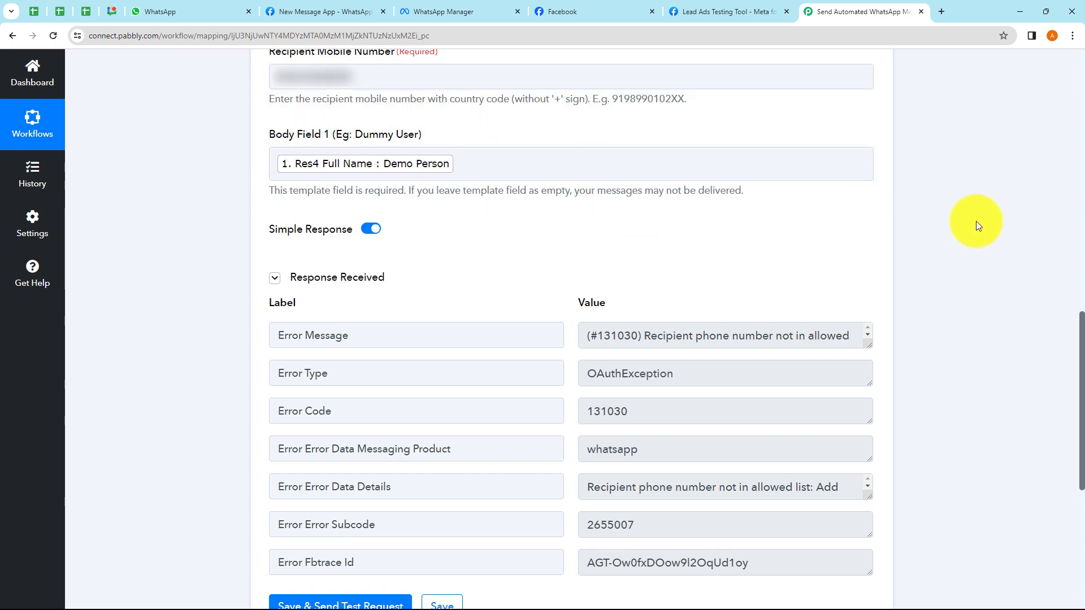
{"action": "scroll", "coordinate": [409, 341], "scroll_direction": "down", "scroll_amount": 5}
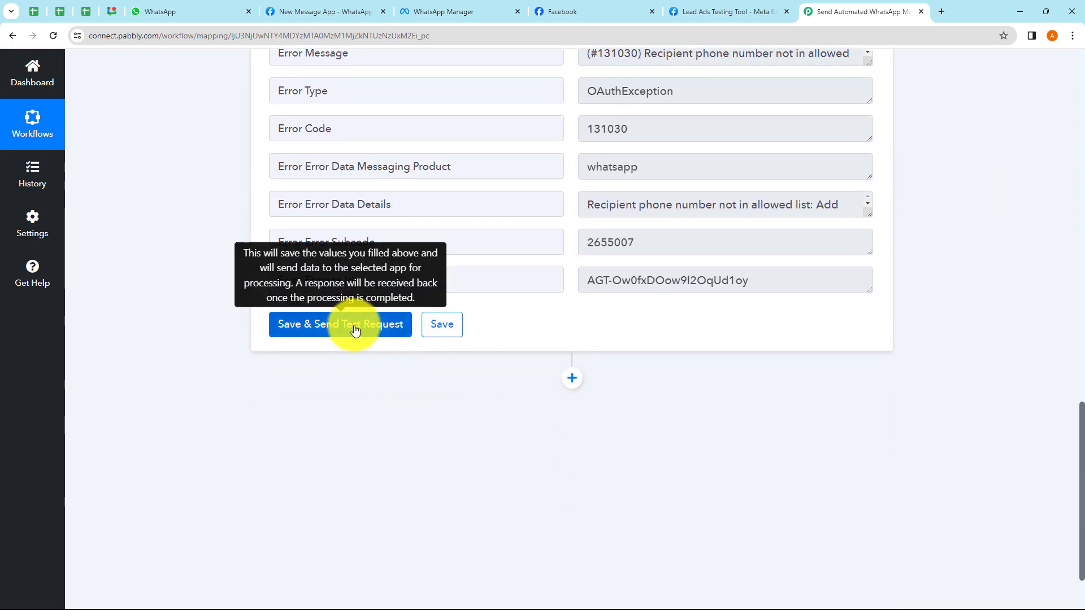
- Resend the test request, confirm the accepted status, and check WhatsApp for the delivered message
{"action": "left_click", "coordinate": [355, 330]}
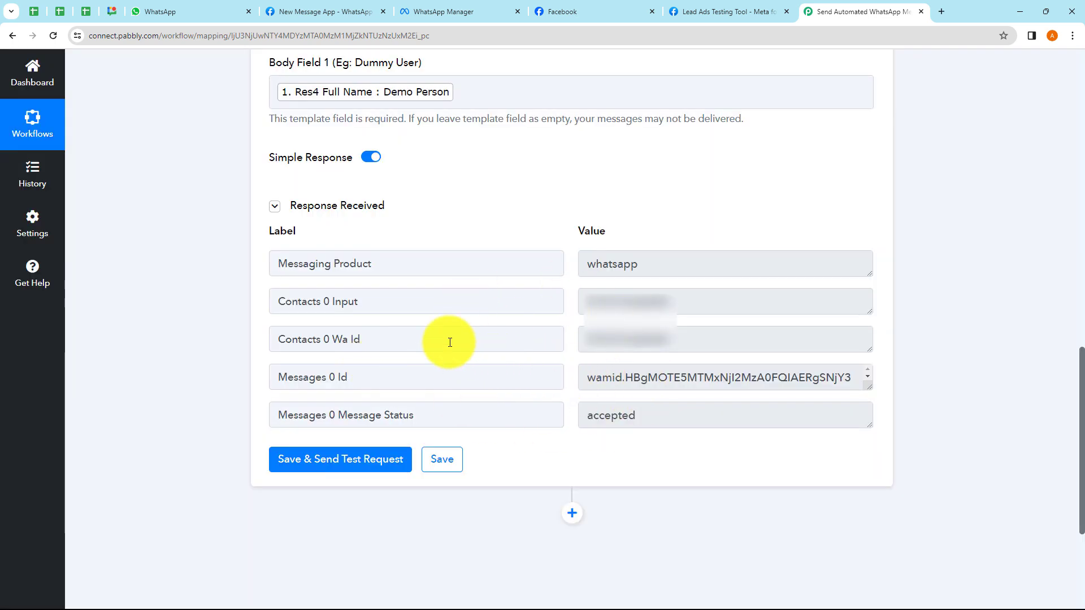
{"action": "left_click_drag", "start_coordinate": [590, 302], "coordinate": [690, 303]}
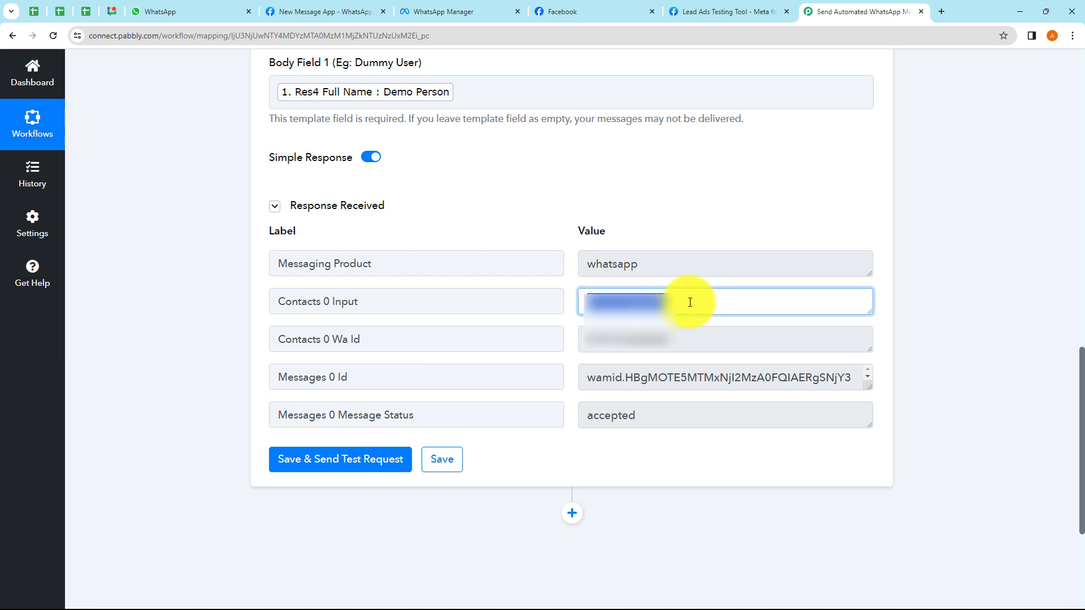
{"action": "left_click_drag", "start_coordinate": [592, 418], "coordinate": [653, 460]}
{"action": "left_click", "coordinate": [662, 462]}
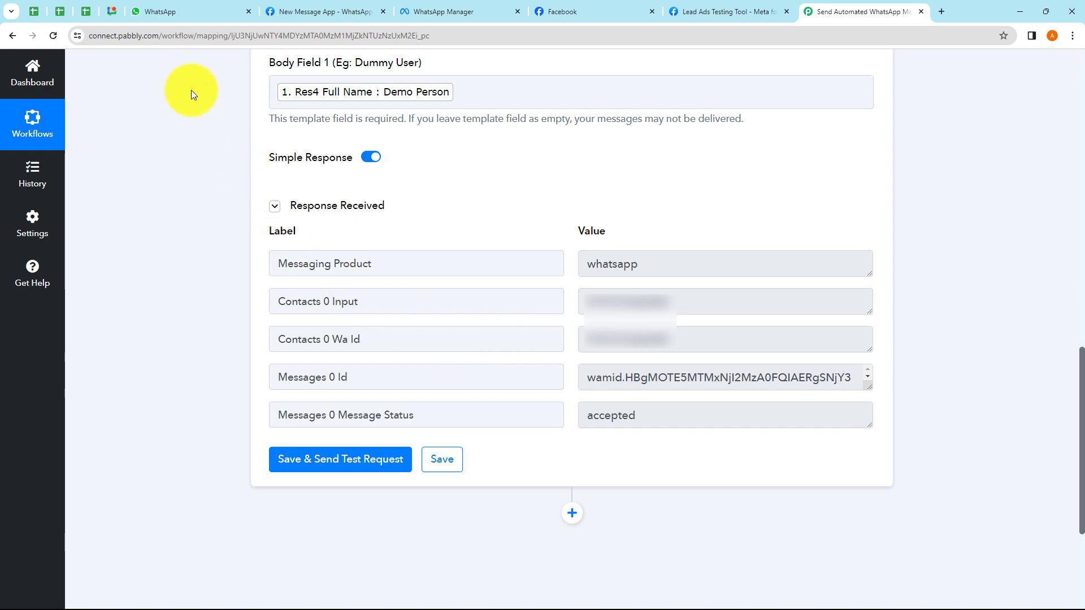
{"action": "left_click", "coordinate": [170, 14]}
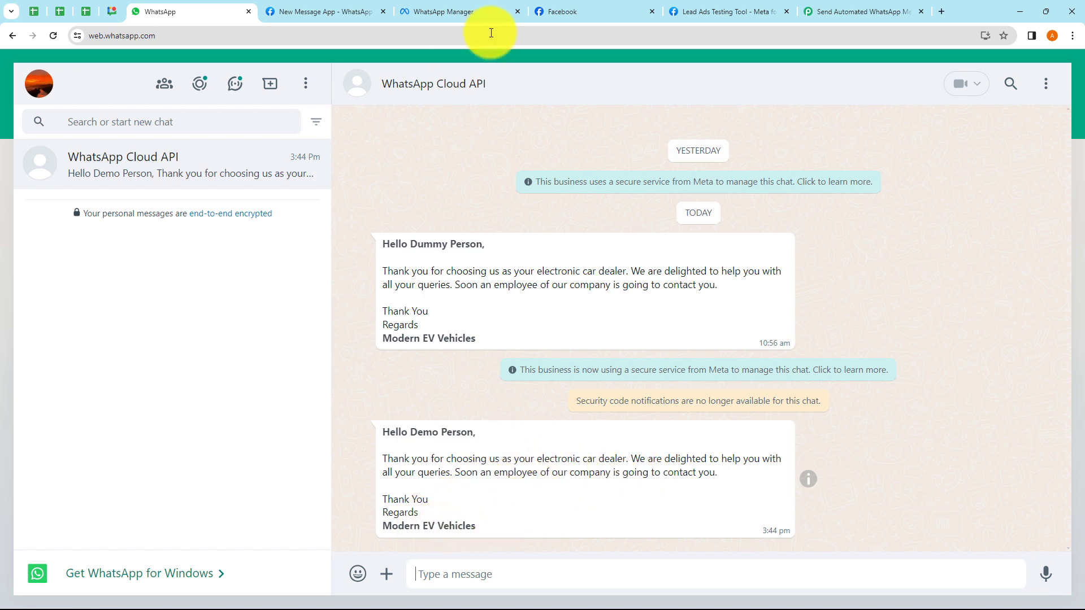
- Compare the delivered message against the WhatsApp Manager template, then return to the Pabbly workflow
{"action": "left_click", "coordinate": [477, 12]}
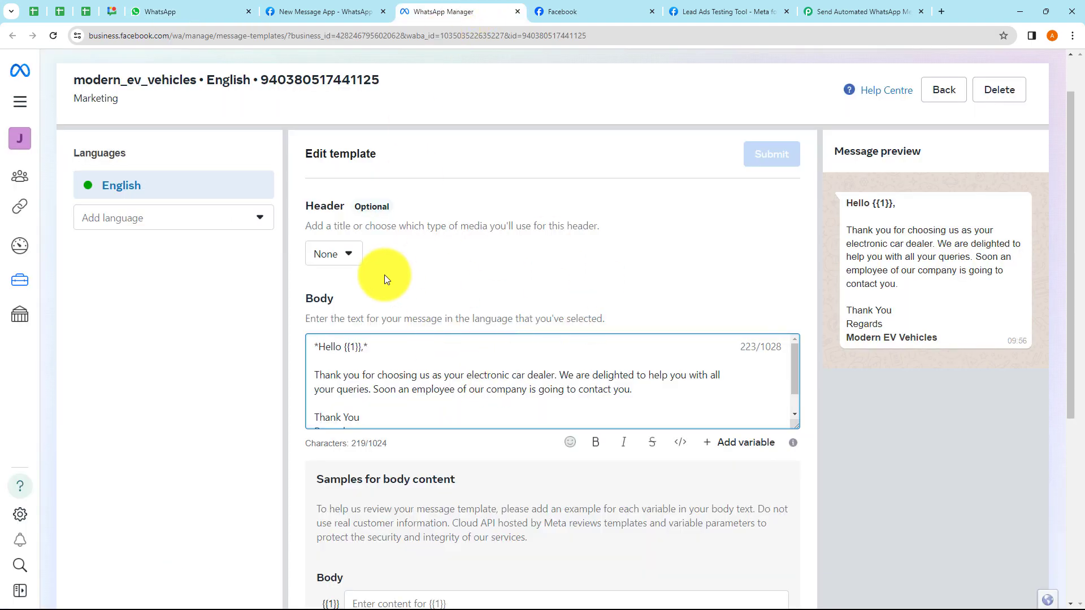
{"action": "left_click", "coordinate": [199, 12]}
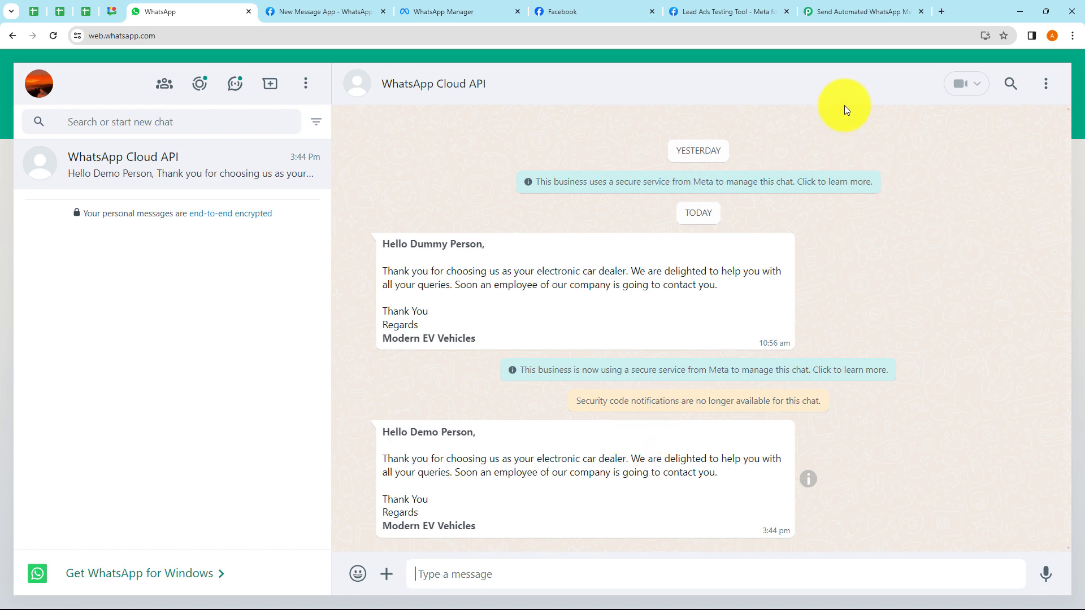
{"action": "left_click", "coordinate": [854, 11]}
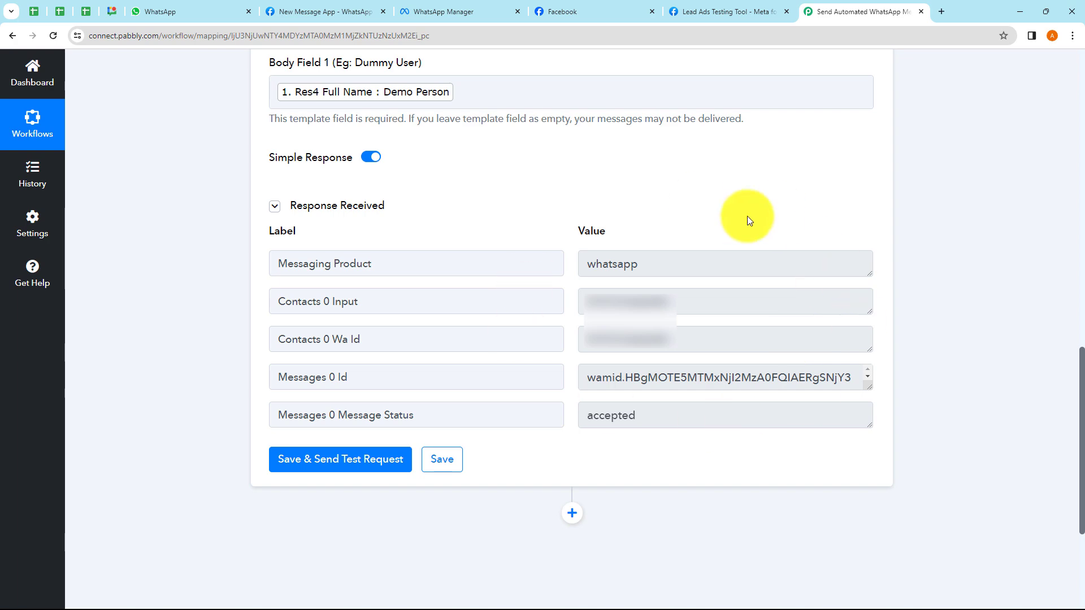
{"action": "scroll", "coordinate": [472, 356], "scroll_direction": "up", "scroll_amount": 12}
{"action": "scroll", "coordinate": [472, 356], "scroll_direction": "up", "scroll_amount": 3}
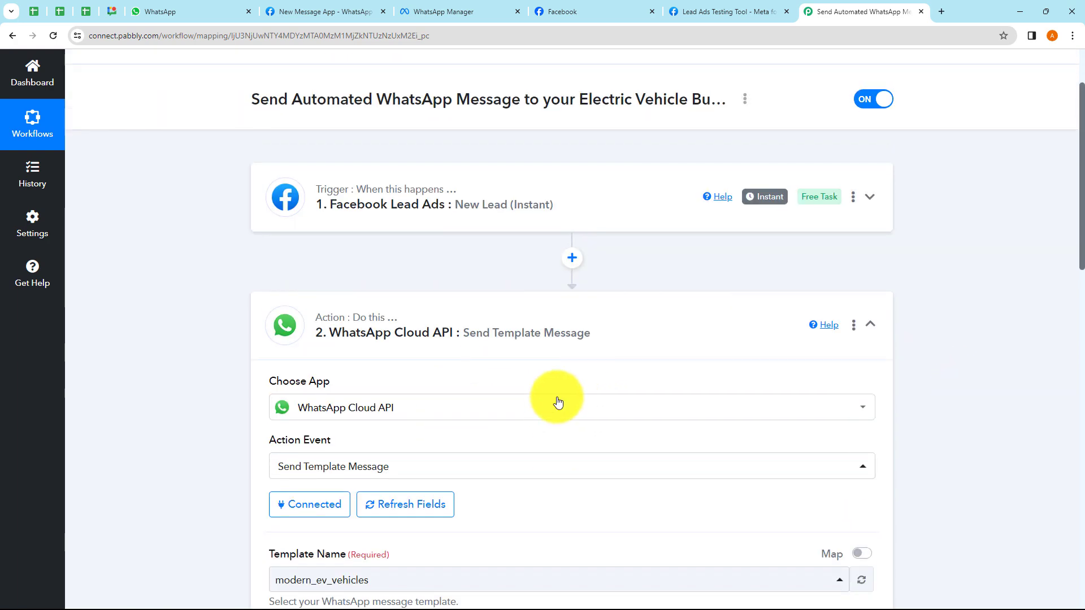
- Collapse the WhatsApp Cloud API Send Template Message action step
{"action": "left_click", "coordinate": [630, 433]}
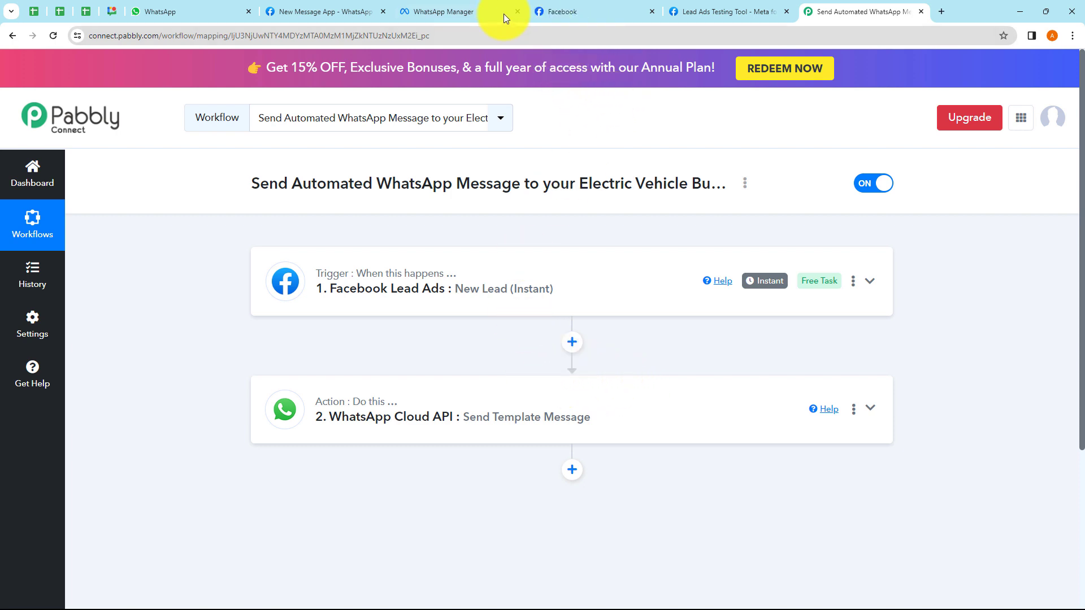
- Delete the existing test lead in the Lead Ads Testing Tool and open a fresh lead form
{"action": "left_click", "coordinate": [711, 15]}
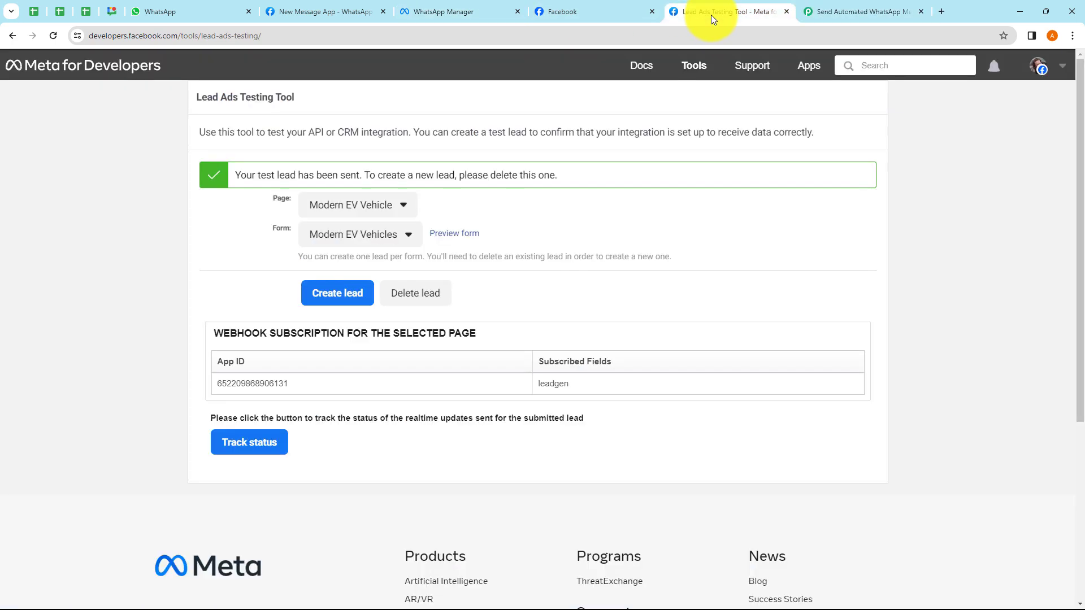
{"action": "left_click", "coordinate": [430, 297]}
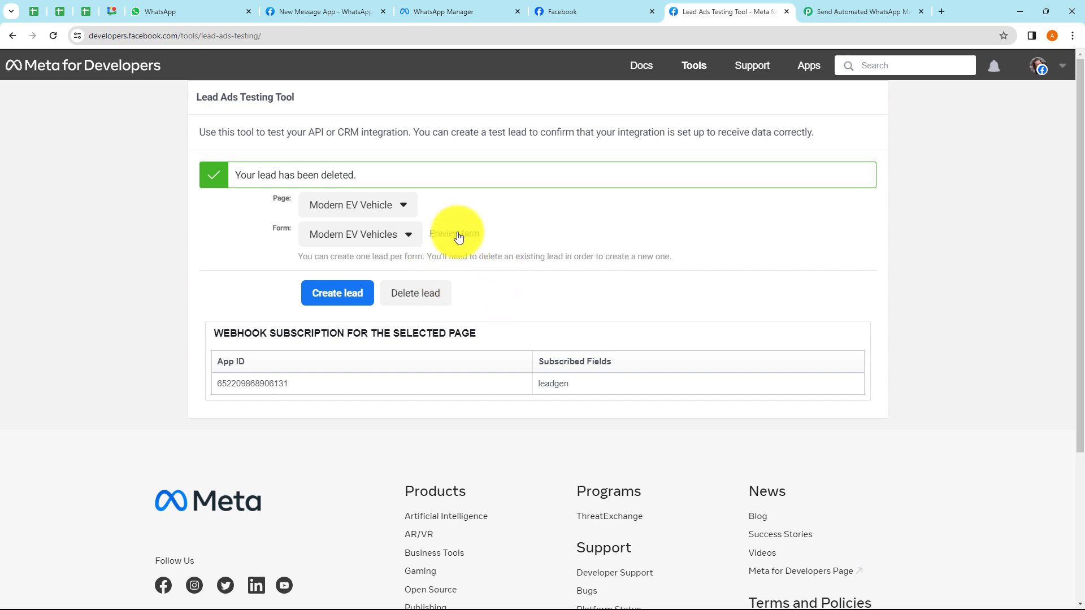
{"action": "left_click", "coordinate": [454, 234]}
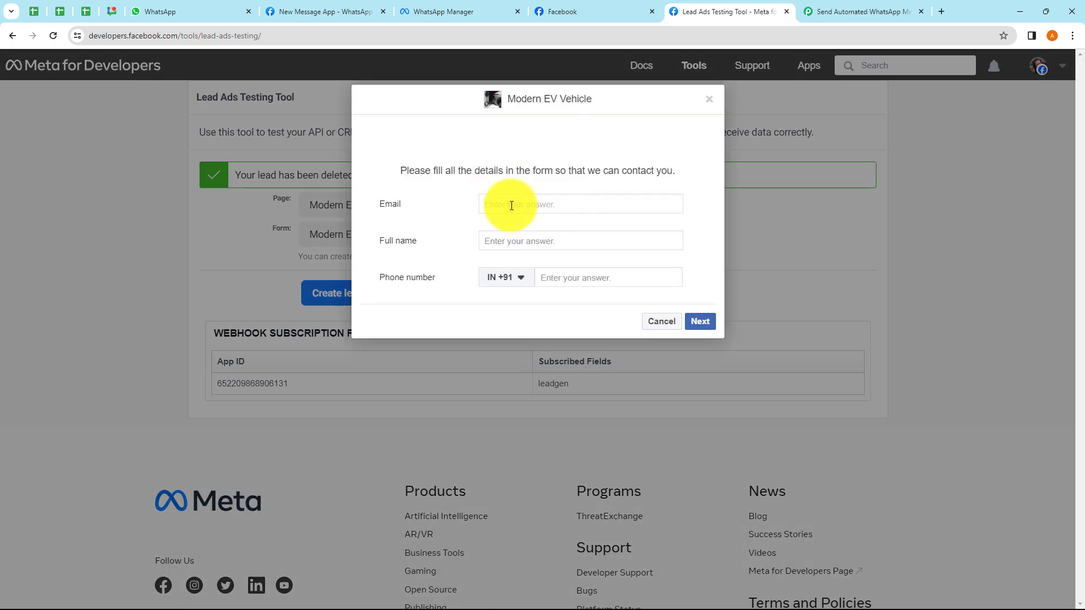
- Submit a new test lead named Test User with an email and phone number, then check WhatsApp
{"action": "left_click", "coordinate": [503, 243]}
{"action": "type", "text": "Test"}
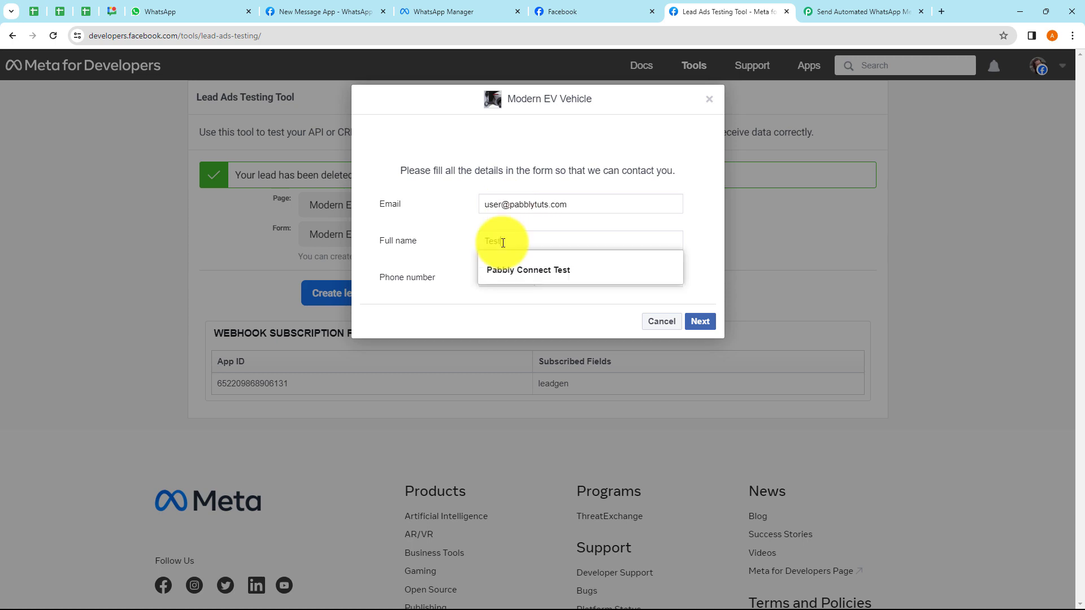
{"action": "type", "text": " User"}
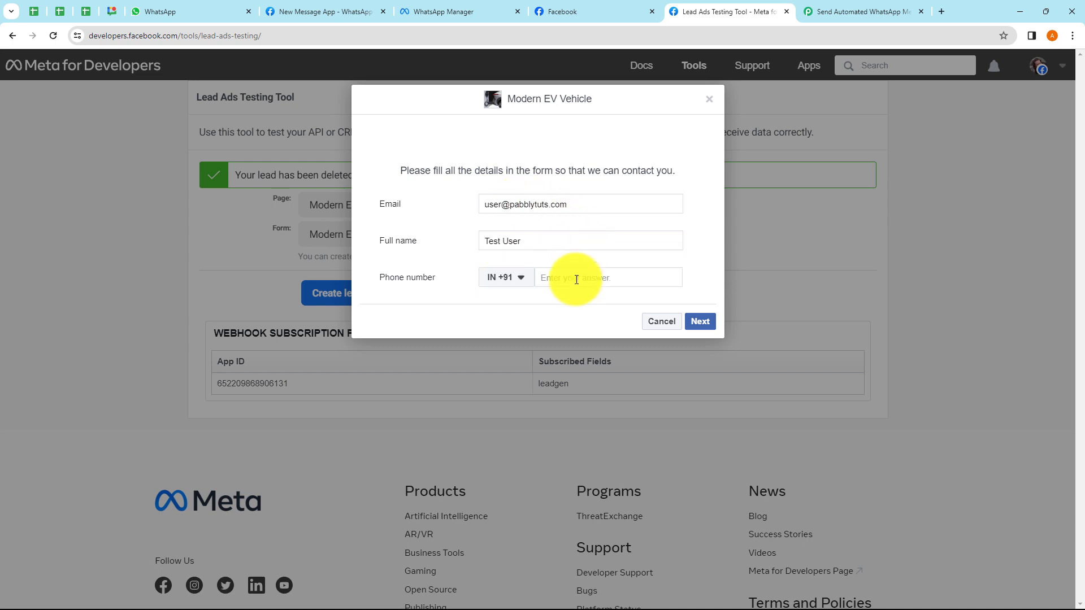
{"action": "left_click", "coordinate": [577, 277]}
{"action": "type", "text": "99999 99999"}
{"action": "left_click", "coordinate": [703, 320]}
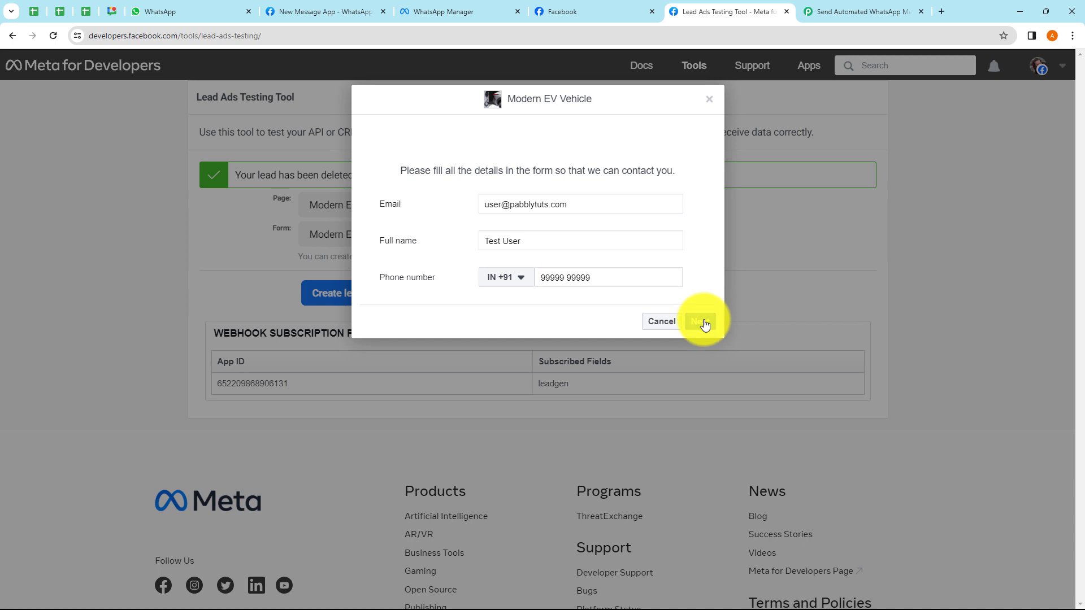
{"action": "left_click", "coordinate": [690, 278]}
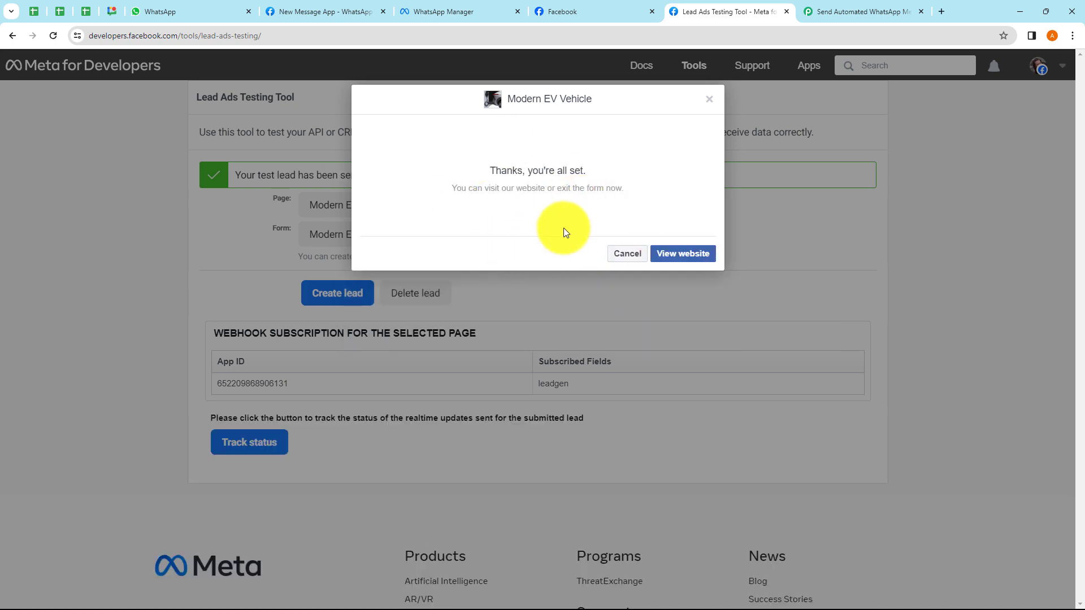
{"action": "left_click", "coordinate": [709, 99]}
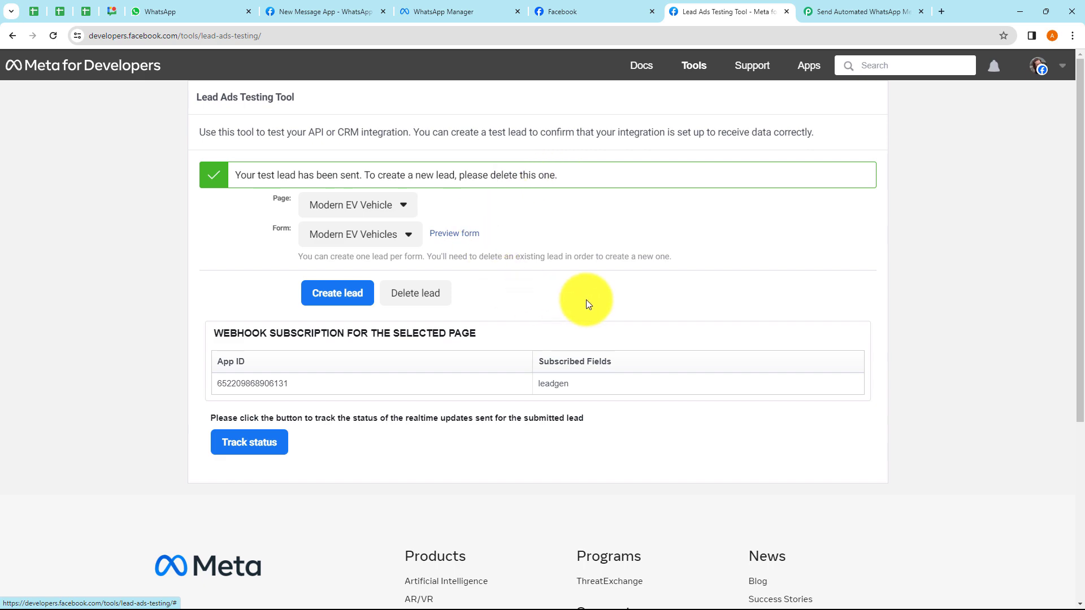
{"action": "left_click", "coordinate": [201, 18]}
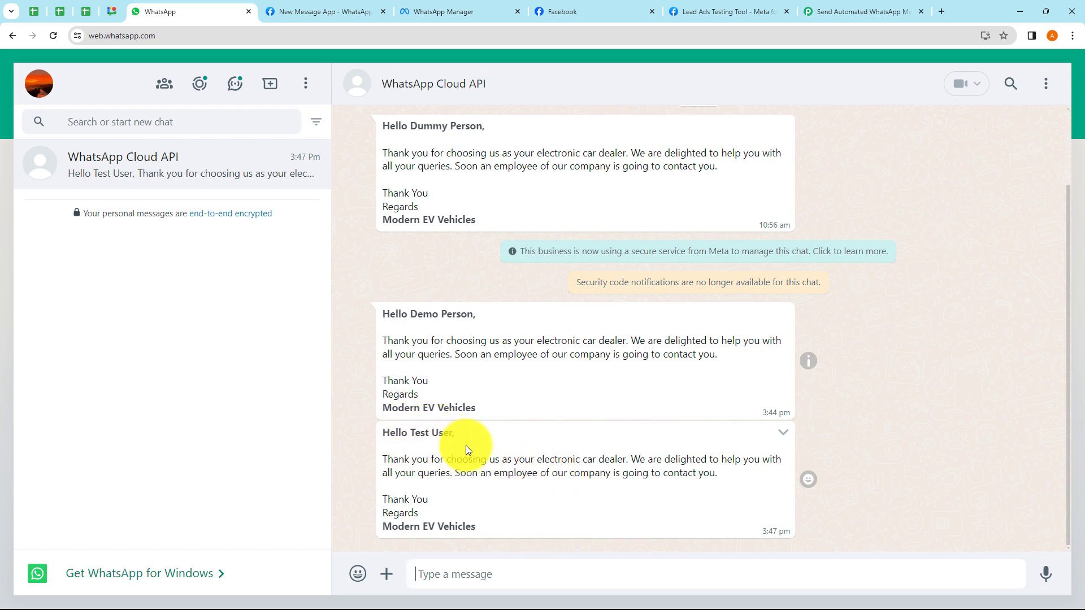
- Return to the Pabbly Connect workflow after seeing the Hello Test User message
{"action": "left_click", "coordinate": [837, 14]}
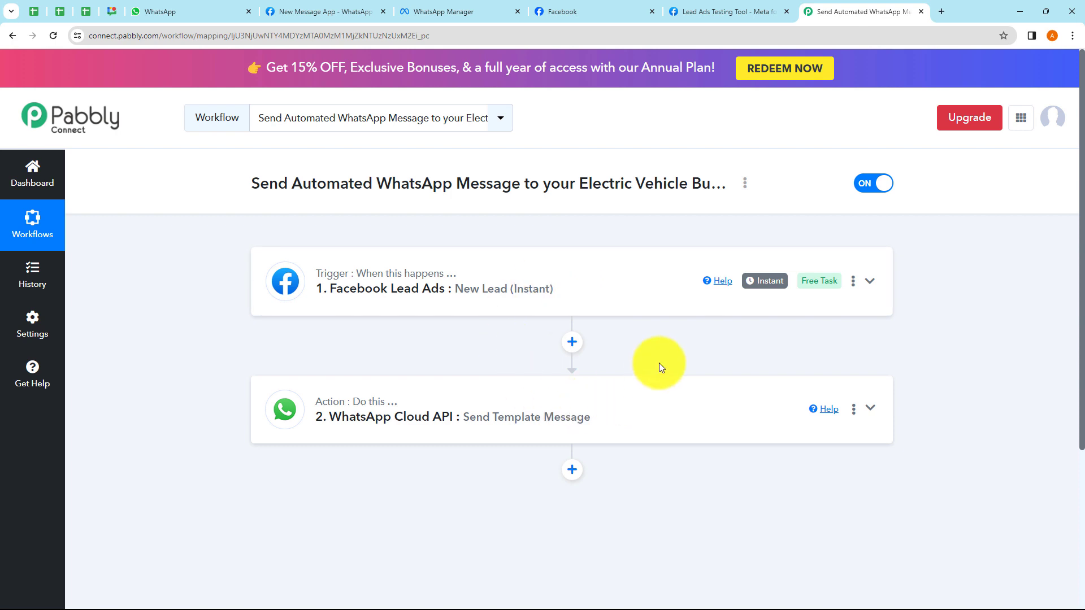
{"action": "left_click", "coordinate": [745, 187]}
{"action": "left_click", "coordinate": [624, 249]}
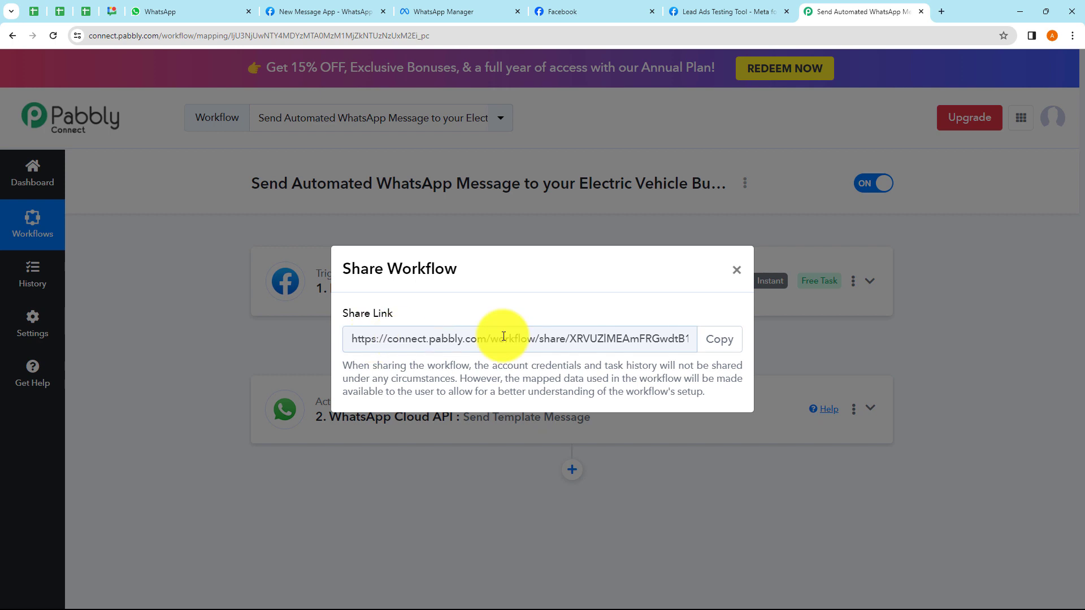
{"action": "left_click", "coordinate": [678, 338]}
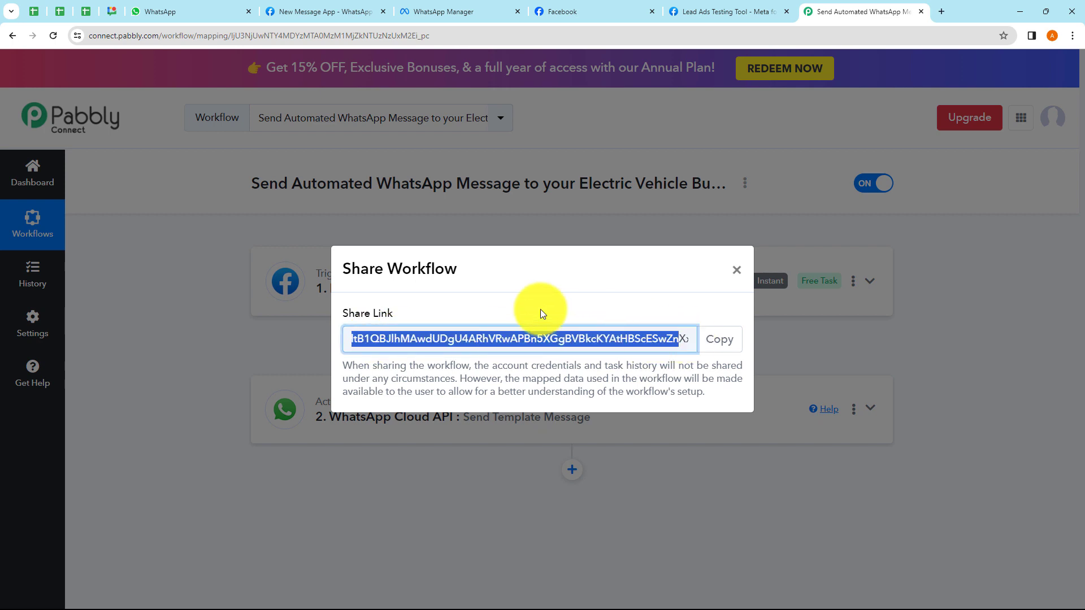
{"action": "left_click", "coordinate": [735, 272]}
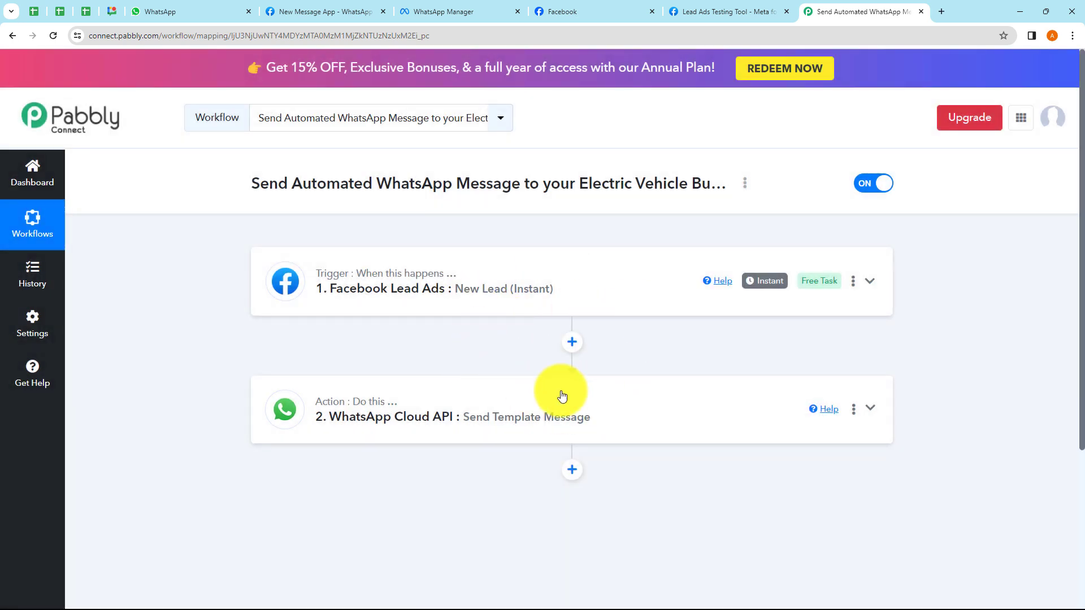